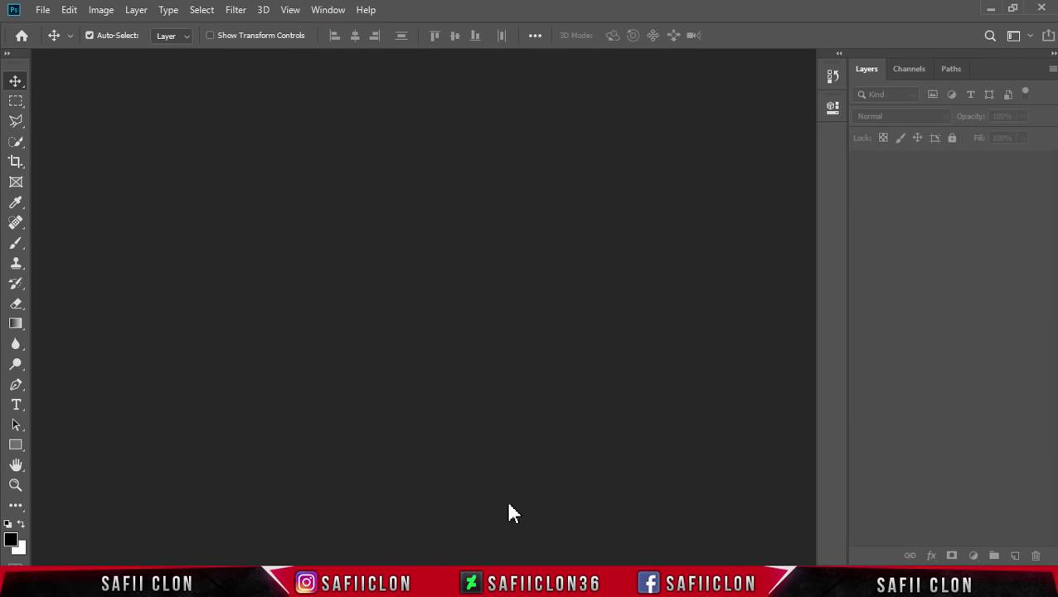
Open vlad-shalaginov-H7C_oMfGPIc-unsplash.jpg from D:\Edit and unlock its Background layer as Layer 0.
{"action": "left_click", "coordinate": [42, 13]}
{"action": "left_click", "coordinate": [78, 47]}
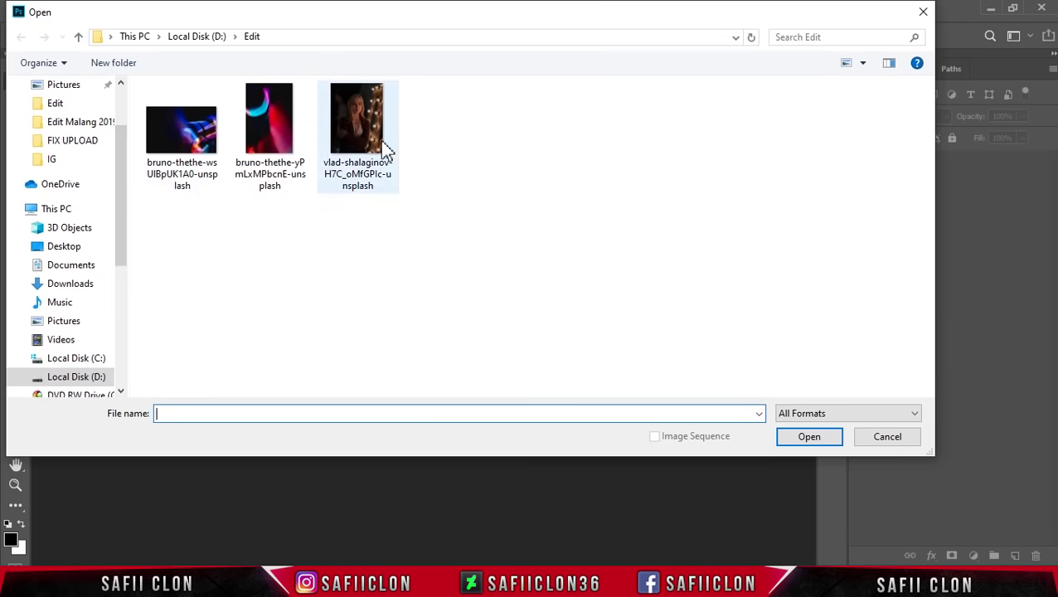
{"action": "left_click", "coordinate": [359, 160]}
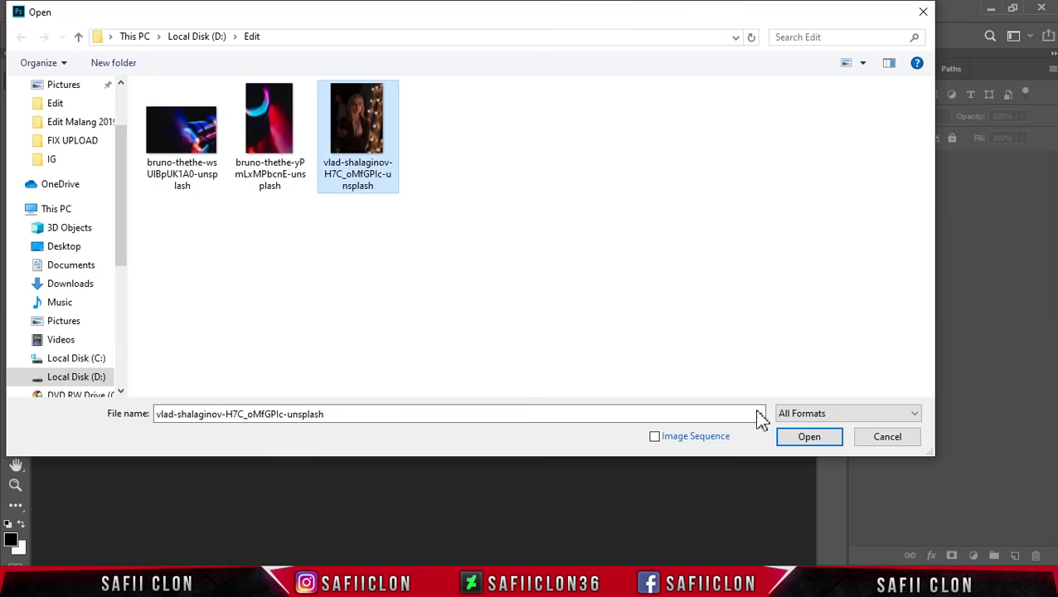
{"action": "left_click", "coordinate": [819, 445]}
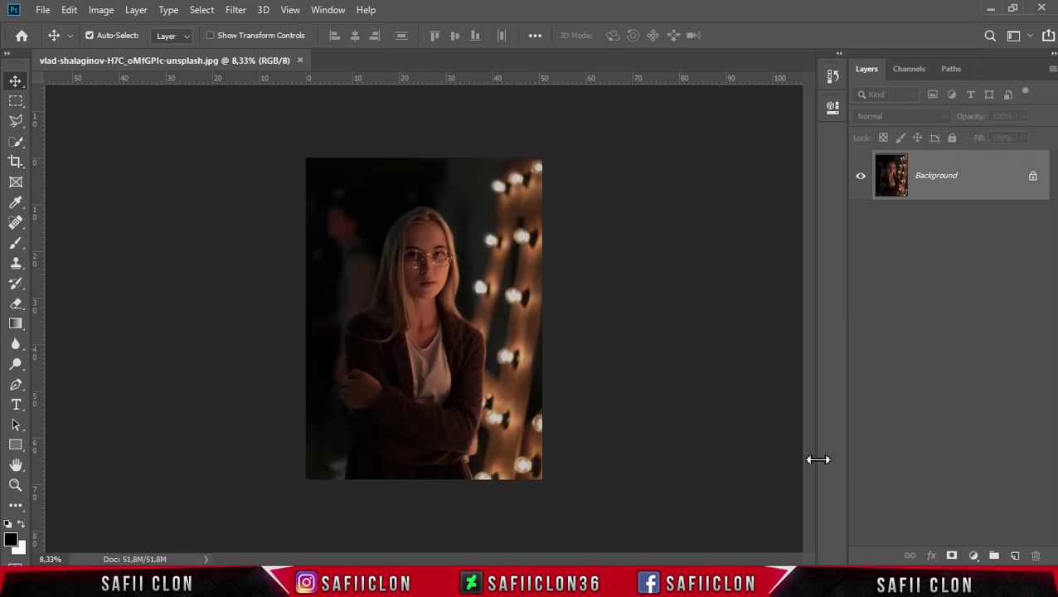
{"action": "left_click", "coordinate": [1032, 177]}
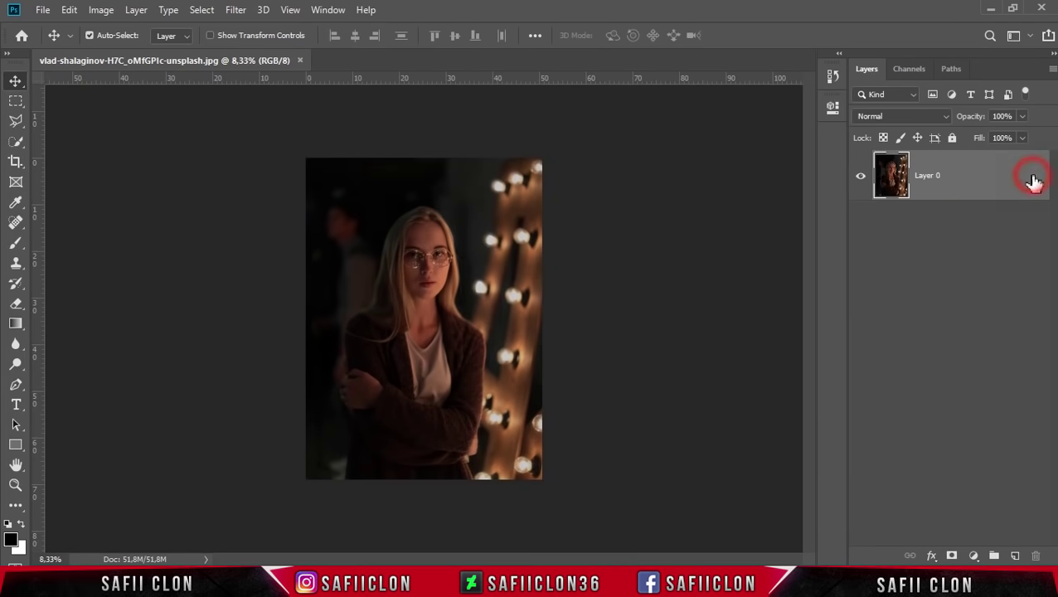
Duplicate Layer 0 and rename the copy EDIT.
{"action": "right_click", "coordinate": [968, 184]}
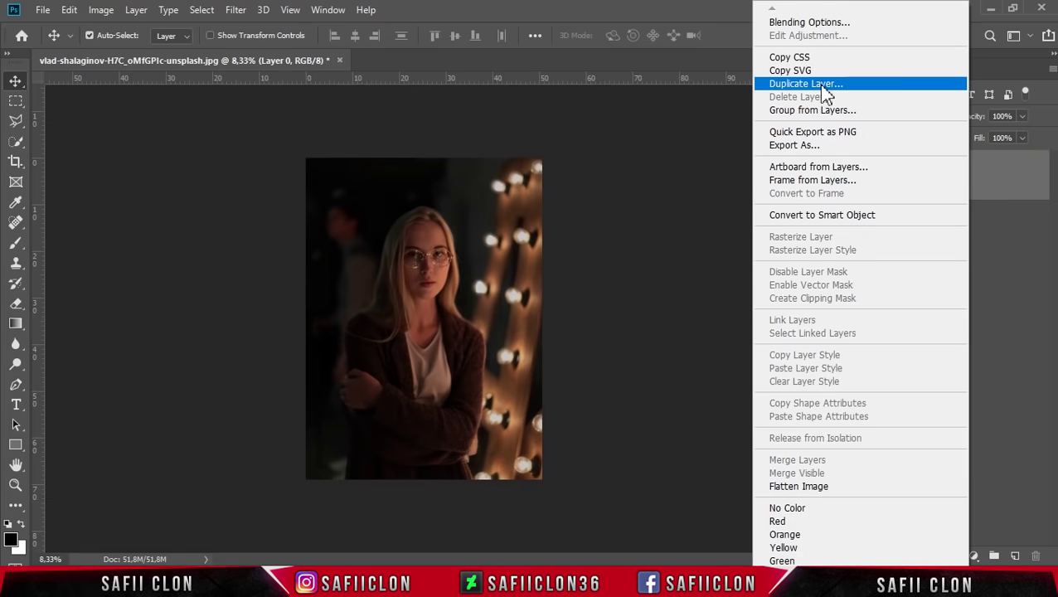
{"action": "left_click", "coordinate": [837, 87]}
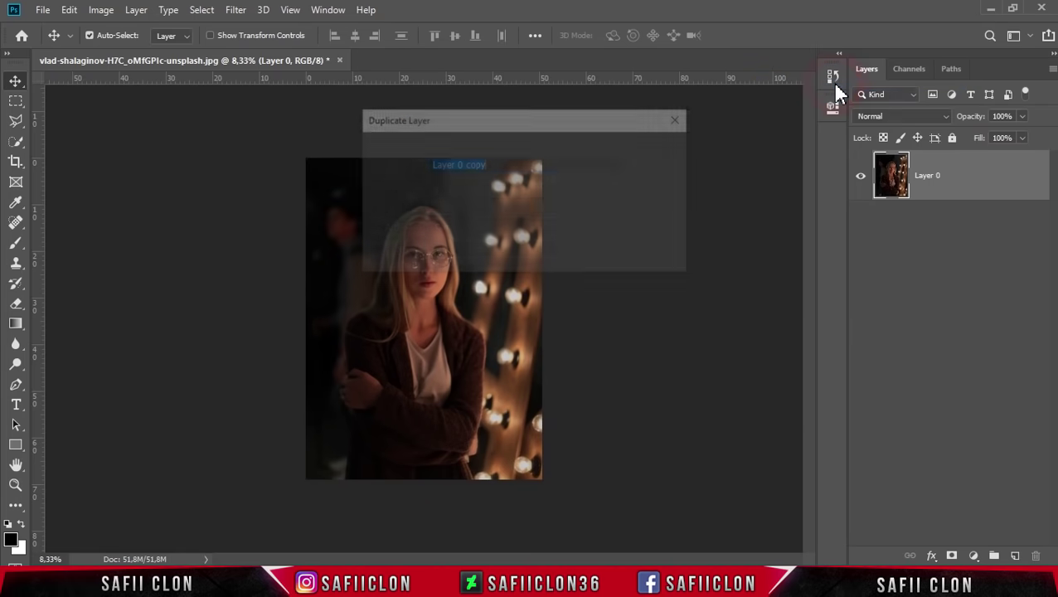
{"action": "left_click", "coordinate": [661, 151]}
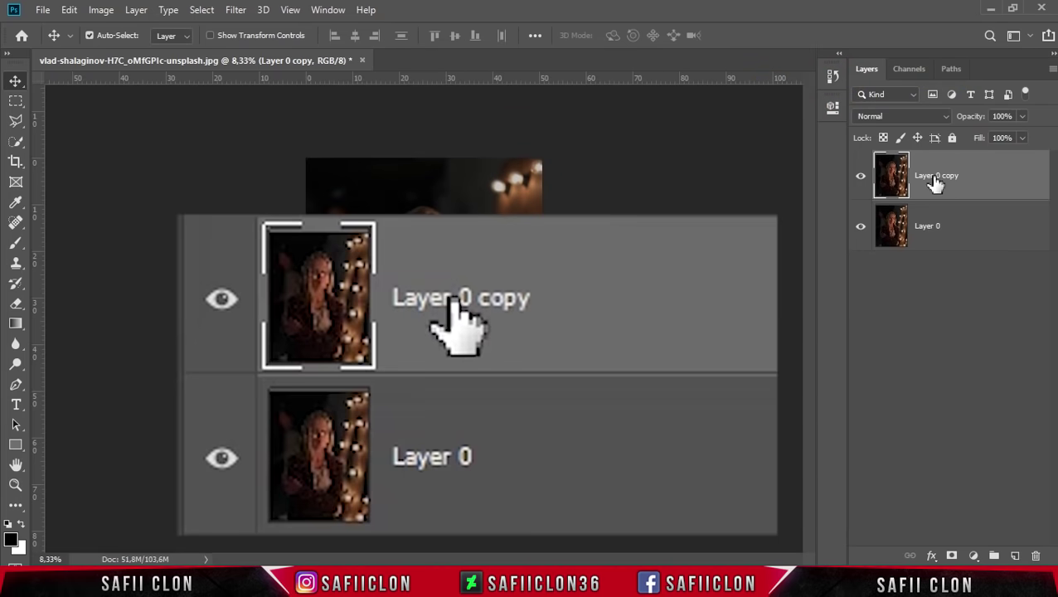
{"action": "double_click", "coordinate": [934, 178]}
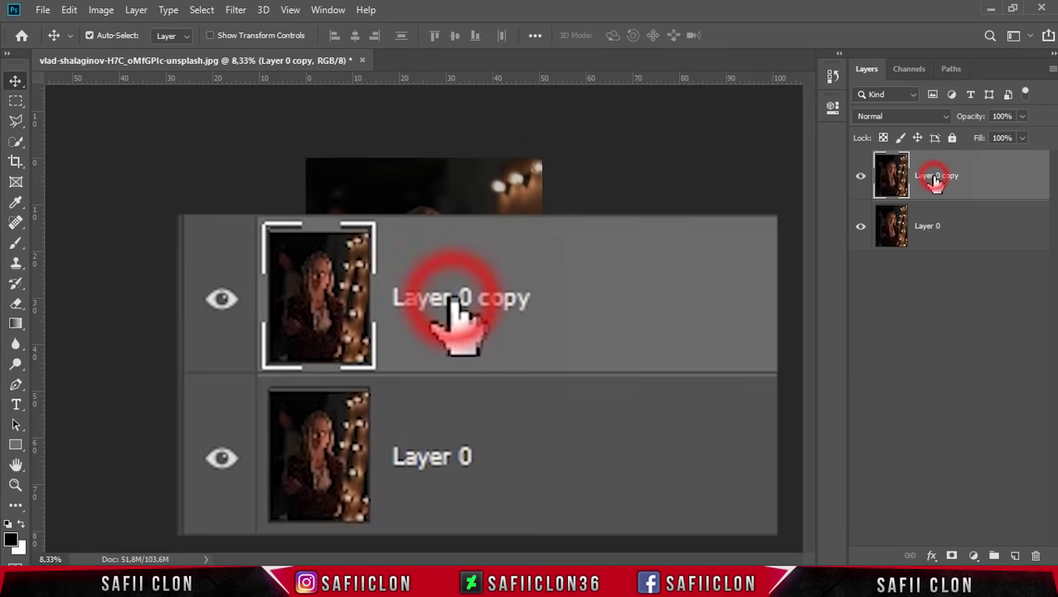
{"action": "type", "text": "EDIT"}
{"action": "left_click", "coordinate": [981, 184]}
Rename the bottom Layer 0 to ORIGINAL and reselect the EDIT layer.
{"action": "left_click", "coordinate": [964, 223]}
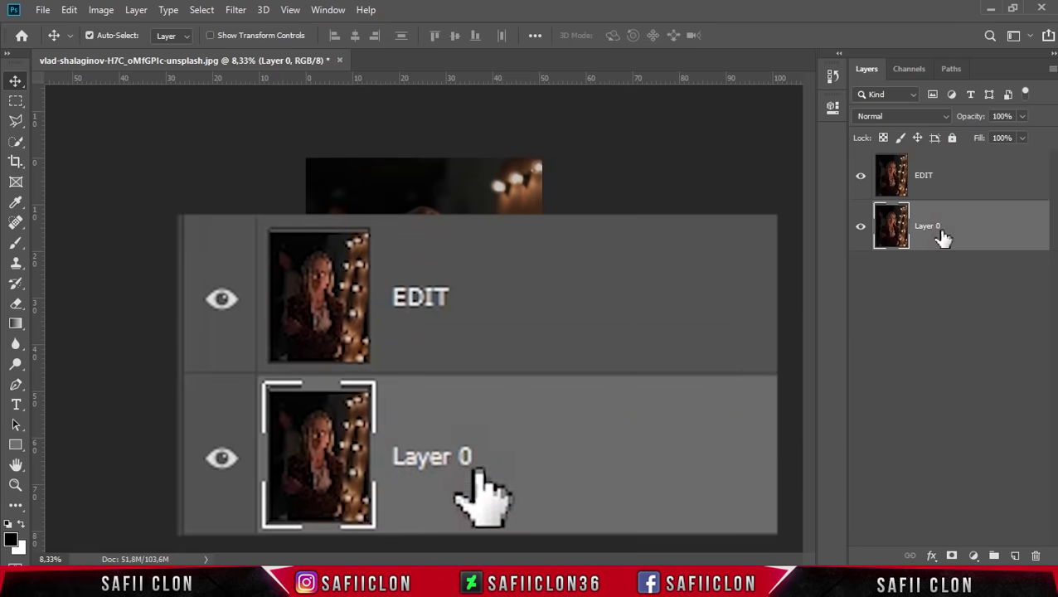
{"action": "double_click", "coordinate": [932, 227]}
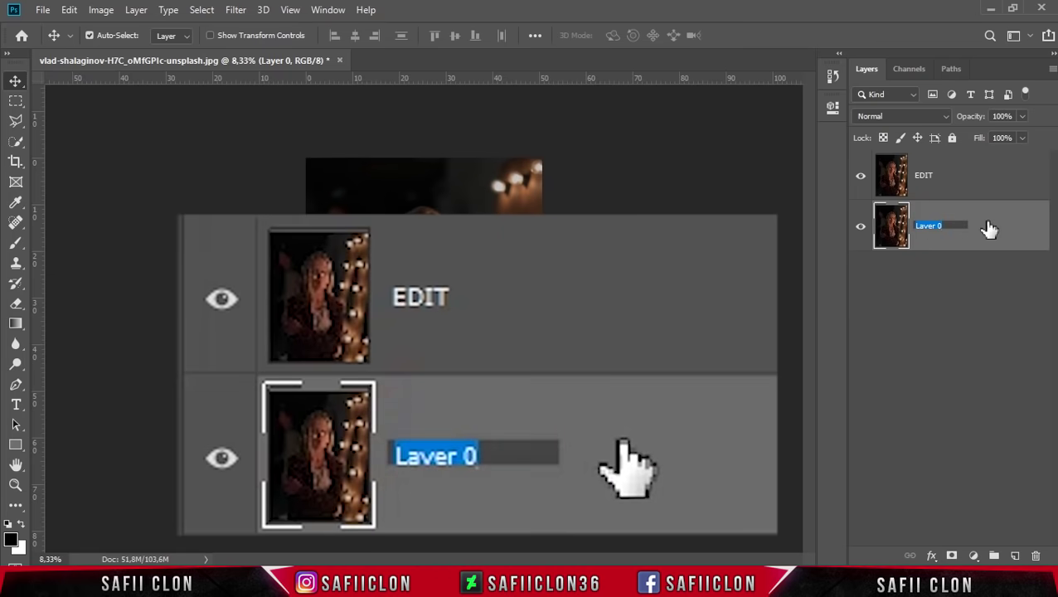
{"action": "type", "text": "ORIGINAL"}
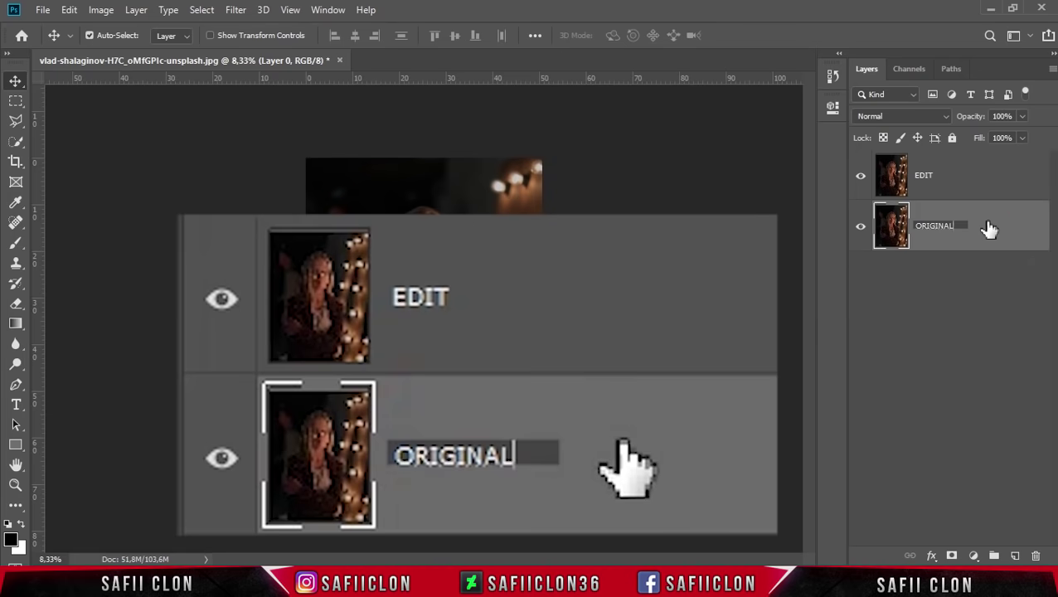
{"action": "left_click", "coordinate": [989, 229]}
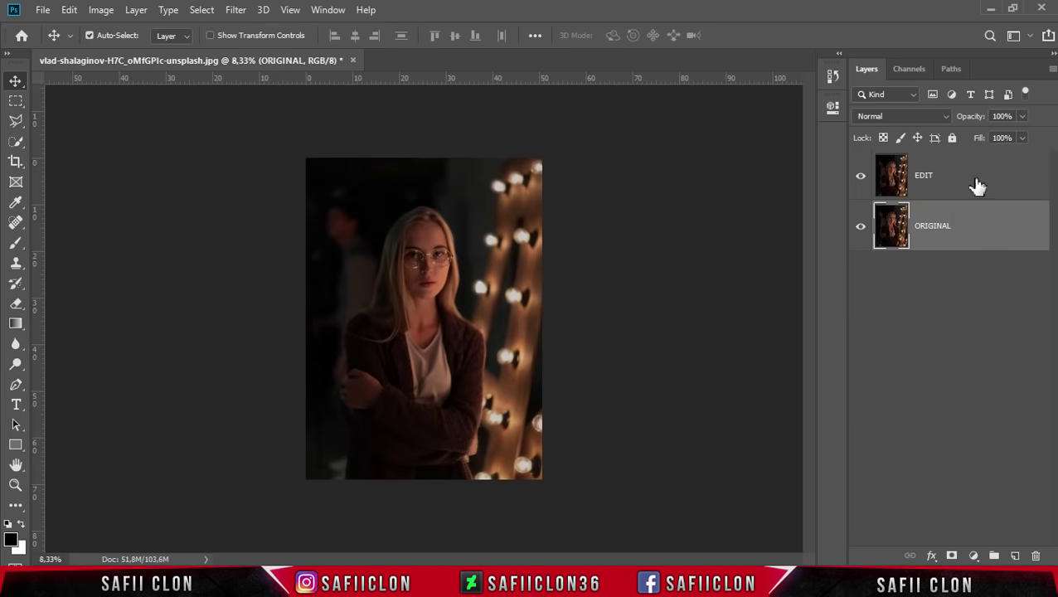
{"action": "left_click", "coordinate": [965, 185]}
Convert the EDIT layer to a smart object and apply Filter > Camera Raw Filter to it.
{"action": "right_click", "coordinate": [963, 181]}
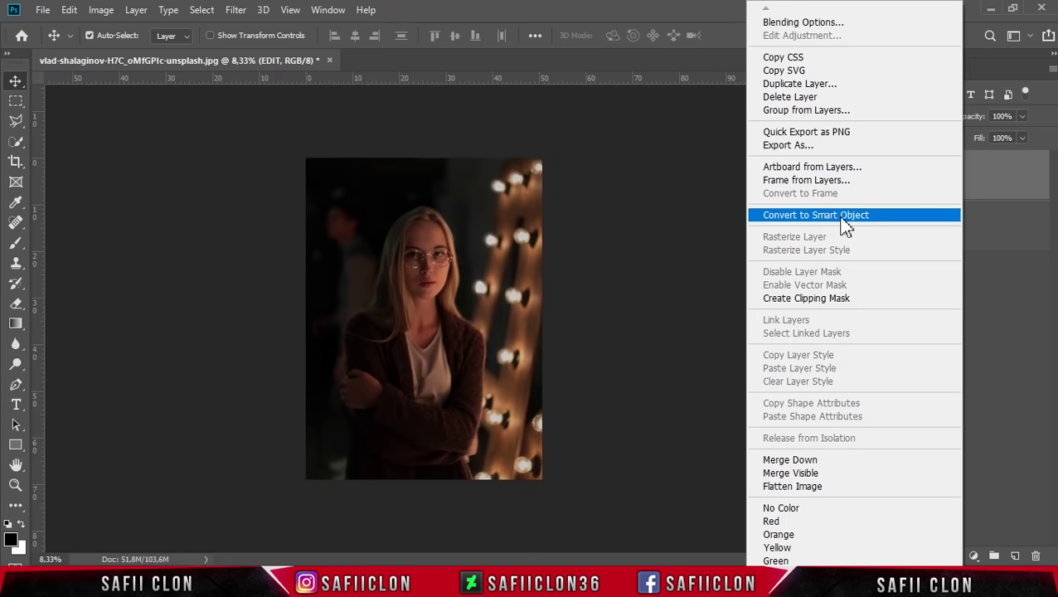
{"action": "left_click", "coordinate": [831, 218]}
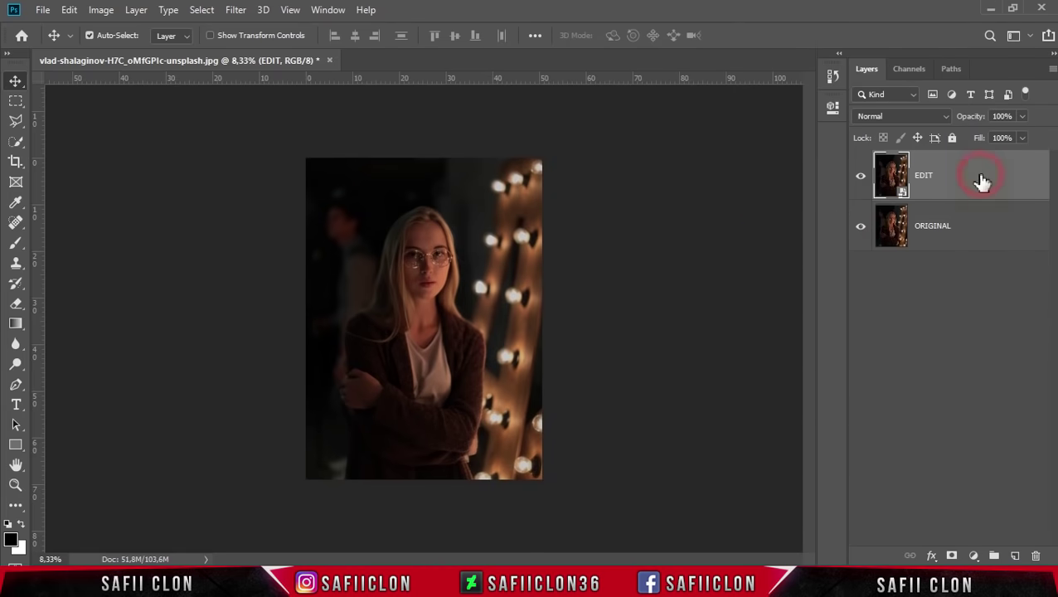
{"action": "left_click", "coordinate": [237, 13]}
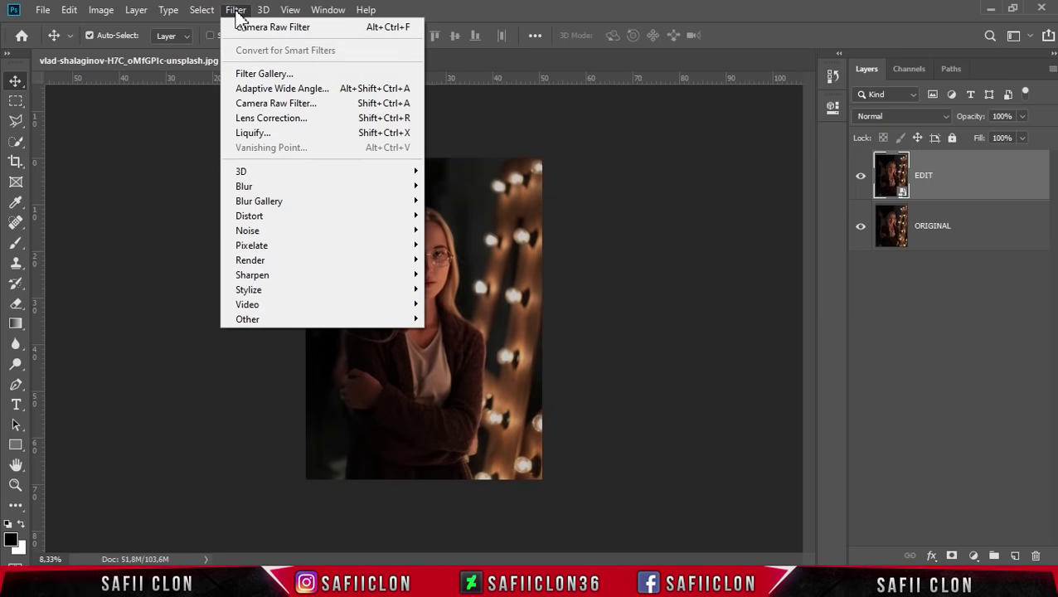
{"action": "left_click", "coordinate": [291, 106]}
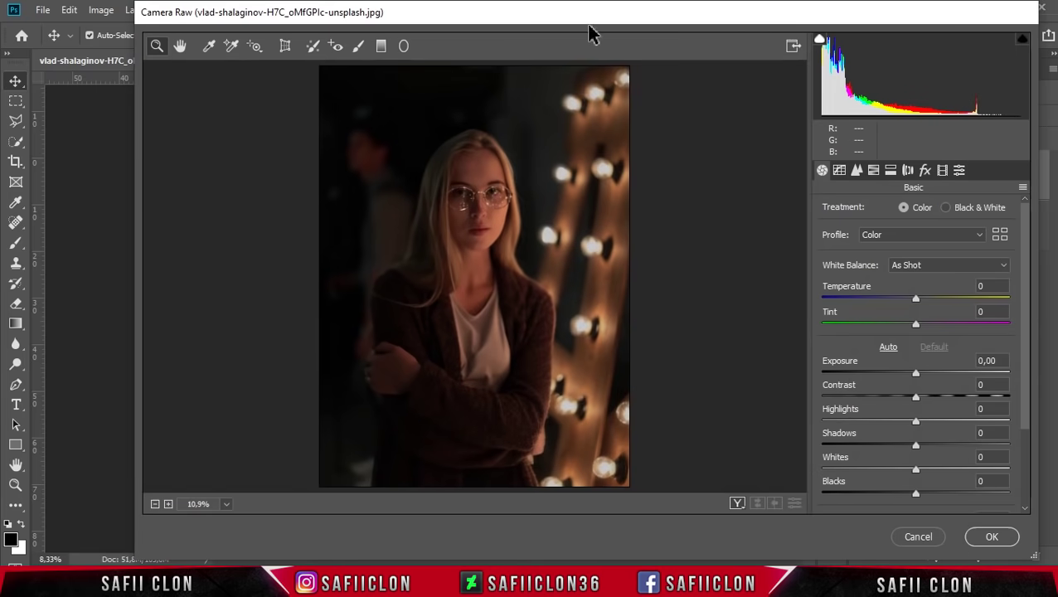
Set Exposure +0,65, Contrast +10, Highlights -48, Shadows +63, Whites +18 and Blacks +13.
{"action": "left_click_drag", "start_coordinate": [592, 21], "coordinate": [496, 25]}
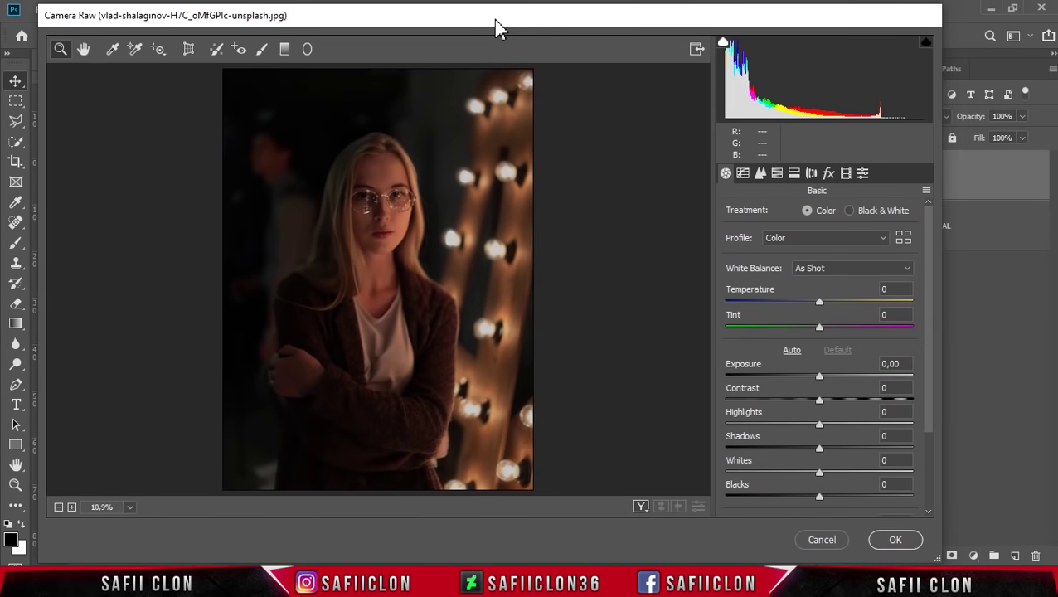
{"action": "left_click_drag", "start_coordinate": [928, 278], "coordinate": [931, 343]}
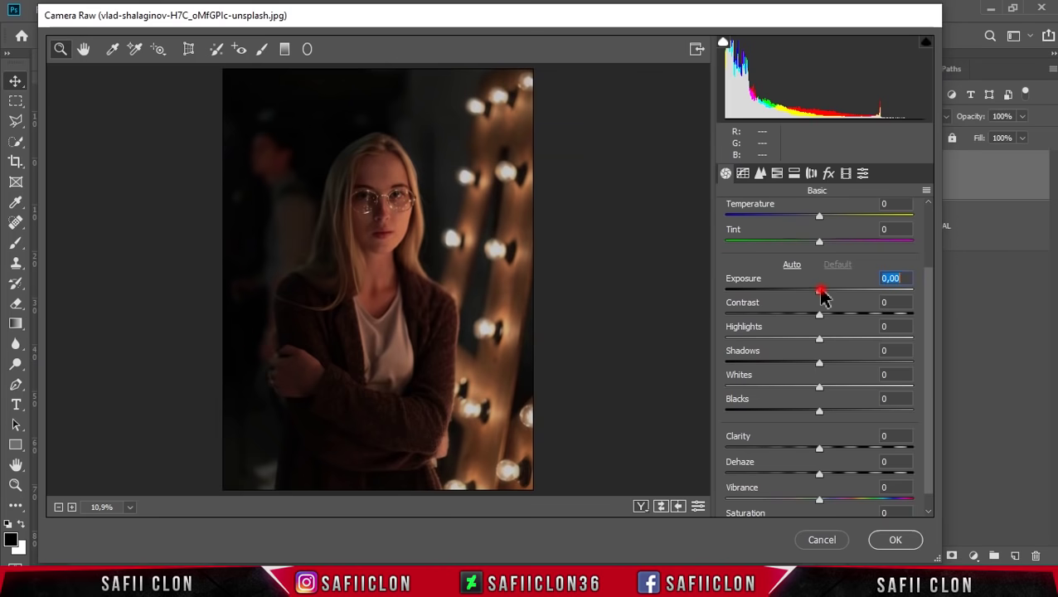
{"action": "left_click_drag", "start_coordinate": [820, 292], "coordinate": [833, 296]}
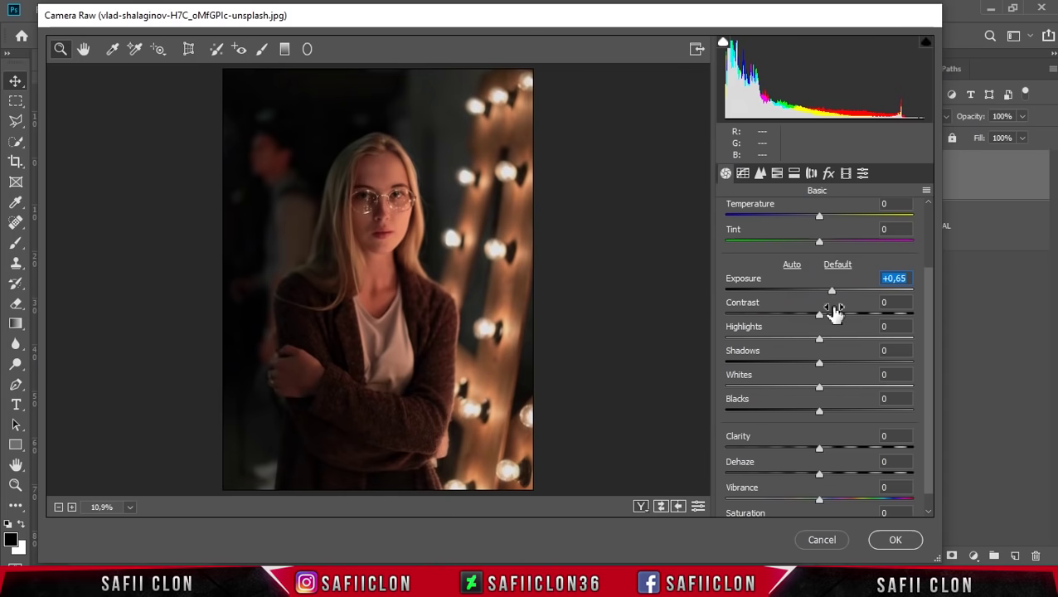
{"action": "left_click_drag", "start_coordinate": [820, 315], "coordinate": [829, 315]}
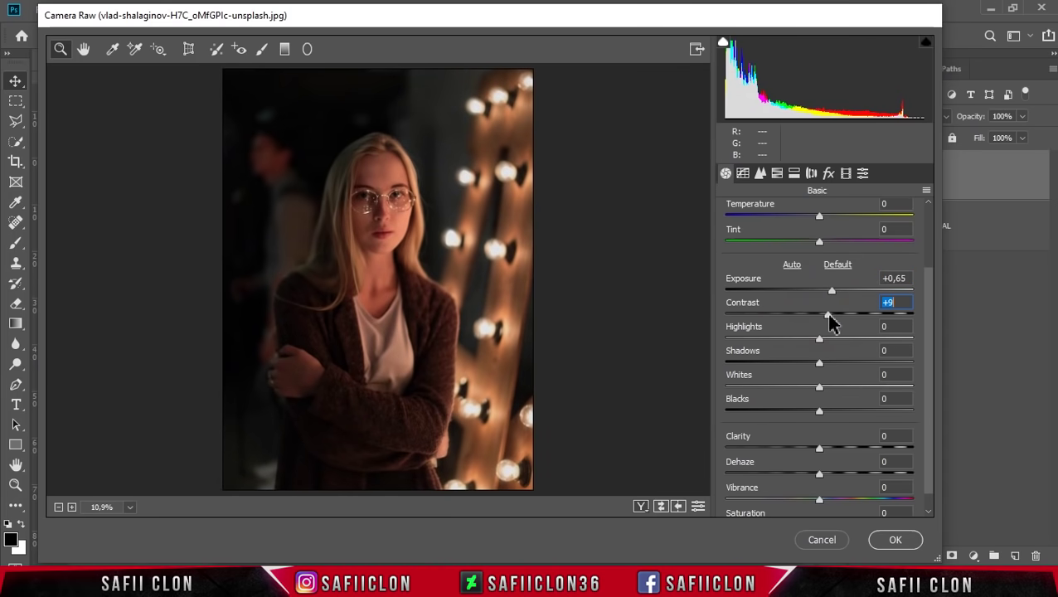
{"action": "left_click_drag", "start_coordinate": [820, 338], "coordinate": [777, 342]}
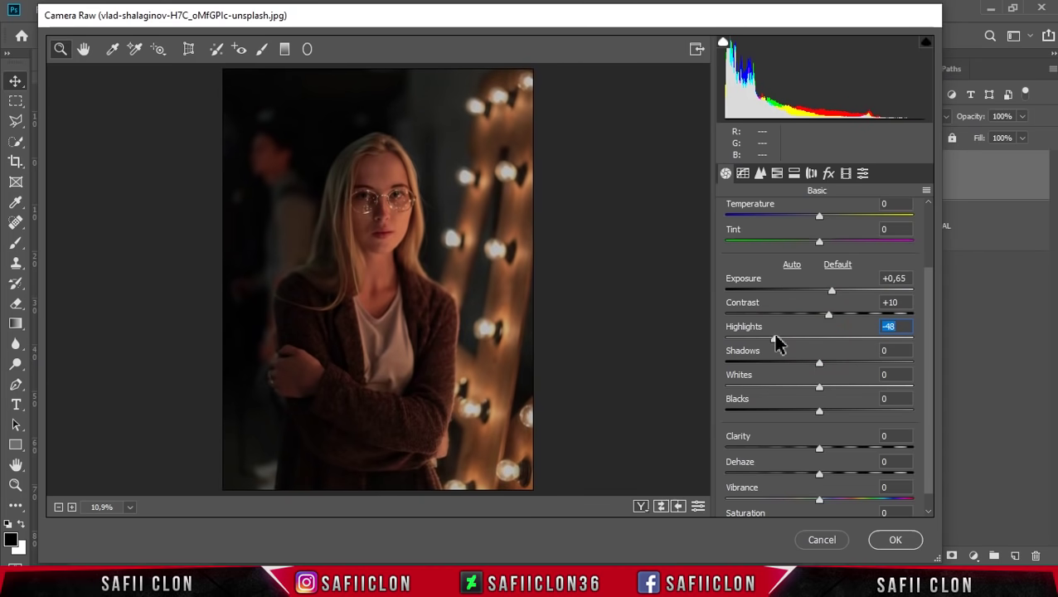
{"action": "left_click_drag", "start_coordinate": [821, 371], "coordinate": [881, 374]}
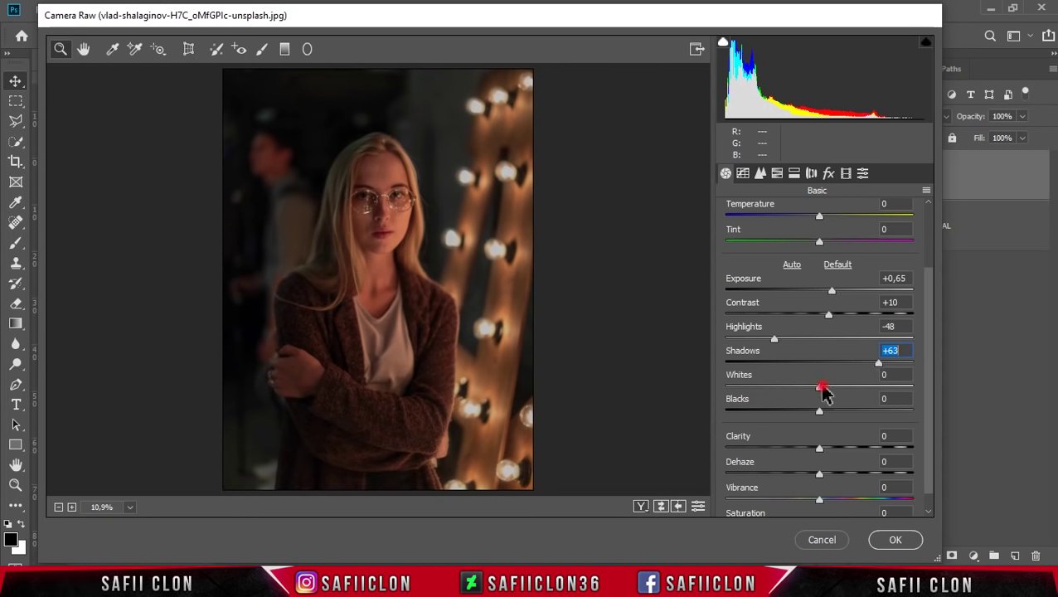
{"action": "left_click_drag", "start_coordinate": [823, 393], "coordinate": [840, 393]}
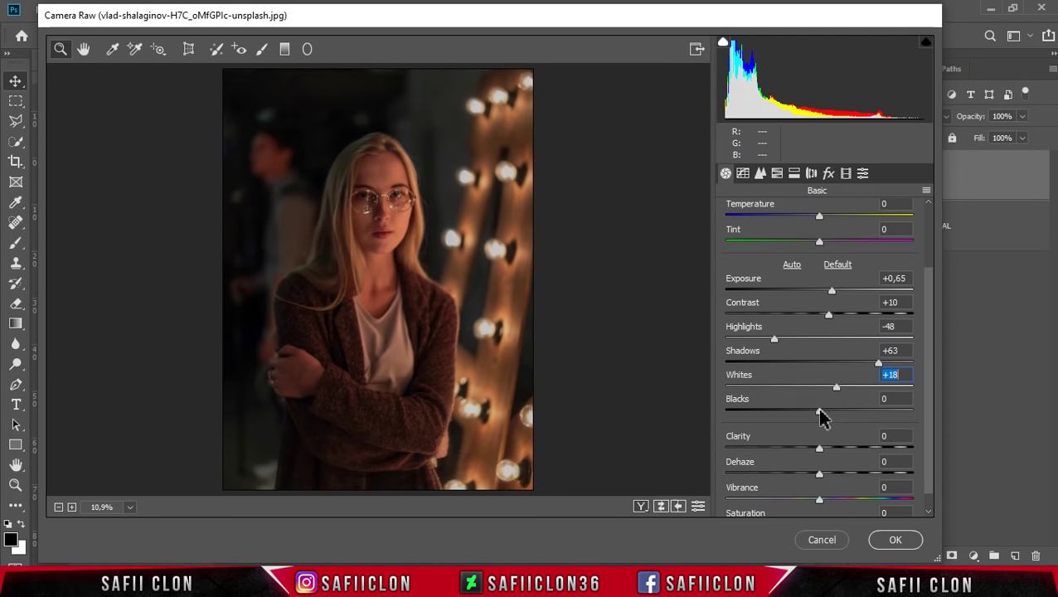
{"action": "left_click_drag", "start_coordinate": [820, 410], "coordinate": [831, 411]}
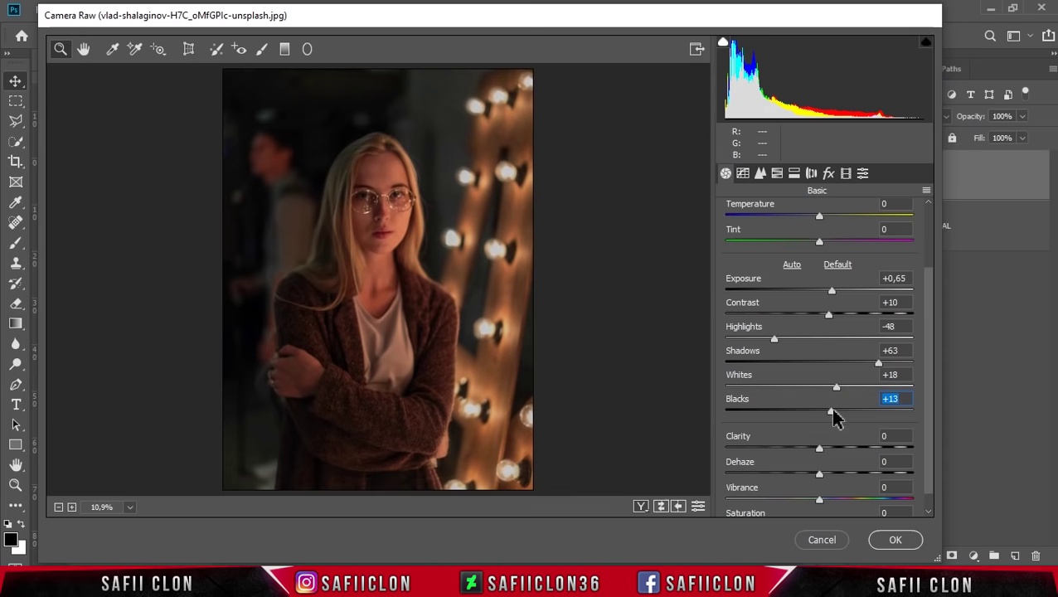
Set Clarity +21, Dehaze -10, Vibrance +32 and Saturation -15.
{"action": "left_click_drag", "start_coordinate": [820, 448], "coordinate": [838, 448]}
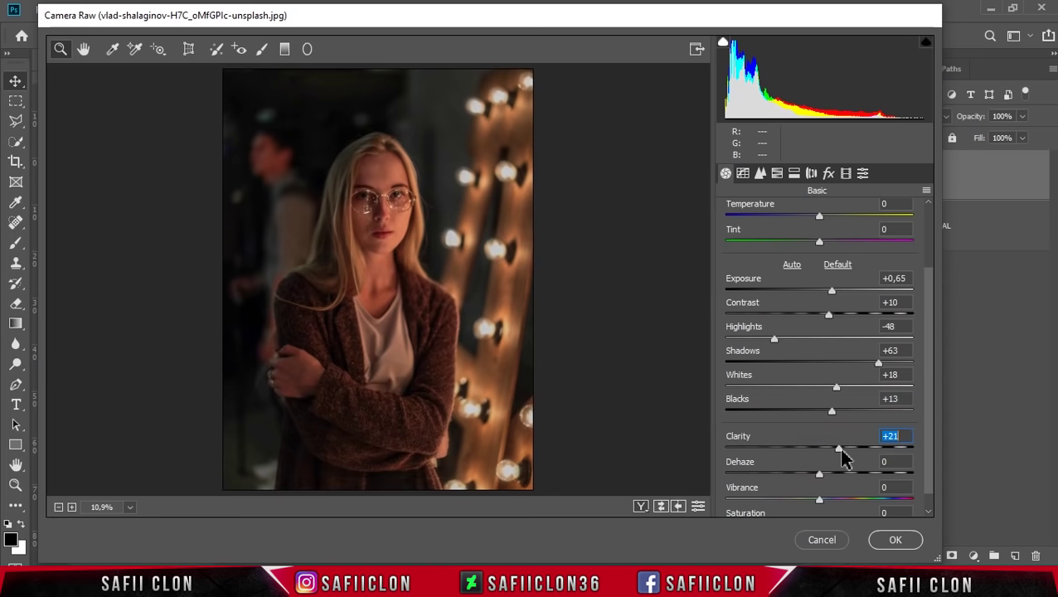
{"action": "left_click_drag", "start_coordinate": [819, 474], "coordinate": [812, 481]}
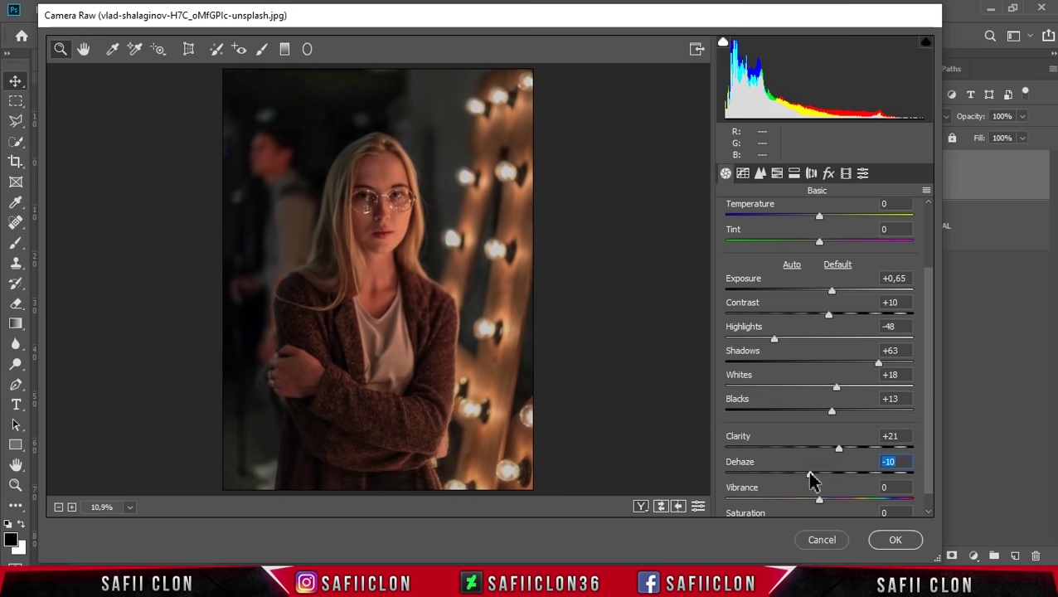
{"action": "scroll", "coordinate": [931, 489], "scroll_direction": "down", "scroll_amount": 1}
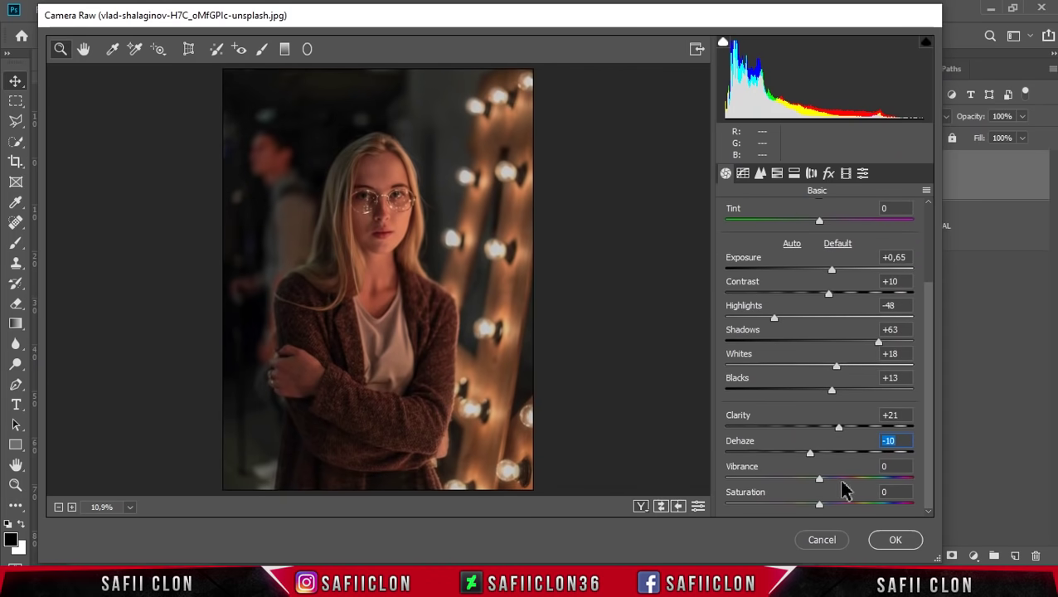
{"action": "left_click_drag", "start_coordinate": [821, 485], "coordinate": [843, 489]}
{"action": "left_click_drag", "start_coordinate": [816, 503], "coordinate": [803, 504]}
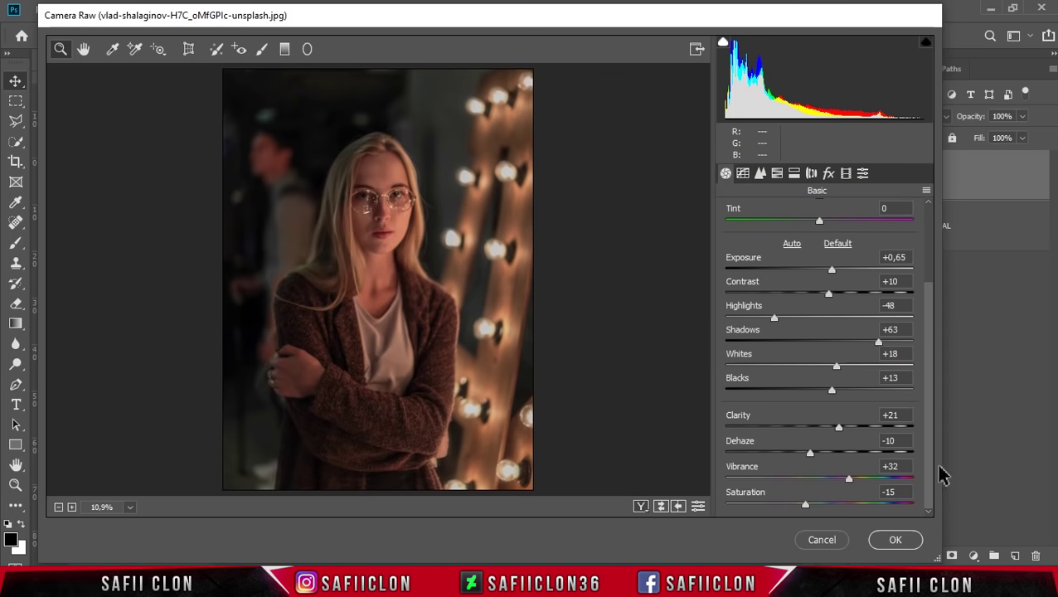
{"action": "left_click_drag", "start_coordinate": [930, 437], "coordinate": [929, 306]}
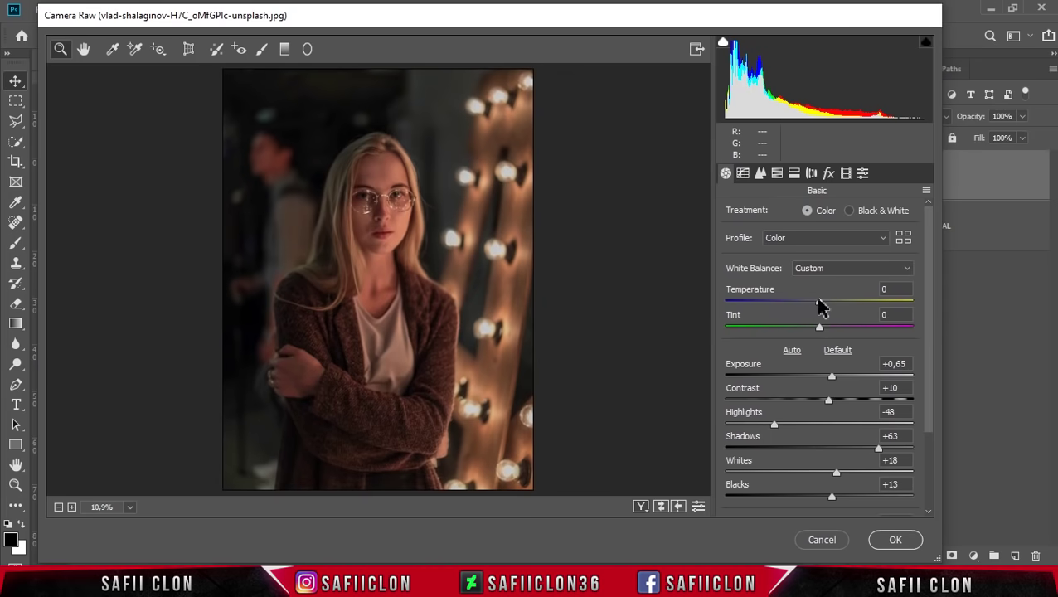
Cool the white balance to Temperature -53 and Tint -25.
{"action": "left_click_drag", "start_coordinate": [818, 305], "coordinate": [768, 305]}
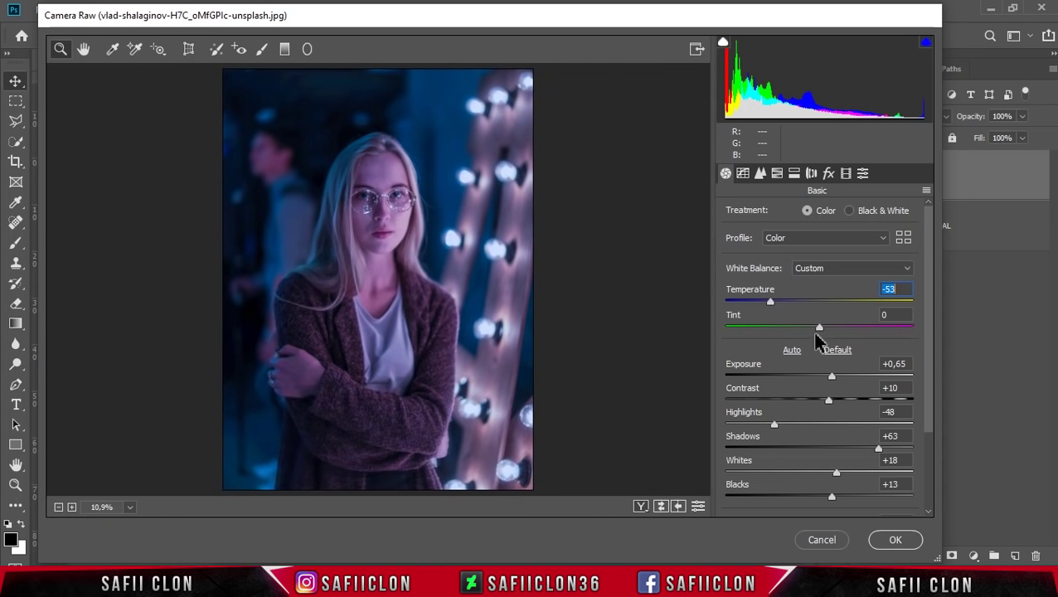
{"action": "left_click_drag", "start_coordinate": [819, 331], "coordinate": [797, 329]}
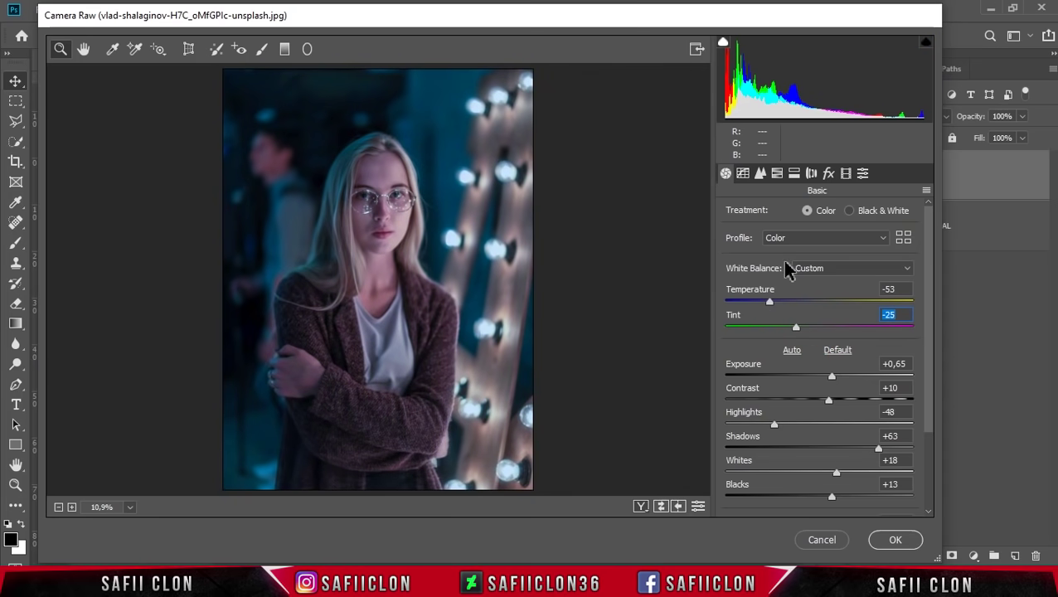
{"action": "left_click", "coordinate": [743, 174]}
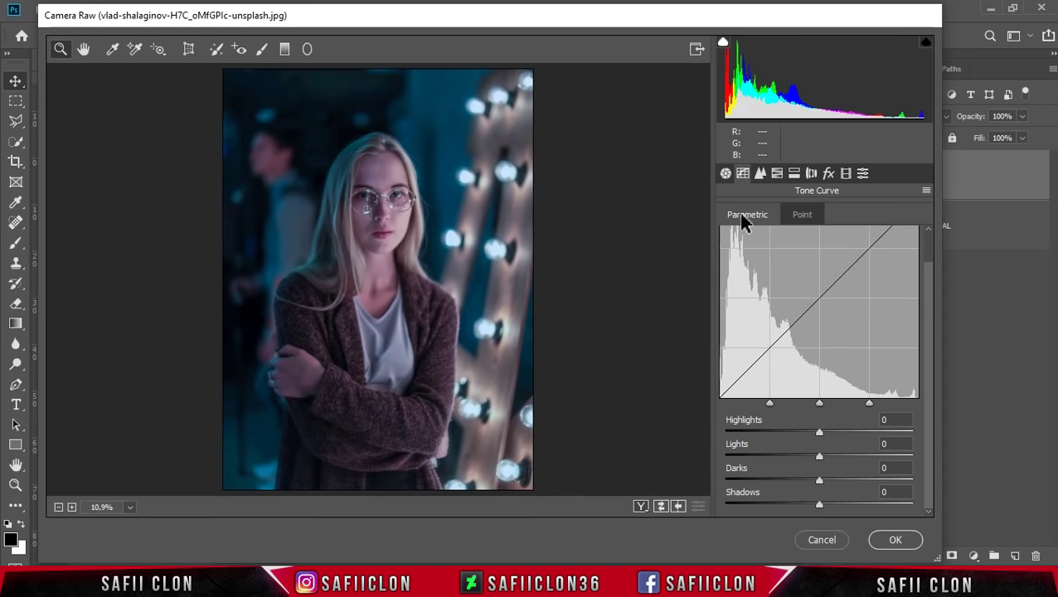
Set the parametric tone curve to Highlights +15 and Darks +7.
{"action": "left_click", "coordinate": [927, 413]}
{"action": "left_click_drag", "start_coordinate": [821, 433], "coordinate": [832, 438]}
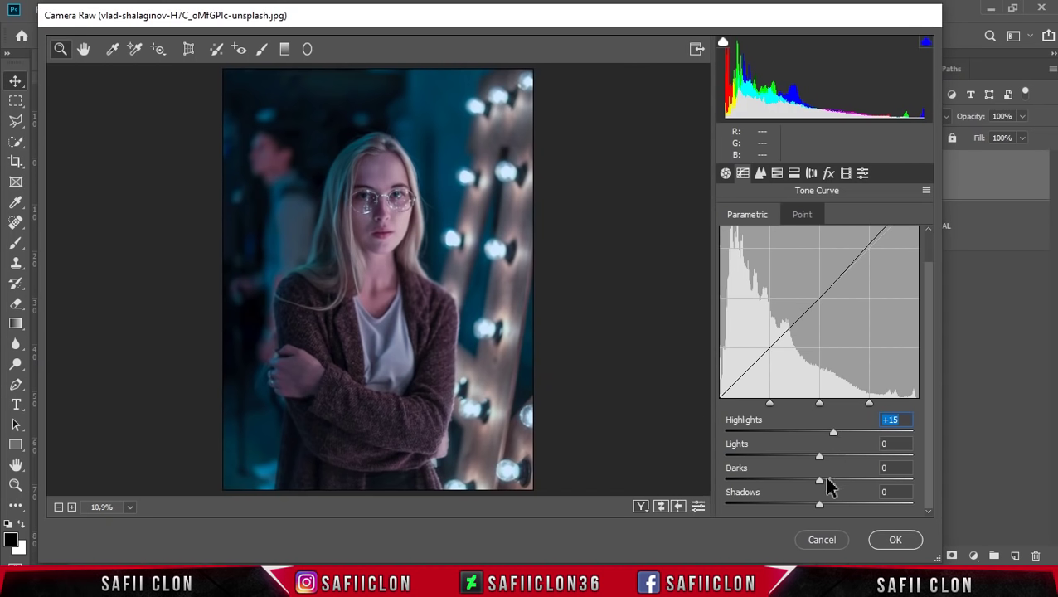
{"action": "left_click_drag", "start_coordinate": [819, 487], "coordinate": [827, 488]}
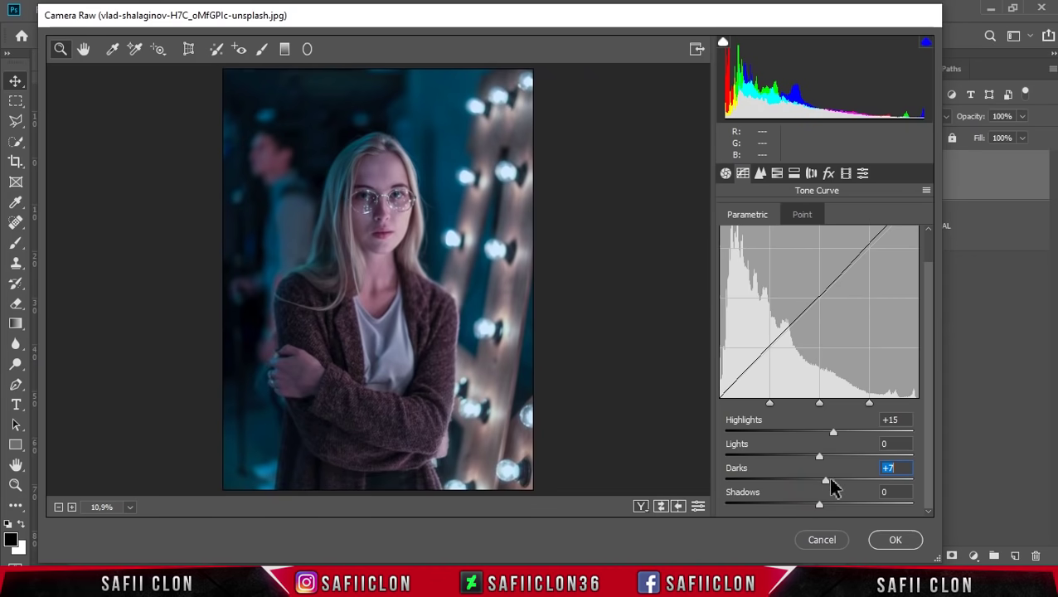
{"action": "left_click", "coordinate": [759, 173]}
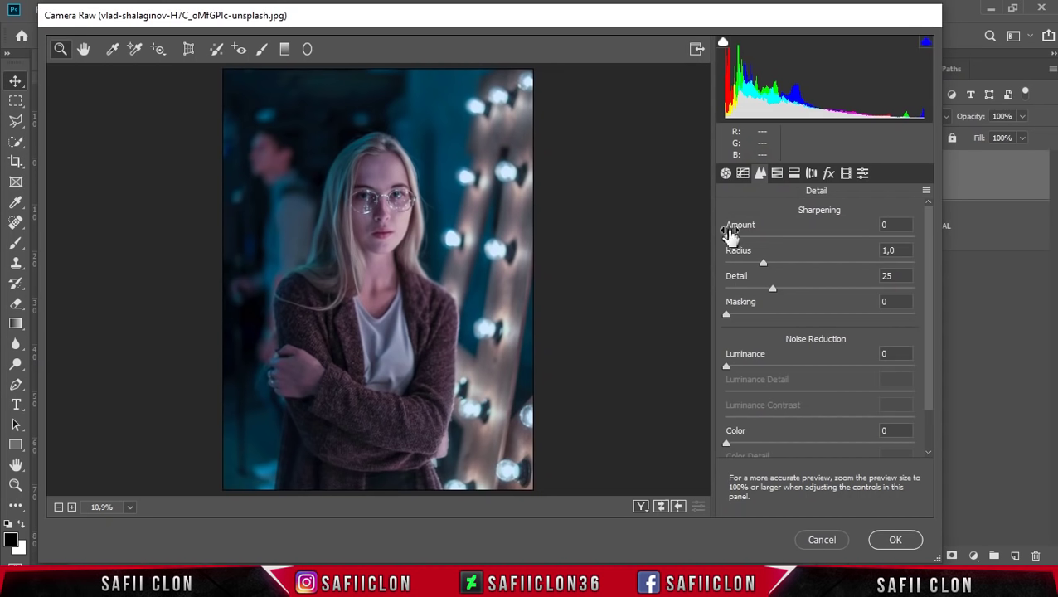
Set sharpening Amount 23 and noise reduction Luminance 27, Color 16, Color Smoothness 58.
{"action": "left_click_drag", "start_coordinate": [729, 241], "coordinate": [757, 245]}
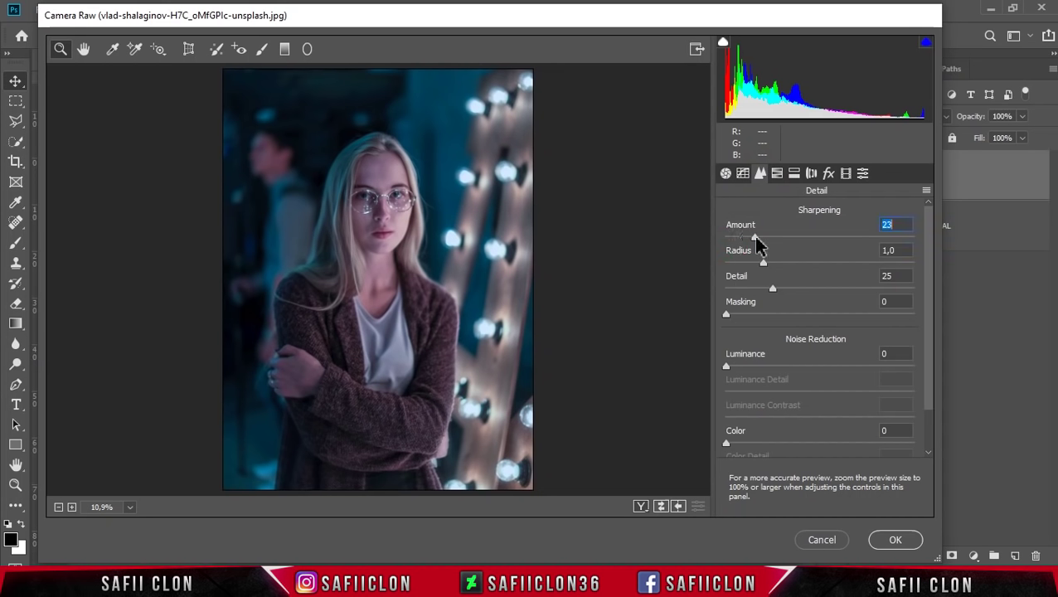
{"action": "left_click_drag", "start_coordinate": [753, 238], "coordinate": [755, 238]}
{"action": "left_click_drag", "start_coordinate": [727, 368], "coordinate": [769, 373]}
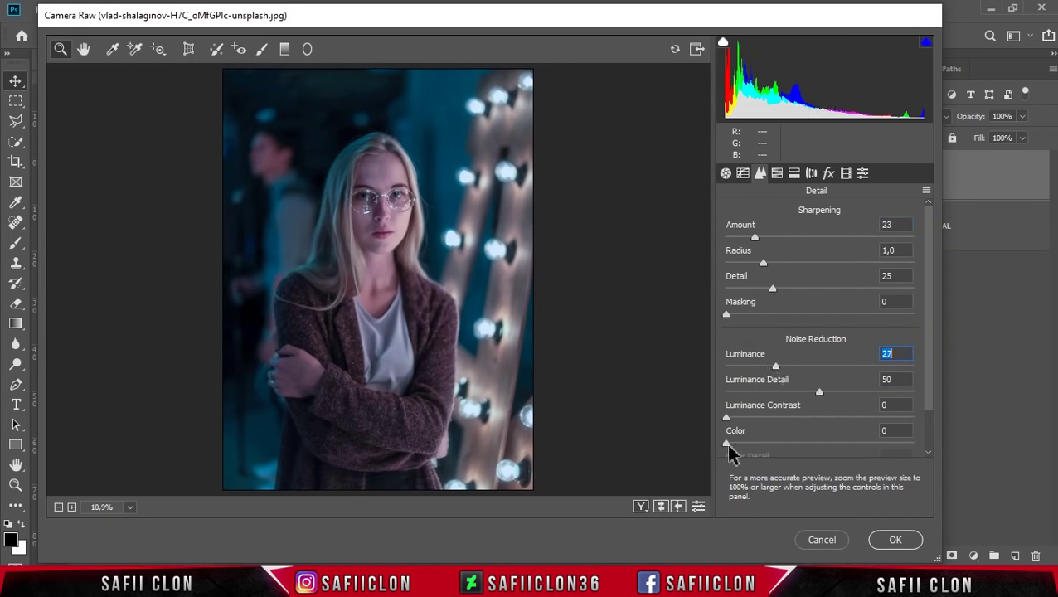
{"action": "left_click_drag", "start_coordinate": [727, 448], "coordinate": [750, 448]}
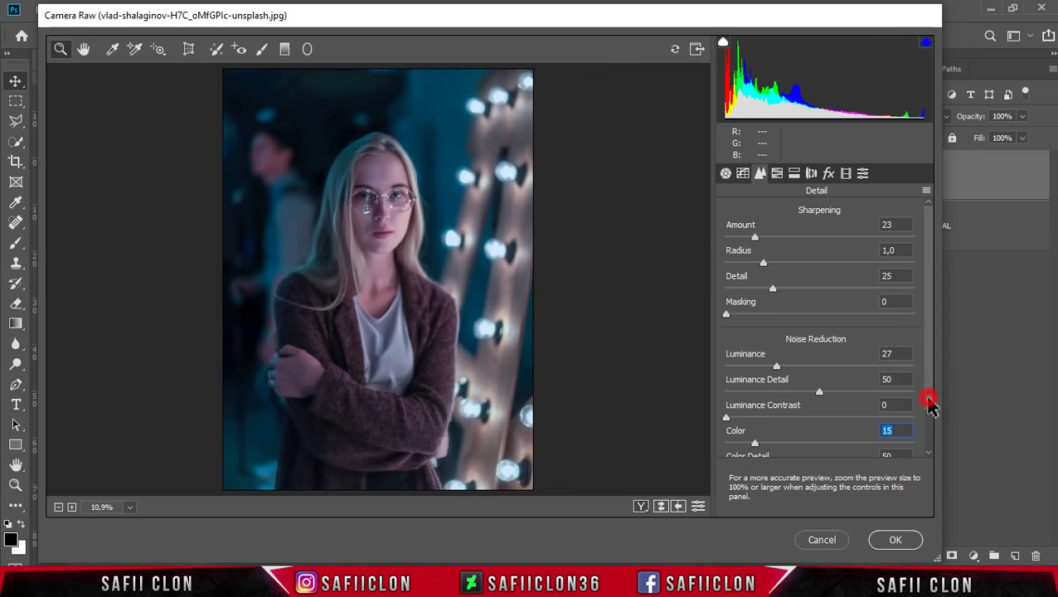
{"action": "left_click_drag", "start_coordinate": [928, 401], "coordinate": [930, 451]}
{"action": "left_click_drag", "start_coordinate": [837, 443], "coordinate": [834, 444]}
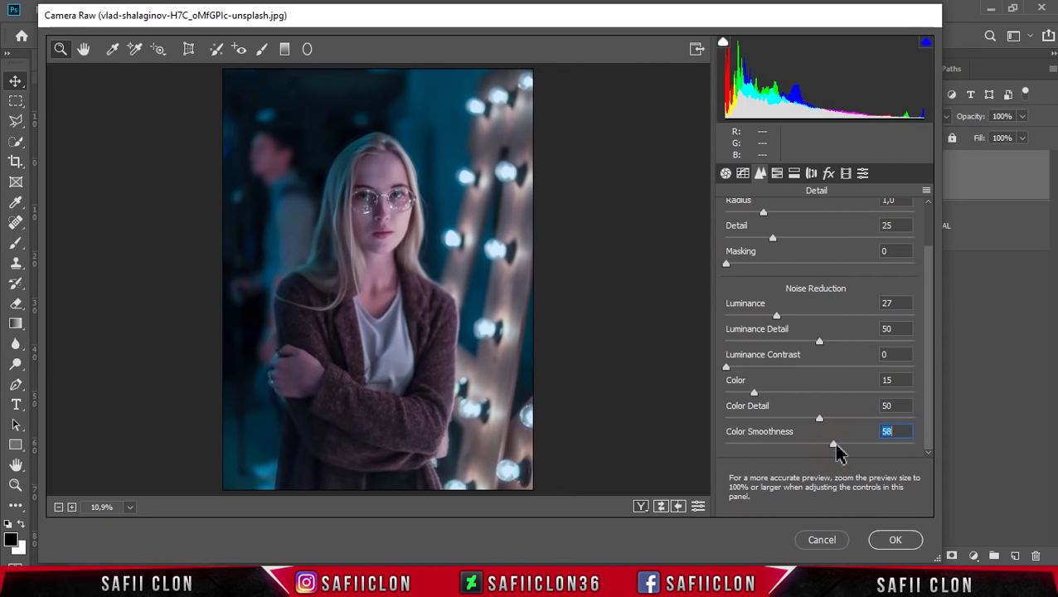
{"action": "left_click", "coordinate": [755, 393]}
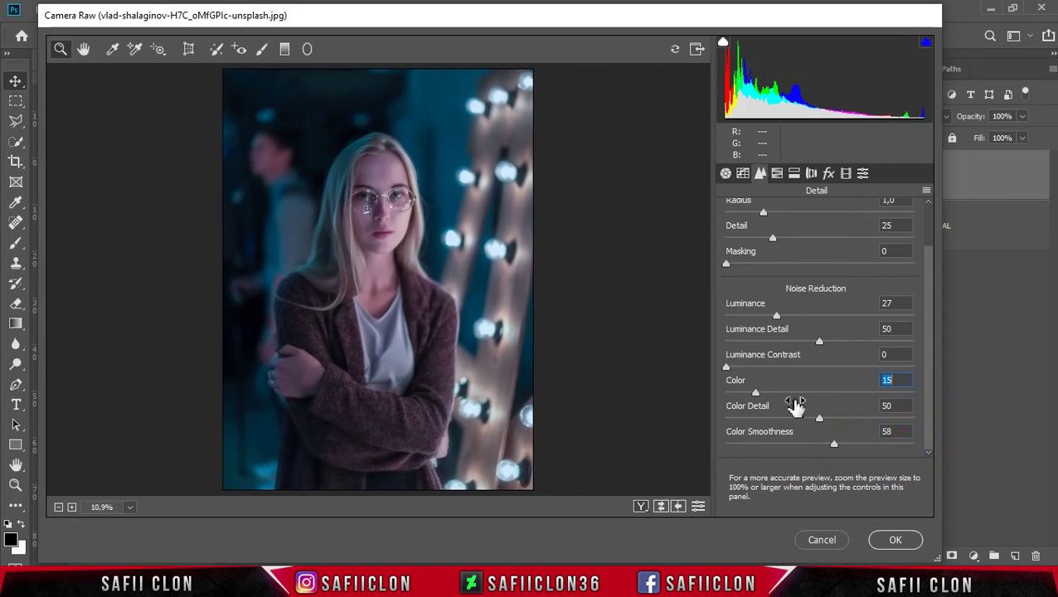
Set HSL hues to Reds -50, Aquas +66, Blues -16 and Purples +6.
{"action": "left_click", "coordinate": [776, 174]}
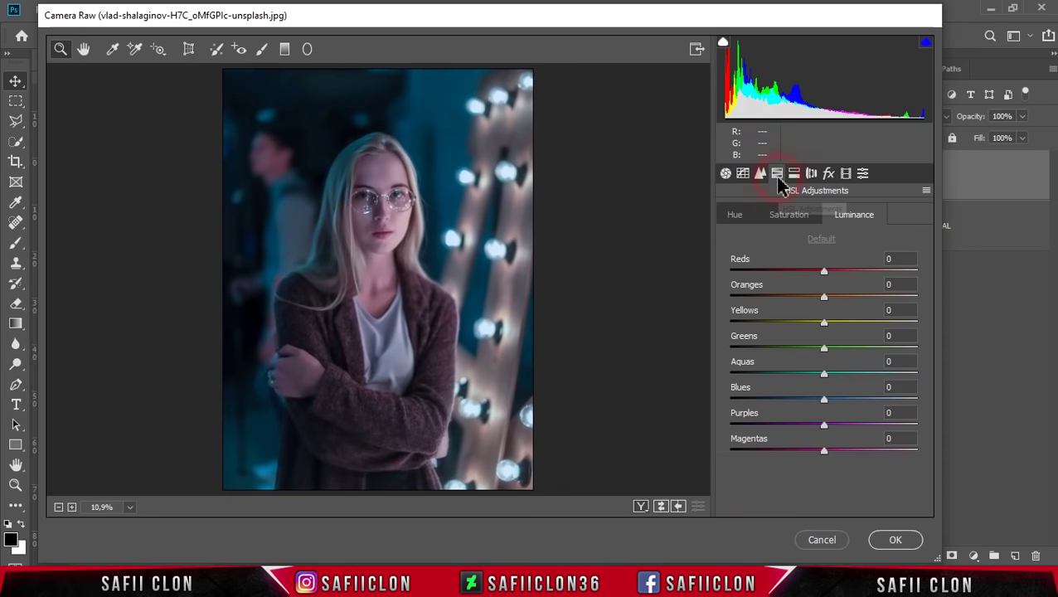
{"action": "left_click", "coordinate": [732, 215]}
{"action": "left_click_drag", "start_coordinate": [825, 276], "coordinate": [810, 276]}
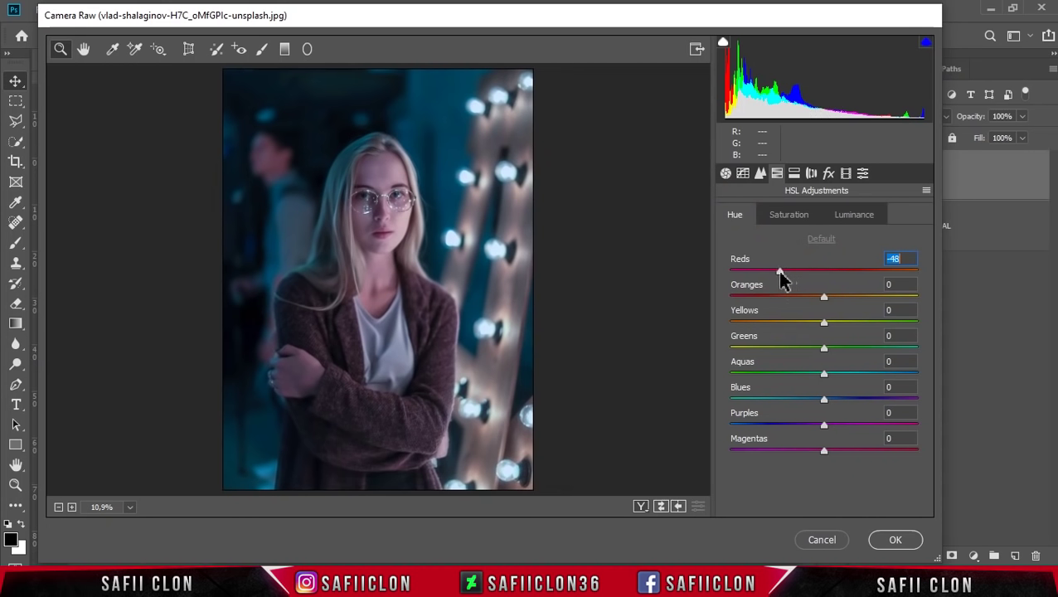
{"action": "left_click_drag", "start_coordinate": [776, 270], "coordinate": [778, 270]}
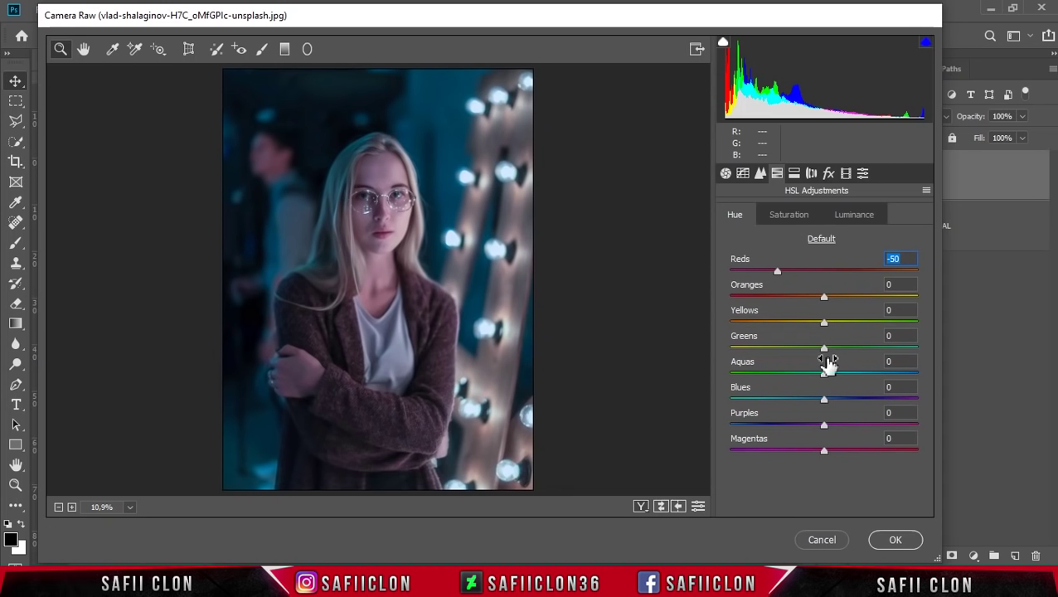
{"action": "mouse_move", "coordinate": [823, 373]}
{"action": "left_mouse_down"}
{"action": "mouse_move", "coordinate": [876, 380]}
{"action": "mouse_move", "coordinate": [889, 393]}
{"action": "mouse_move", "coordinate": [811, 406]}
{"action": "left_mouse_up"}
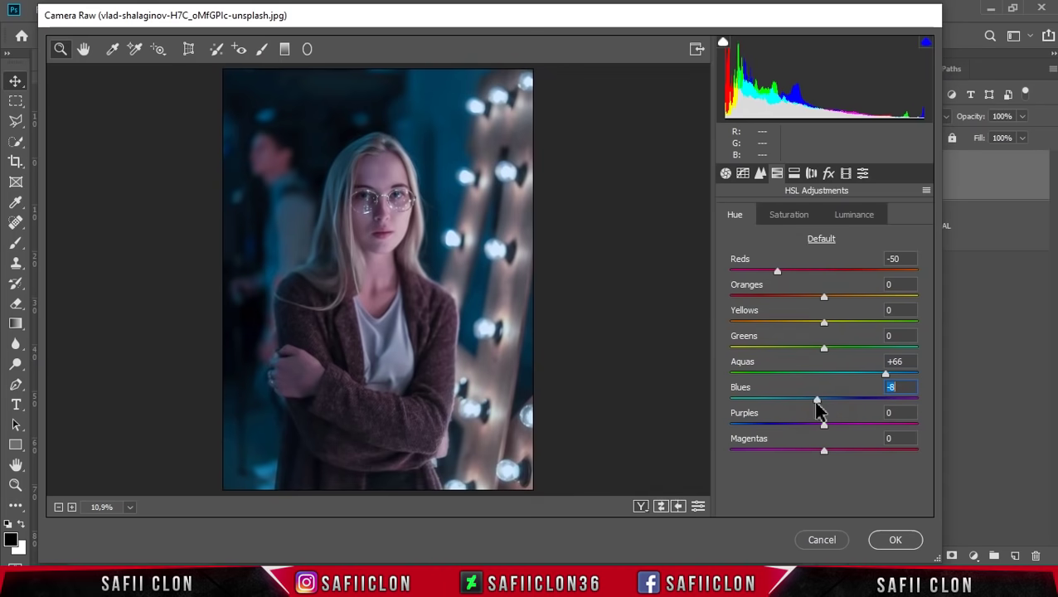
{"action": "left_click_drag", "start_coordinate": [824, 424], "coordinate": [827, 425]}
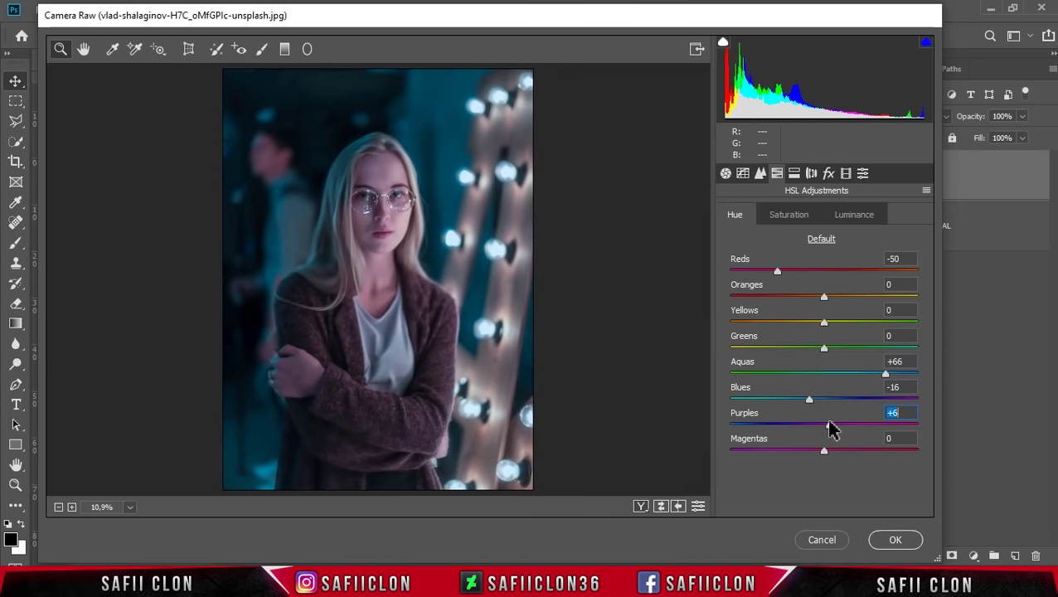
{"action": "left_click", "coordinate": [792, 217]}
{"action": "left_click", "coordinate": [823, 273]}
Set HSL saturation Reds -26, Oranges -43, Blues +50, and luminance Aquas +8, Blues +20.
{"action": "mouse_move", "coordinate": [823, 280]}
{"action": "left_mouse_down"}
{"action": "mouse_move", "coordinate": [800, 279]}
{"action": "mouse_move", "coordinate": [819, 297]}
{"action": "mouse_move", "coordinate": [786, 297]}
{"action": "left_mouse_up"}
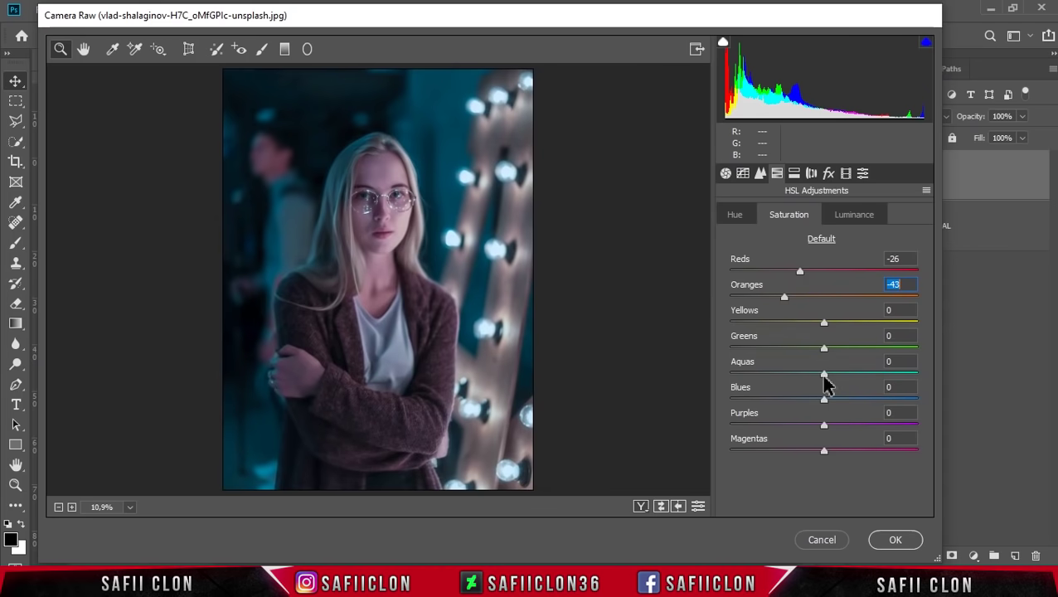
{"action": "left_click_drag", "start_coordinate": [823, 406], "coordinate": [873, 414]}
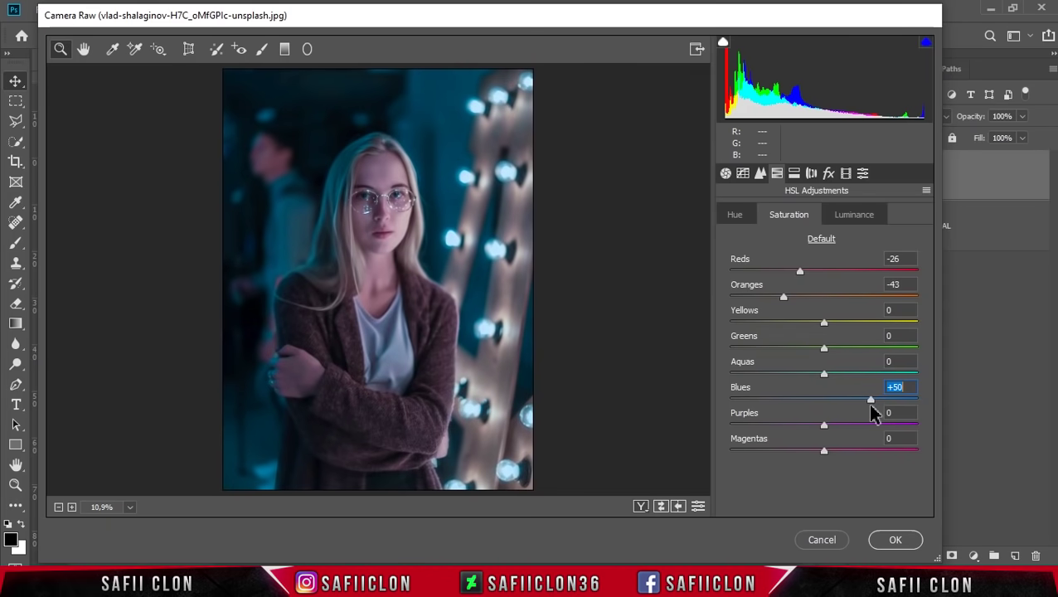
{"action": "left_click", "coordinate": [877, 215]}
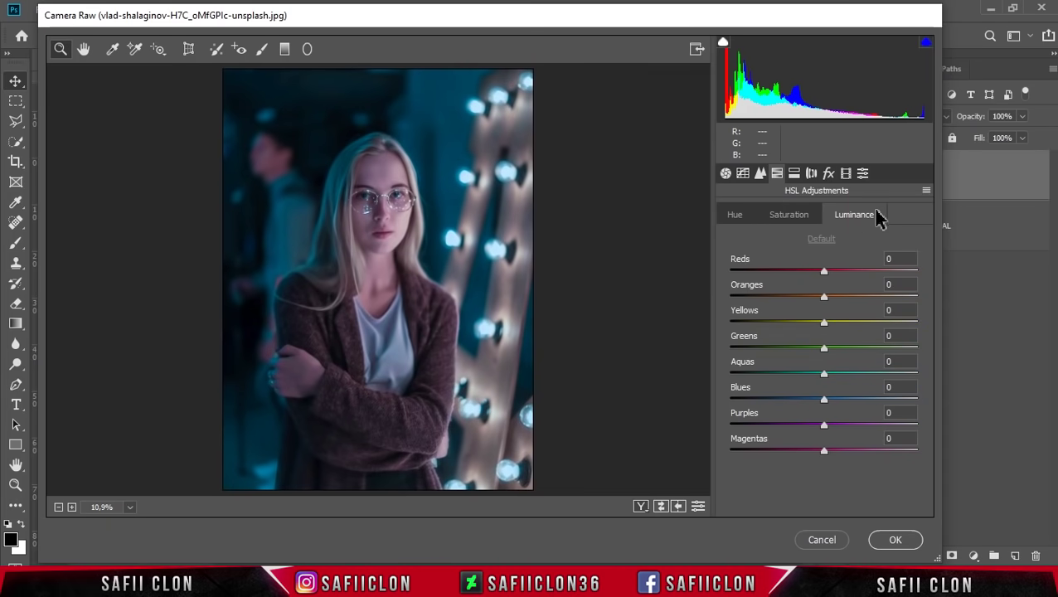
{"action": "left_click_drag", "start_coordinate": [826, 373], "coordinate": [836, 376]}
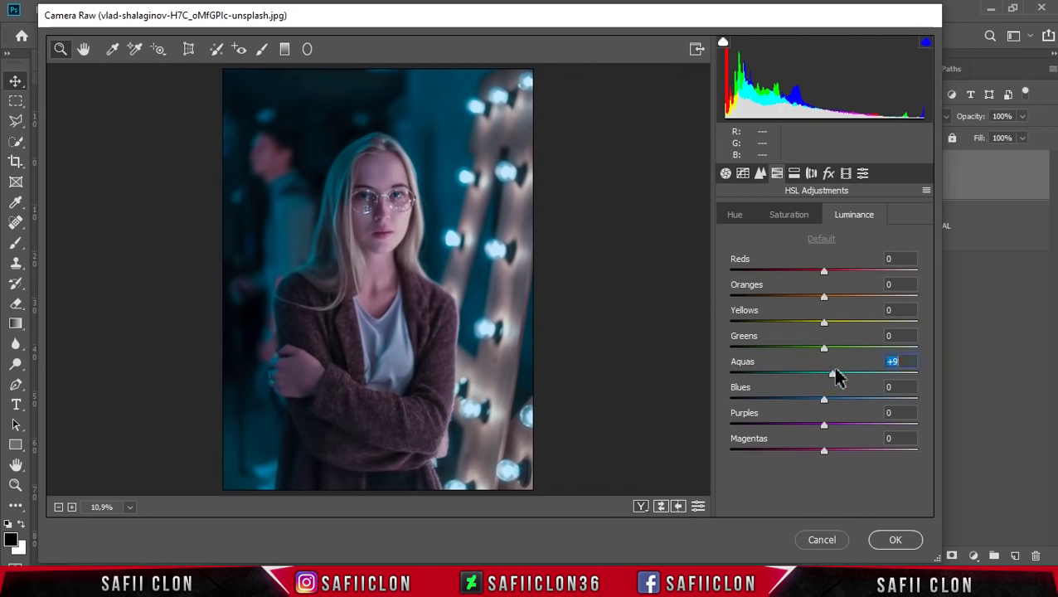
{"action": "left_click_drag", "start_coordinate": [826, 402], "coordinate": [846, 400]}
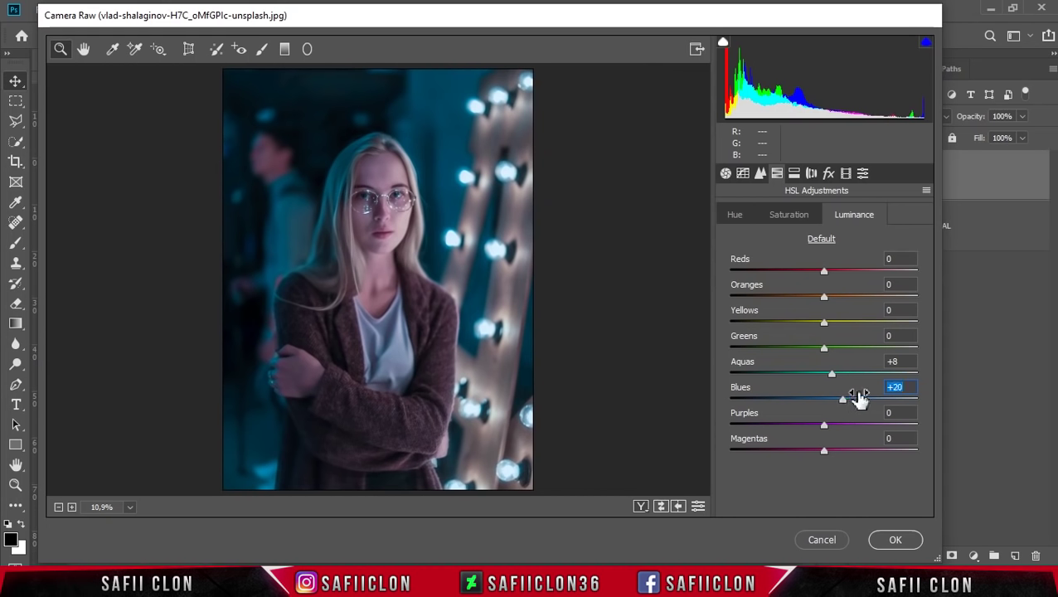
{"action": "left_click", "coordinate": [792, 174]}
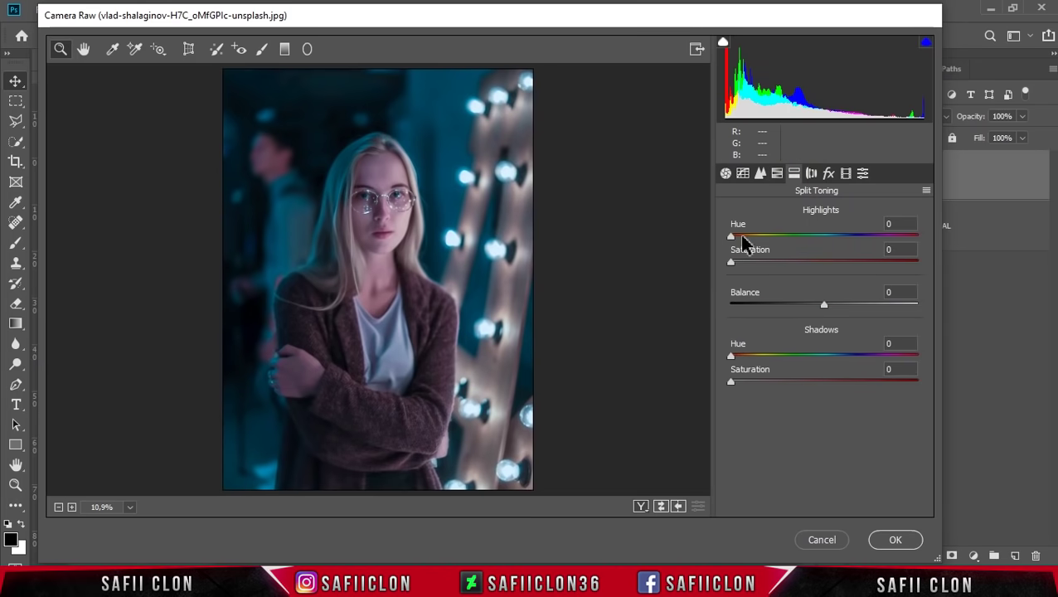
Split-tone highlights to Hue 36, Saturation 18 and shadows to Hue 218, Saturation 10.
{"action": "left_click_drag", "start_coordinate": [731, 237], "coordinate": [747, 237]}
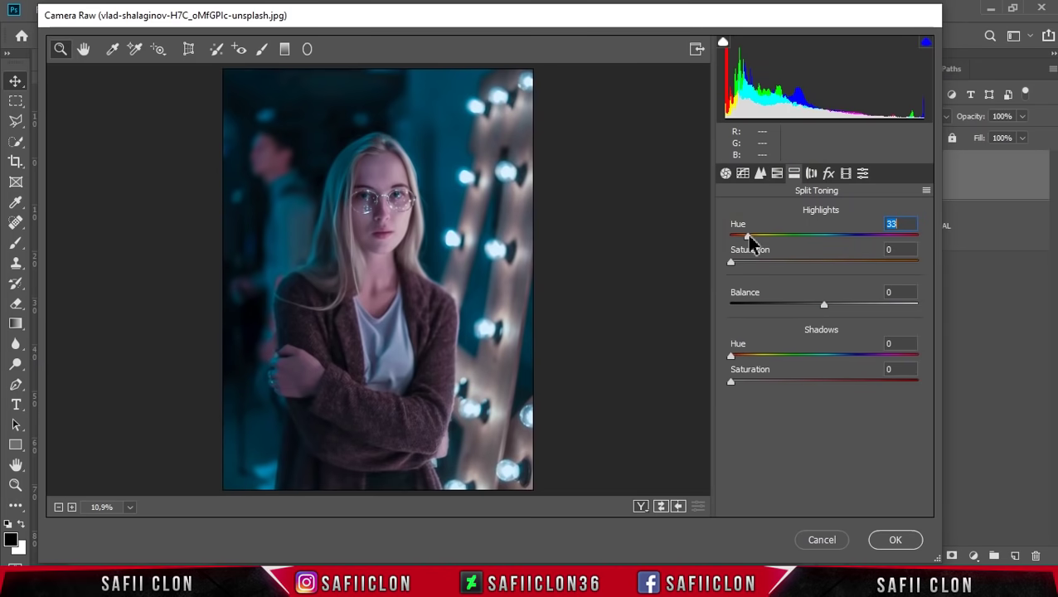
{"action": "left_click_drag", "start_coordinate": [732, 263], "coordinate": [753, 265]}
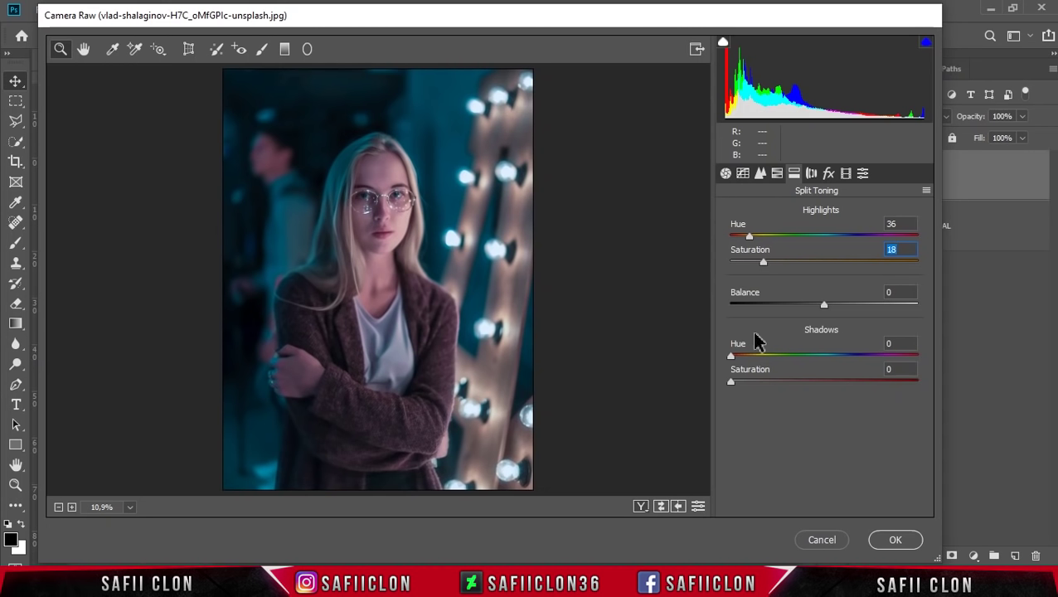
{"action": "left_click_drag", "start_coordinate": [732, 359], "coordinate": [850, 363]}
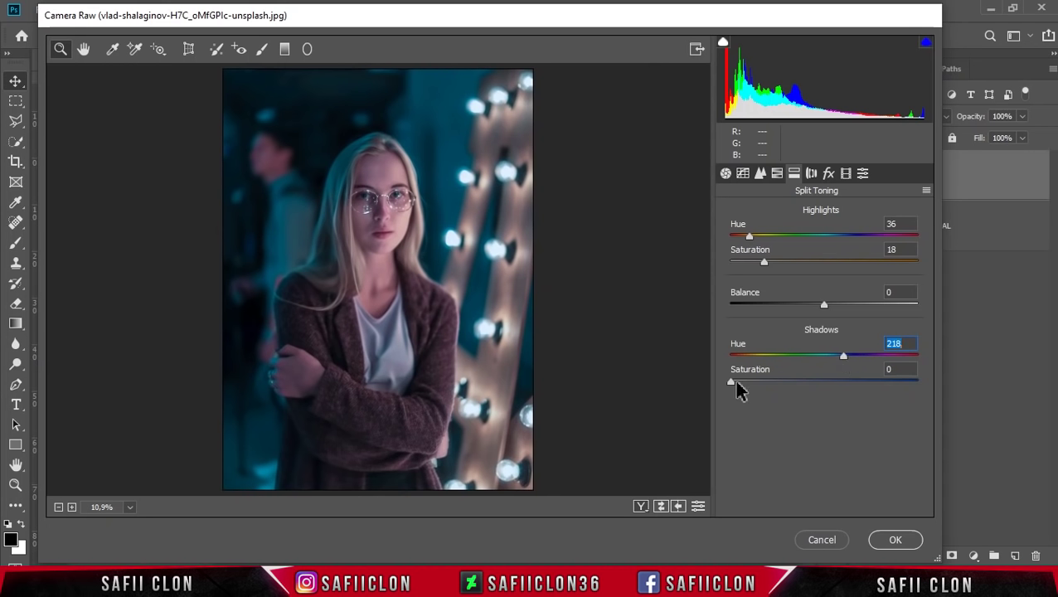
{"action": "left_click_drag", "start_coordinate": [733, 384], "coordinate": [751, 382]}
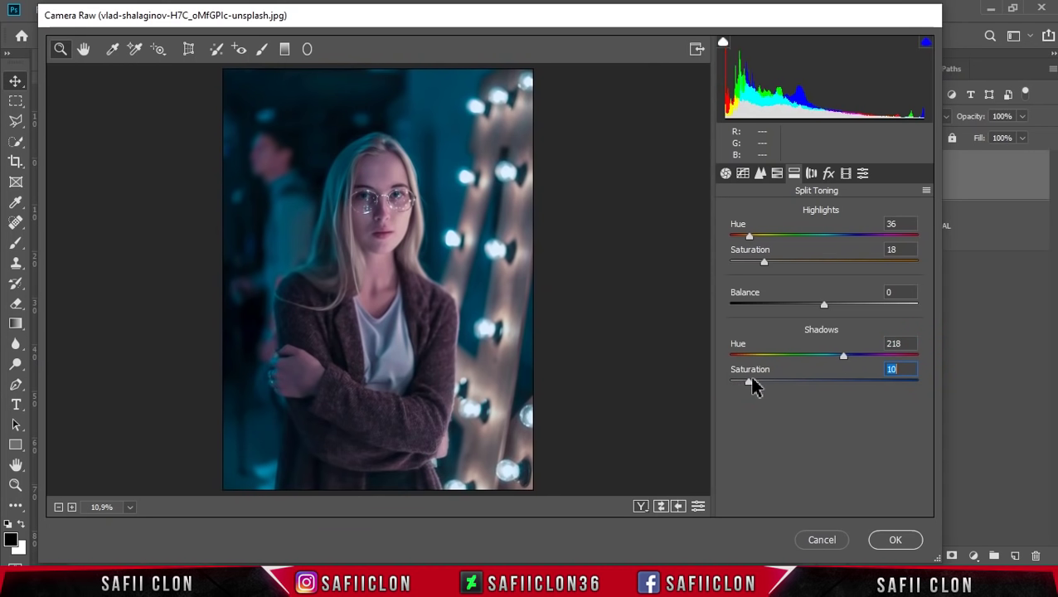
{"action": "left_click", "coordinate": [845, 174]}
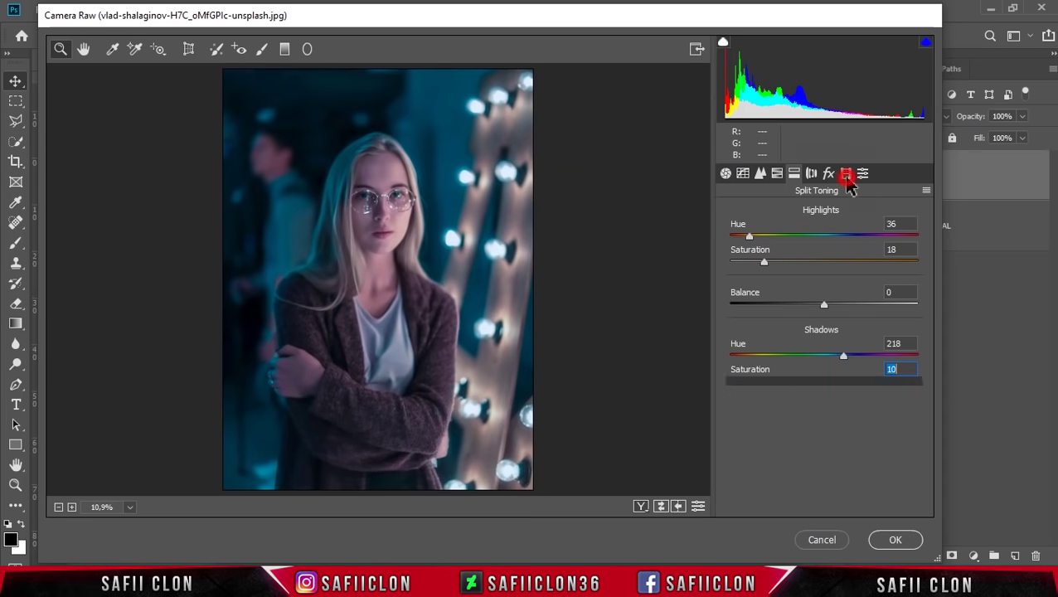
Set Shadows Tint to +8 and the Red Primary to hue +22, saturation +12.
{"action": "left_click_drag", "start_coordinate": [824, 275], "coordinate": [831, 275]}
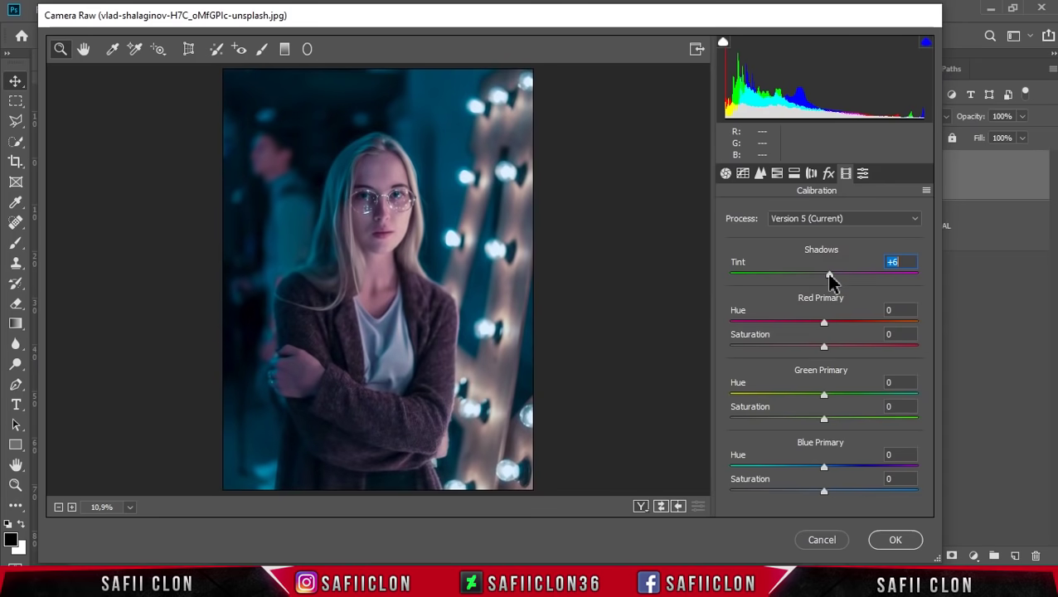
{"action": "left_click_drag", "start_coordinate": [832, 275], "coordinate": [830, 275]}
{"action": "left_click_drag", "start_coordinate": [823, 323], "coordinate": [847, 324]}
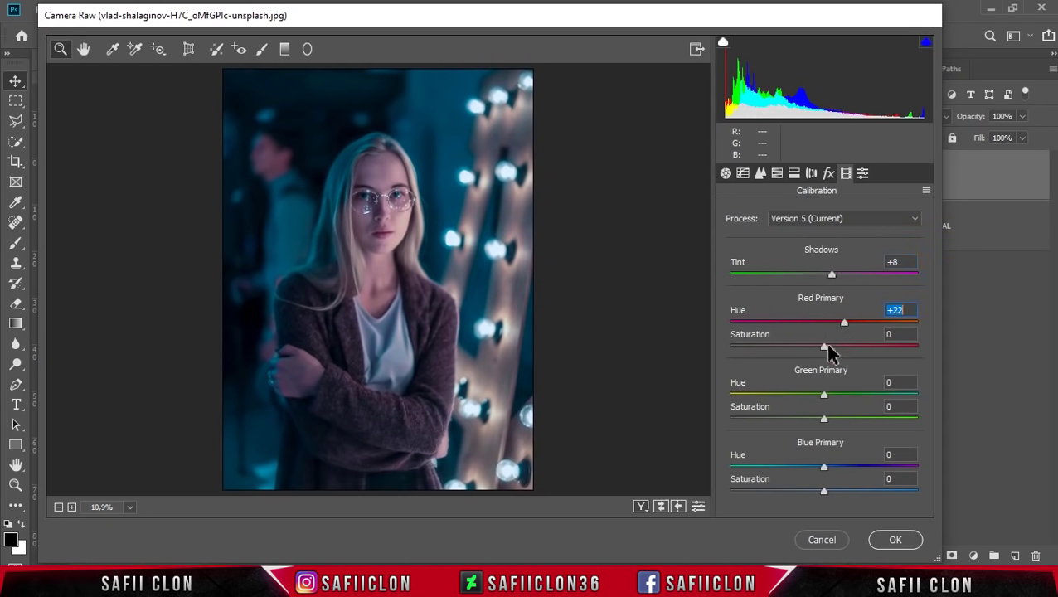
{"action": "left_click_drag", "start_coordinate": [825, 346], "coordinate": [834, 352]}
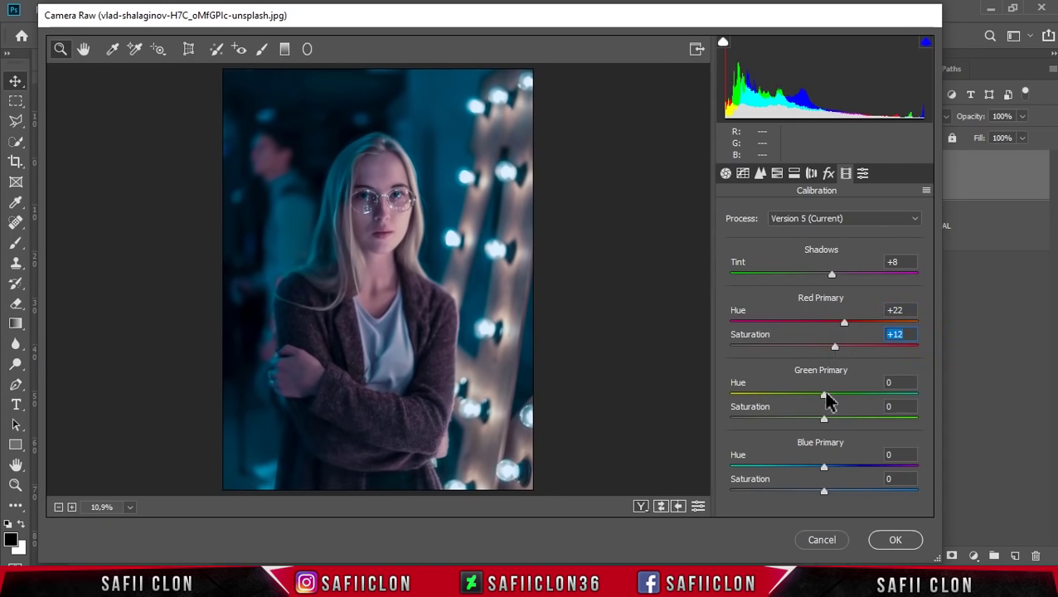
Set Green Primary hue +87, saturation +67 and Blue Primary hue +39, saturation −26.
{"action": "left_click_drag", "start_coordinate": [827, 401], "coordinate": [903, 399]}
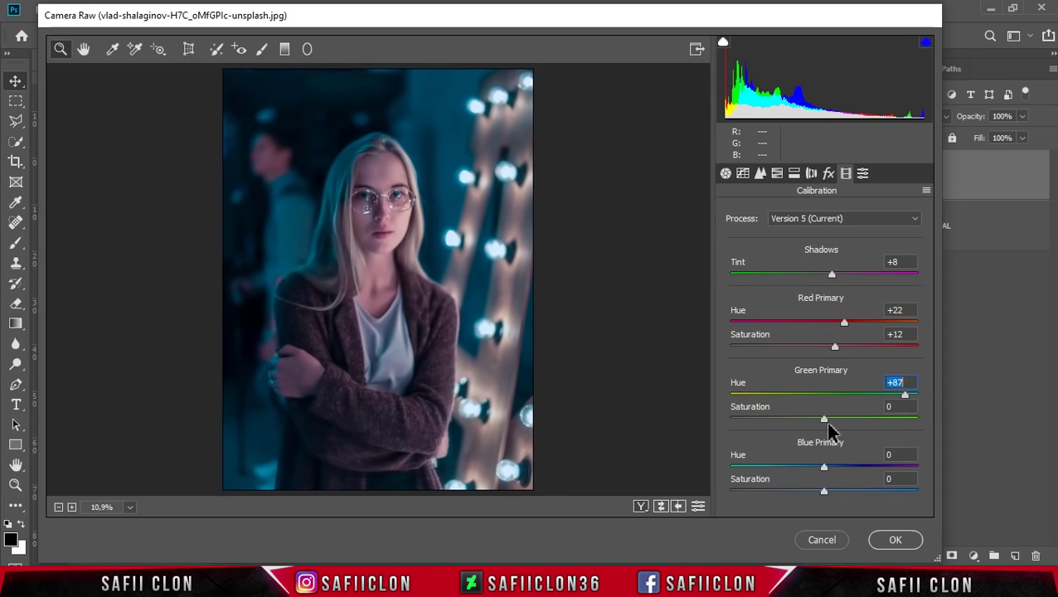
{"action": "left_click_drag", "start_coordinate": [827, 425], "coordinate": [884, 419]}
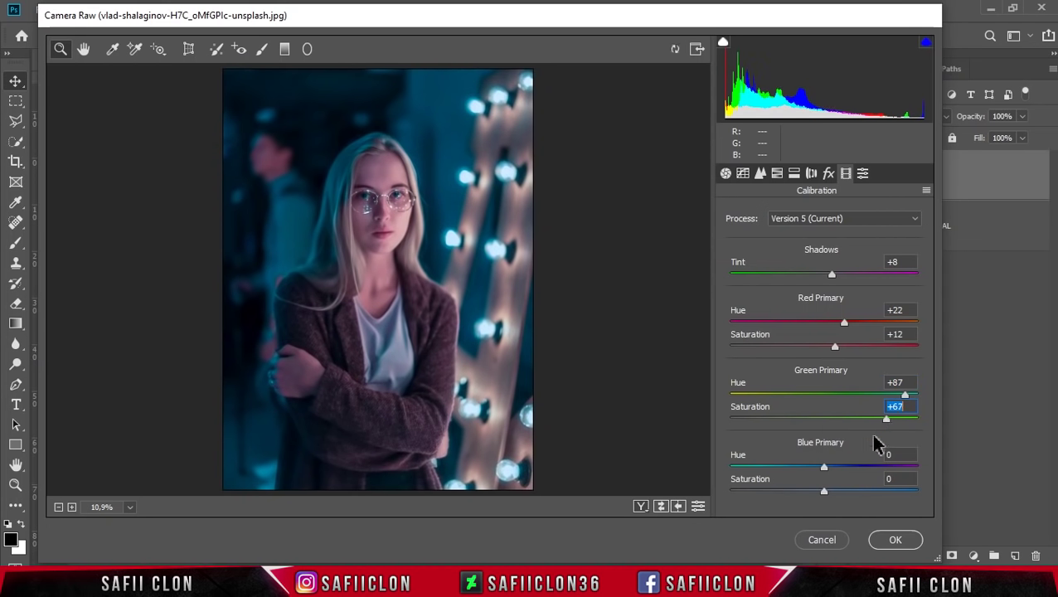
{"action": "left_click_drag", "start_coordinate": [824, 467], "coordinate": [856, 471]}
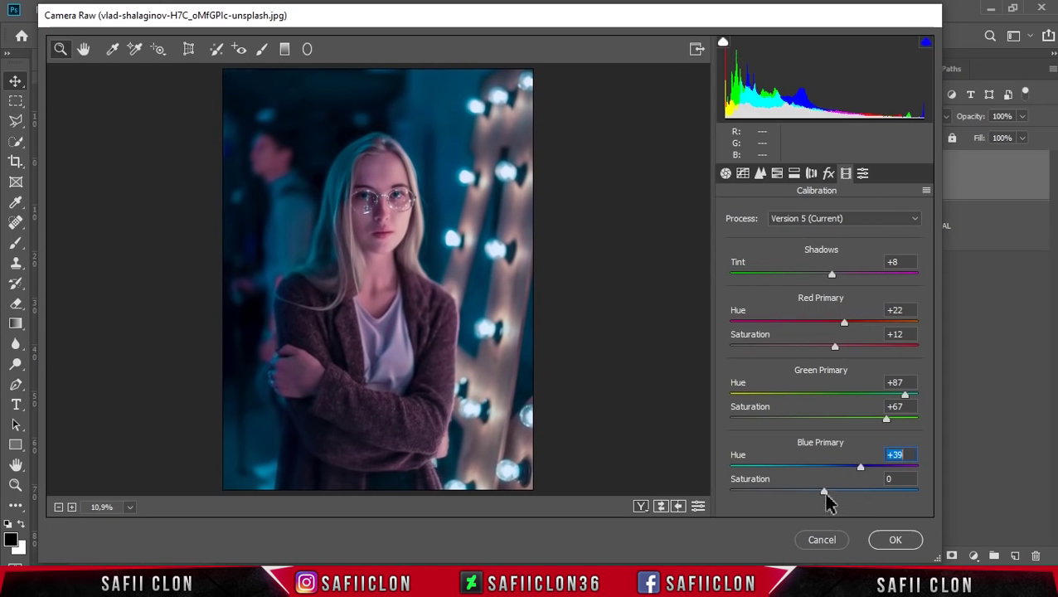
{"action": "left_click_drag", "start_coordinate": [823, 491], "coordinate": [800, 500]}
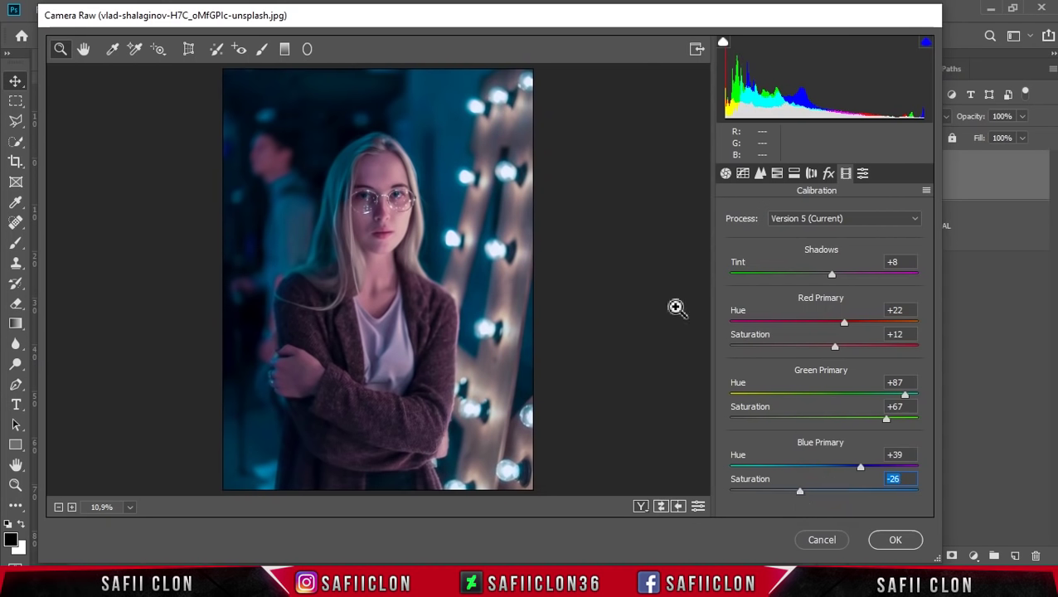
Draw a Radial Filter oval fitted over the woman's face and head.
{"action": "left_click", "coordinate": [307, 49]}
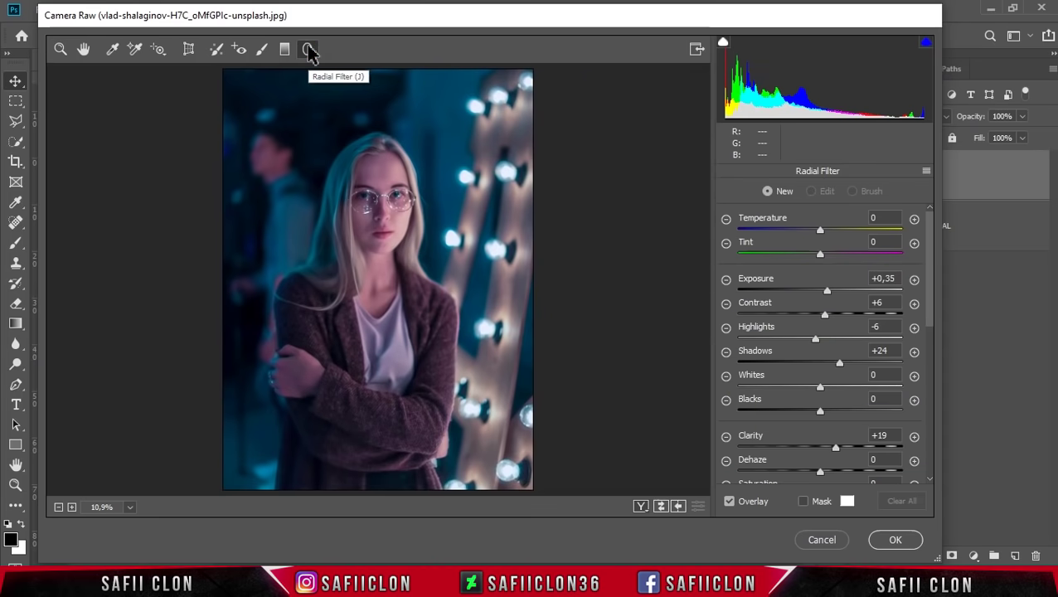
{"action": "left_click_drag", "start_coordinate": [373, 157], "coordinate": [410, 221]}
{"action": "left_click_drag", "start_coordinate": [378, 161], "coordinate": [378, 197]}
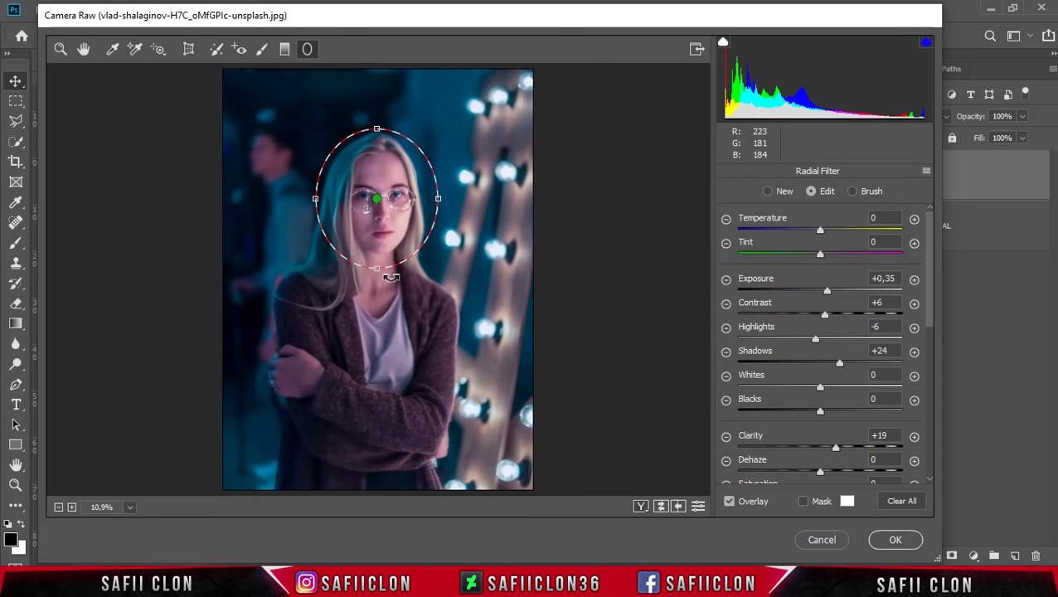
{"action": "mouse_move", "coordinate": [374, 267]}
{"action": "left_mouse_down"}
{"action": "mouse_move", "coordinate": [375, 295]}
{"action": "mouse_move", "coordinate": [373, 285]}
{"action": "left_mouse_up"}
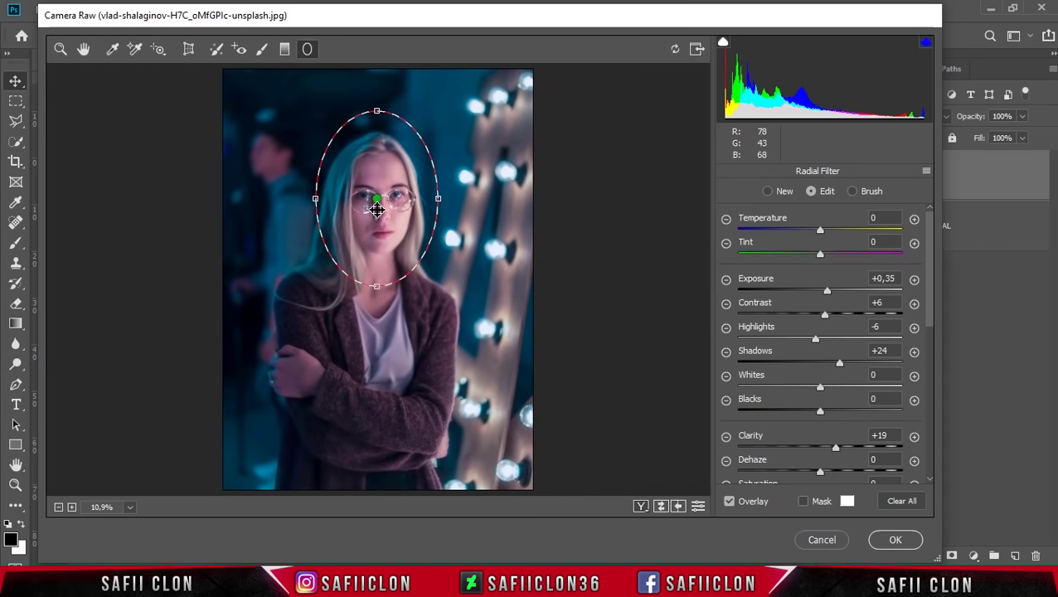
{"action": "mouse_move", "coordinate": [377, 202]}
{"action": "left_mouse_down"}
{"action": "mouse_move", "coordinate": [377, 211]}
{"action": "mouse_move", "coordinate": [448, 210]}
{"action": "left_mouse_up"}
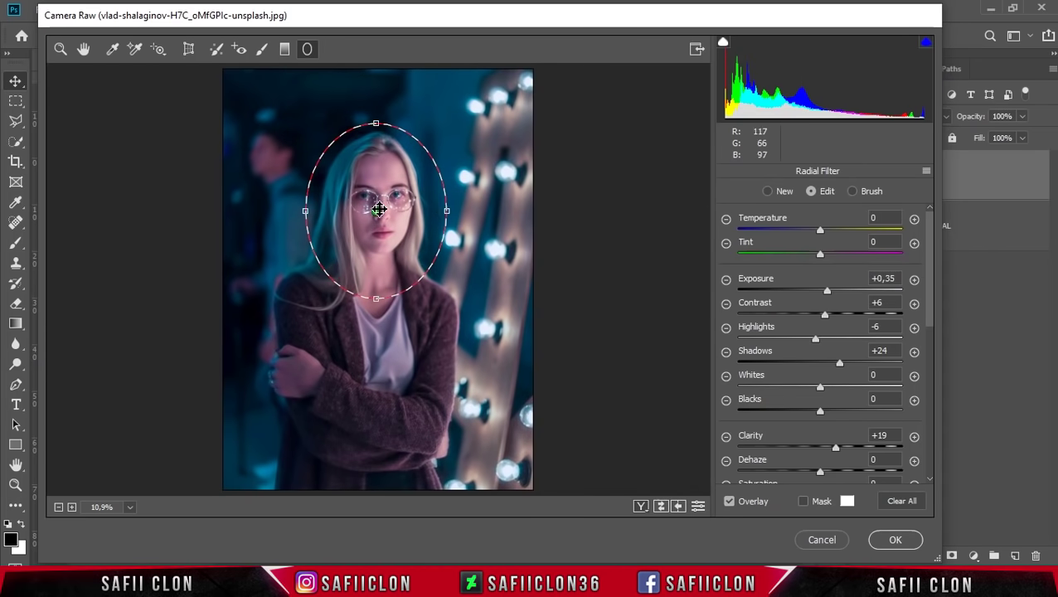
{"action": "left_click_drag", "start_coordinate": [378, 209], "coordinate": [378, 205]}
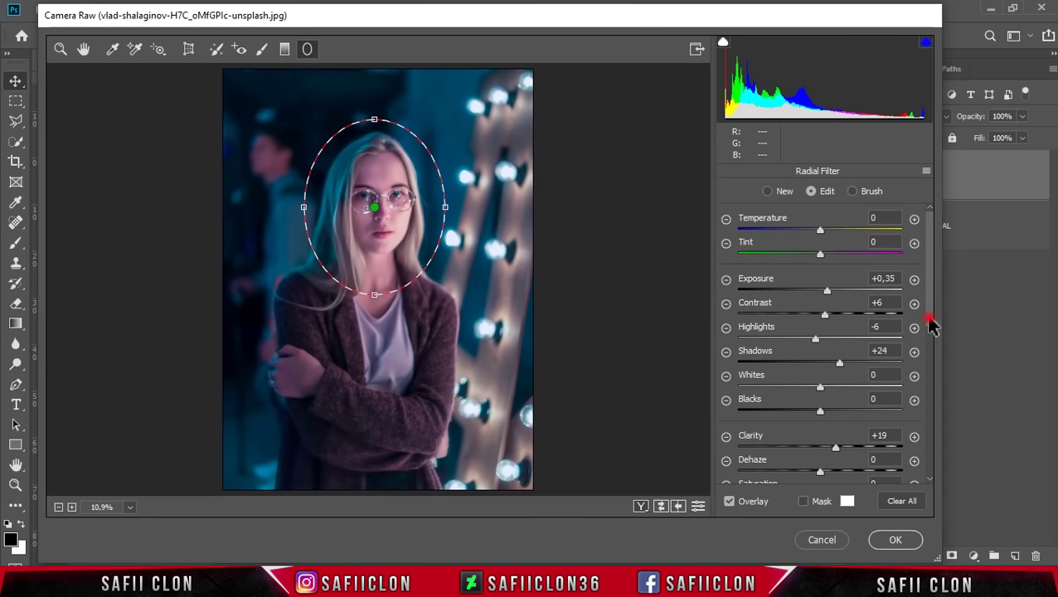
Keep the filter's Effect set to Inside and brighten the face's Exposure to +0,35.
{"action": "left_click_drag", "start_coordinate": [929, 325], "coordinate": [936, 468]}
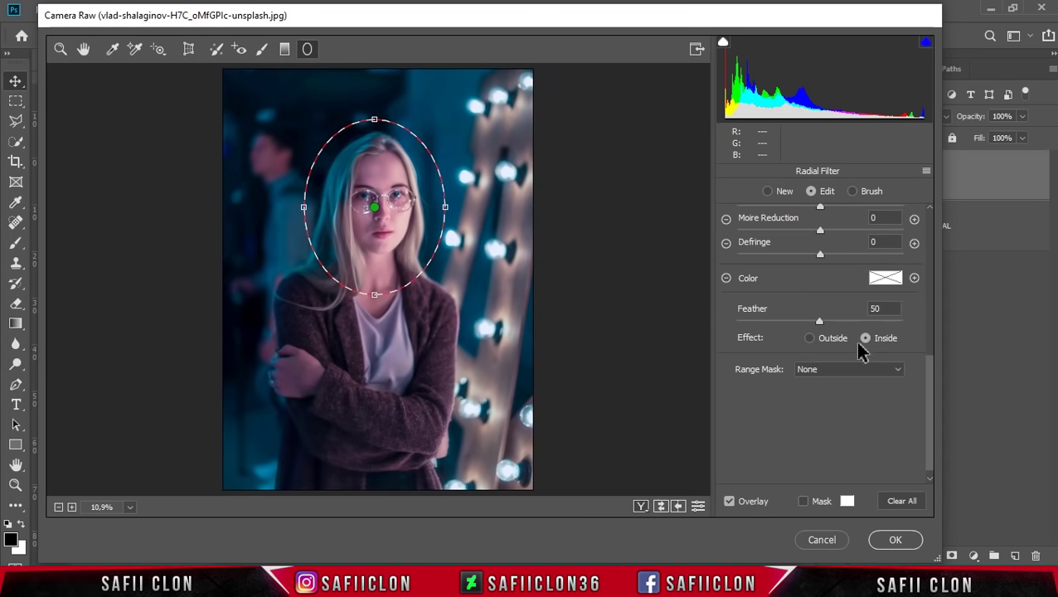
{"action": "left_click", "coordinate": [865, 340]}
{"action": "left_click_drag", "start_coordinate": [933, 401], "coordinate": [926, 296]}
{"action": "scroll", "coordinate": [932, 267], "scroll_direction": "up", "scroll_amount": 5}
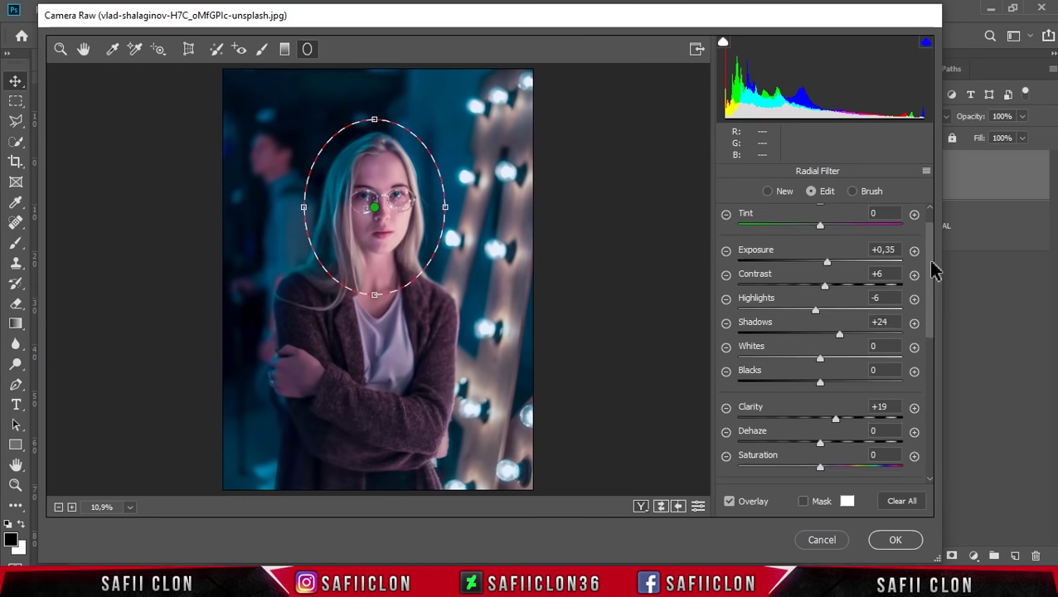
{"action": "scroll", "coordinate": [932, 266], "scroll_direction": "up", "scroll_amount": 1}
{"action": "left_click", "coordinate": [896, 279]}
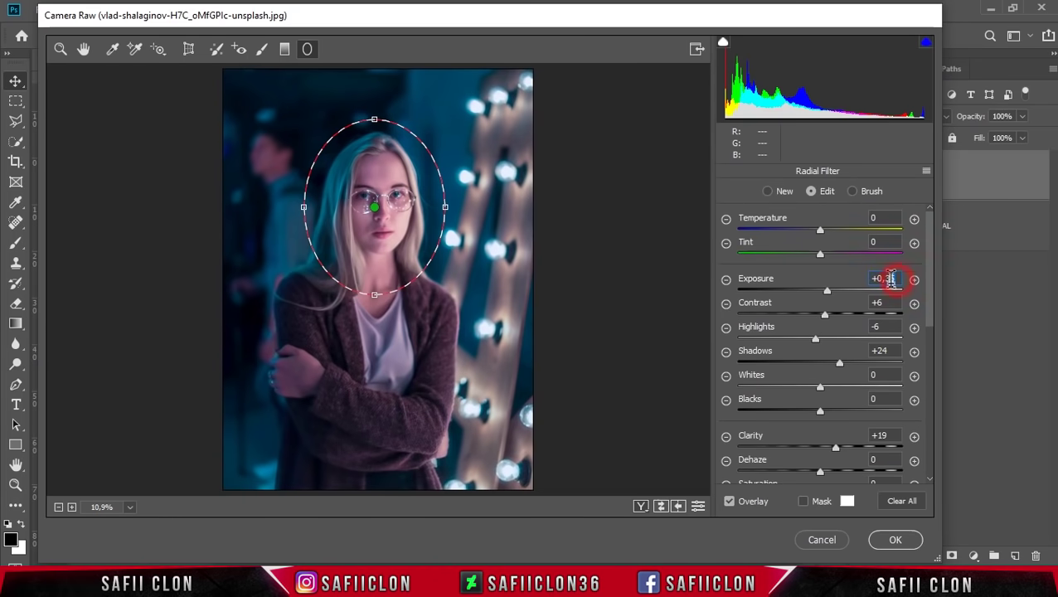
{"action": "left_click_drag", "start_coordinate": [829, 291], "coordinate": [830, 291]}
Lift the face filter's Shadows to +38.
{"action": "left_click", "coordinate": [879, 303]}
{"action": "left_click", "coordinate": [886, 328]}
{"action": "left_click", "coordinate": [886, 352]}
{"action": "left_click", "coordinate": [886, 377]}
{"action": "mouse_move", "coordinate": [838, 363]}
{"action": "left_mouse_down"}
{"action": "mouse_move", "coordinate": [829, 363]}
{"action": "mouse_move", "coordinate": [847, 362]}
{"action": "left_mouse_up"}
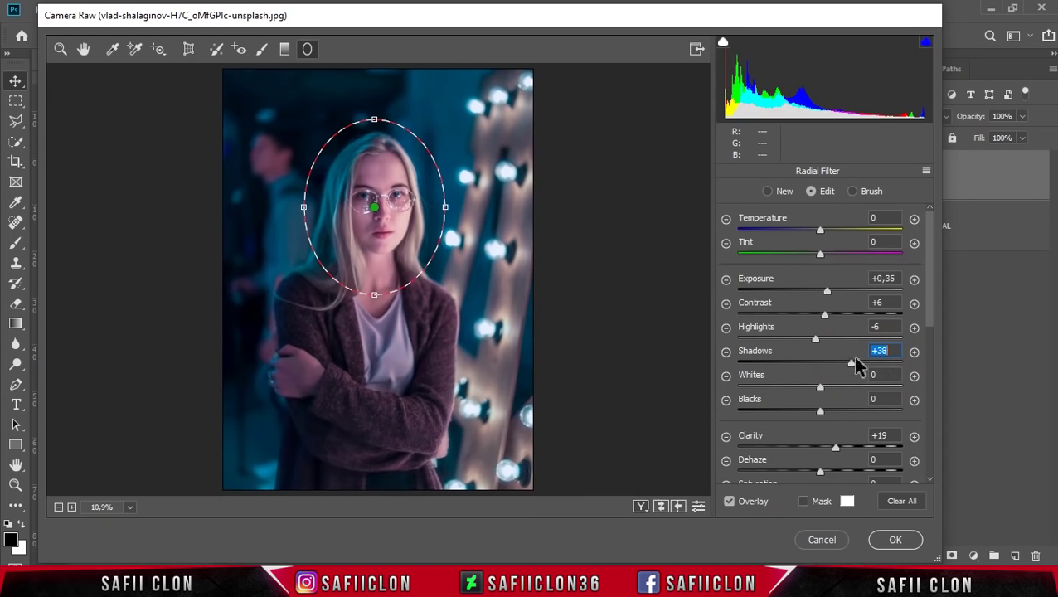
{"action": "left_click", "coordinate": [59, 49]}
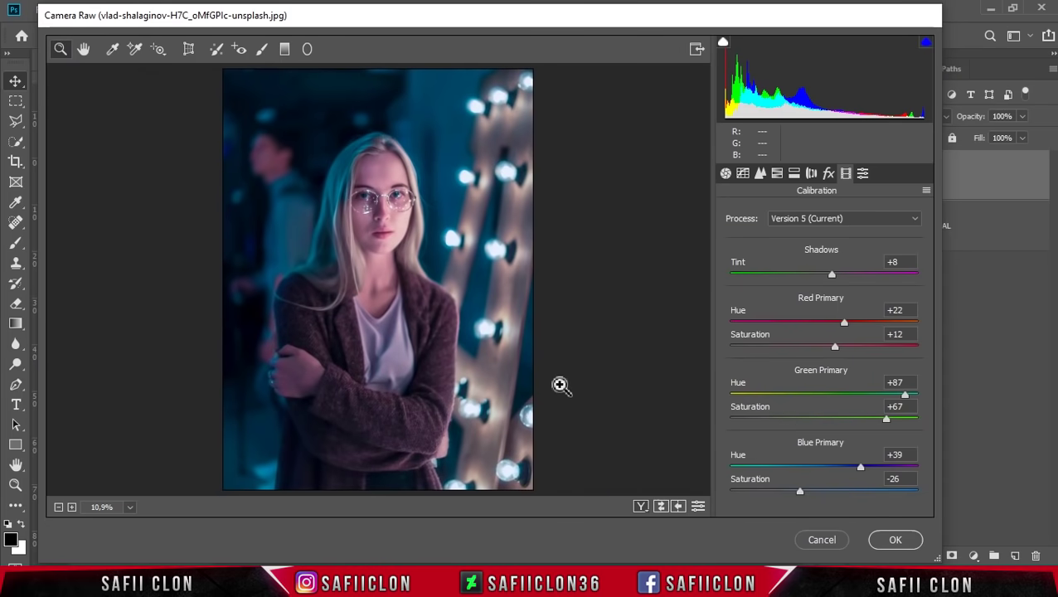
Cycle the Camera Raw Before/After layouts, then commit the grade with OK.
{"action": "left_click", "coordinate": [641, 507]}
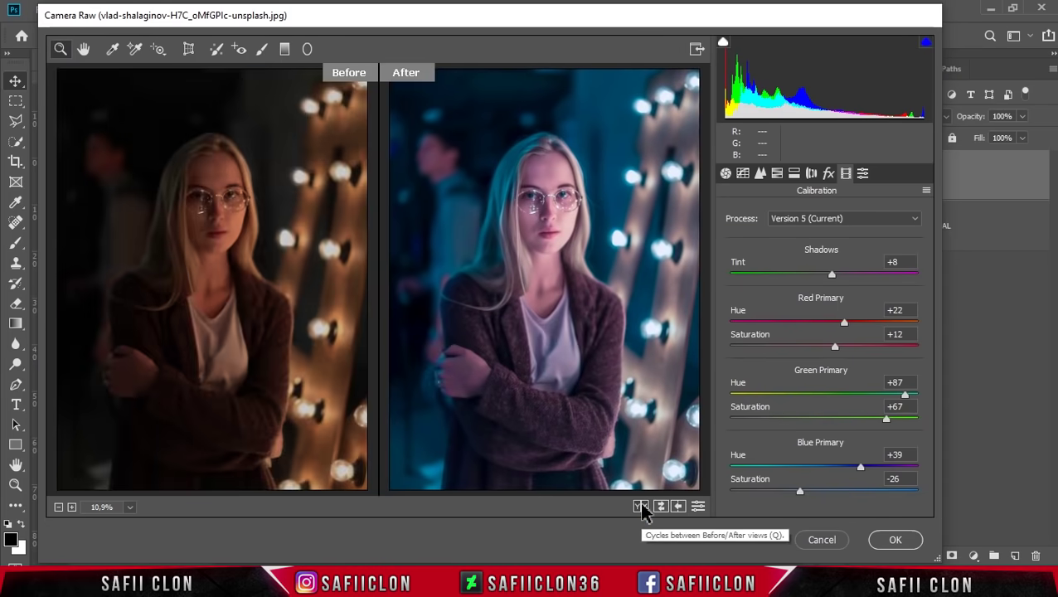
{"action": "left_click", "coordinate": [641, 507]}
{"action": "left_click", "coordinate": [641, 506]}
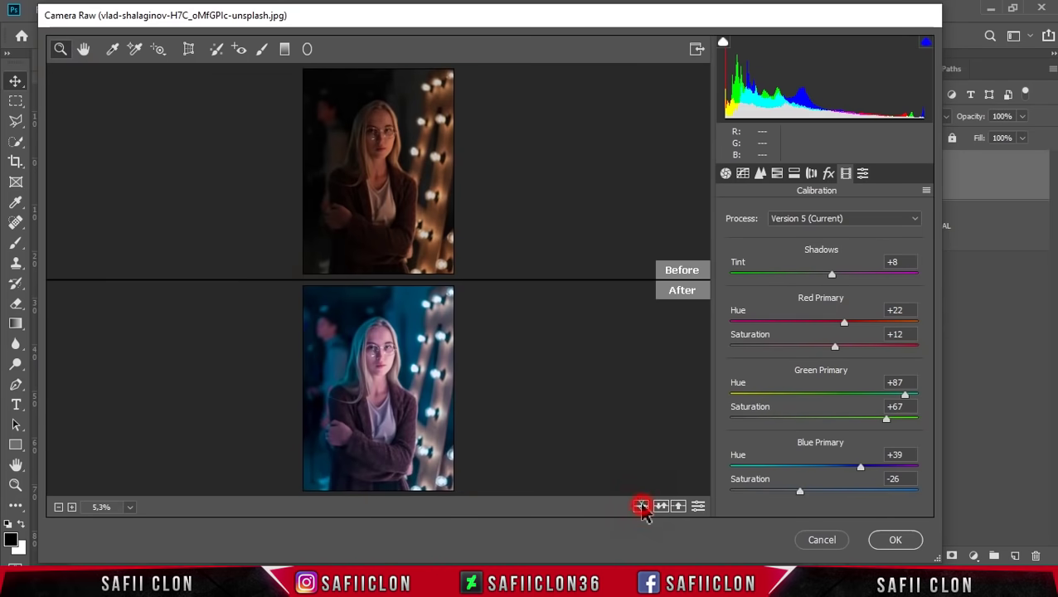
{"action": "left_click", "coordinate": [641, 507]}
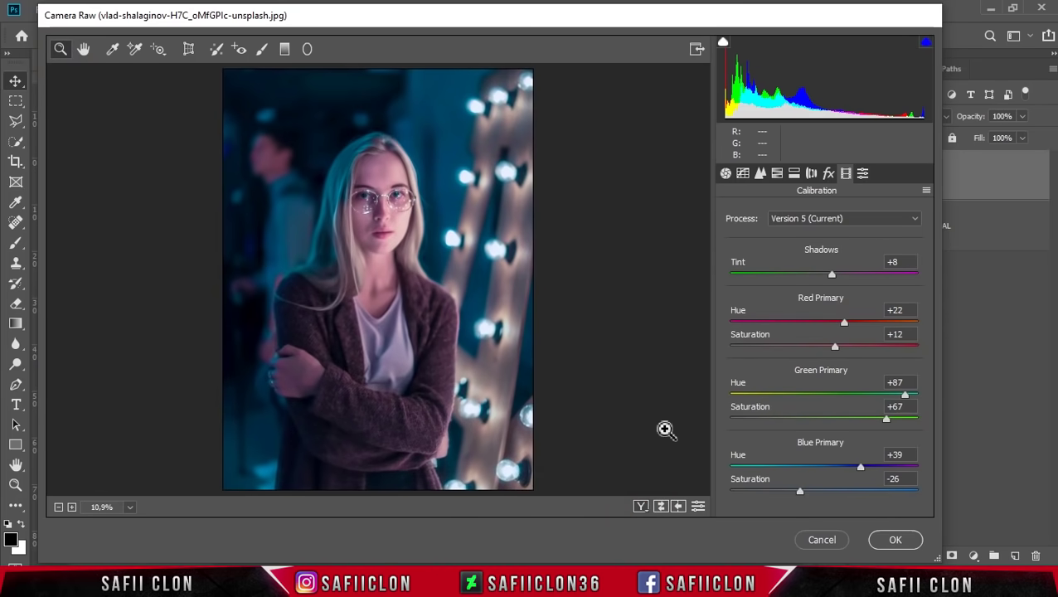
{"action": "left_click", "coordinate": [882, 543]}
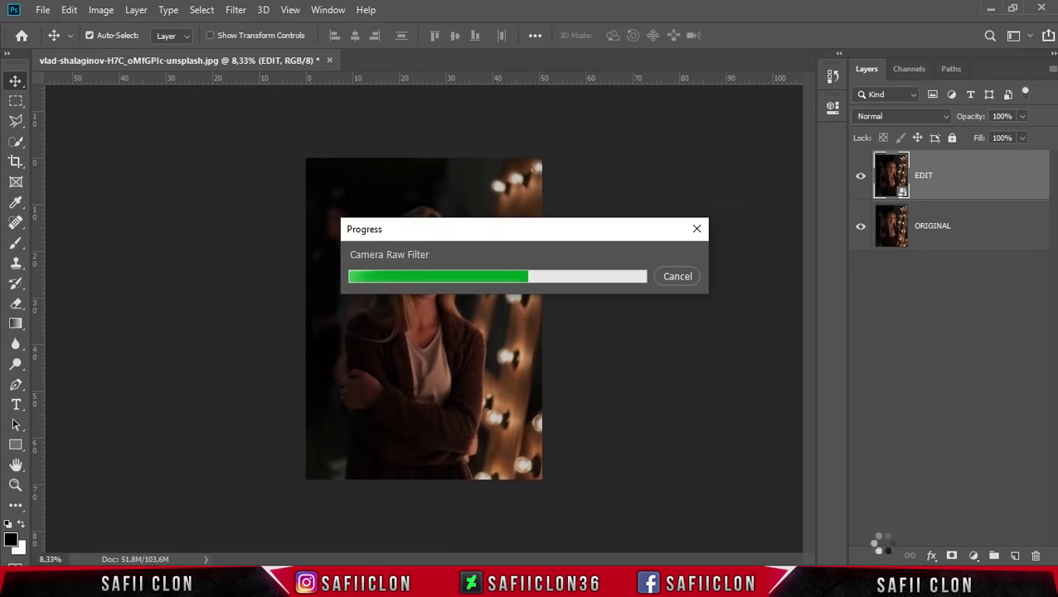
Zoom in and toggle the EDIT layer on and off to compare against ORIGINAL.
{"action": "key", "text": "ctrl+plus"}
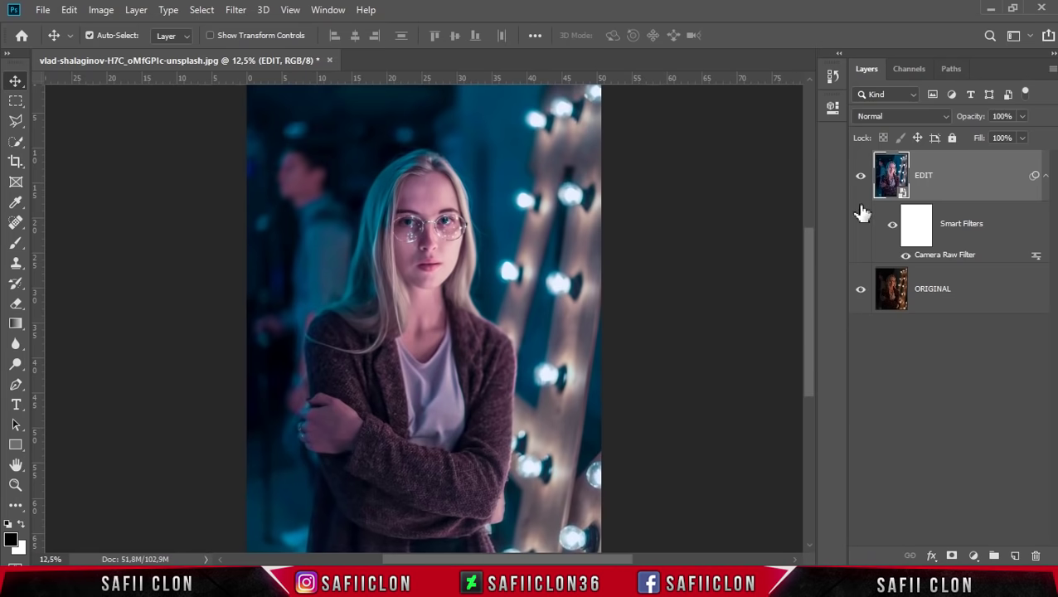
{"action": "left_click", "coordinate": [861, 177]}
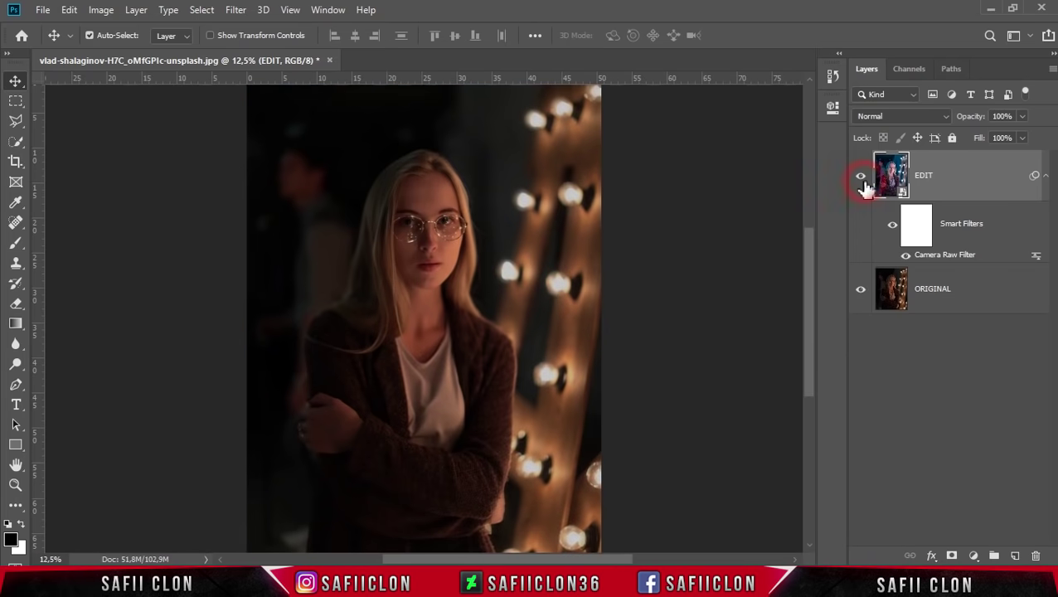
{"action": "left_click", "coordinate": [861, 177]}
{"action": "key", "text": "ctrl+plus"}
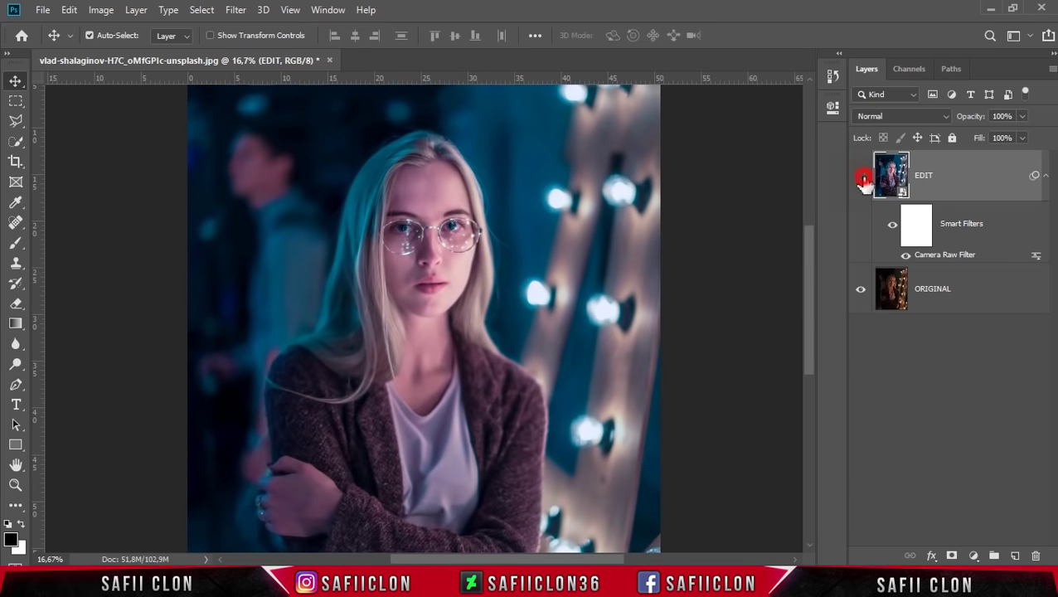
{"action": "left_click", "coordinate": [860, 176]}
{"action": "left_click", "coordinate": [861, 177]}
{"action": "left_click", "coordinate": [861, 176]}
{"action": "left_click", "coordinate": [861, 177]}
{"action": "left_click", "coordinate": [861, 176]}
{"action": "left_click", "coordinate": [860, 177]}
{"action": "key", "text": "ctrl+minus"}
{"action": "key", "text": "ctrl+minus"}
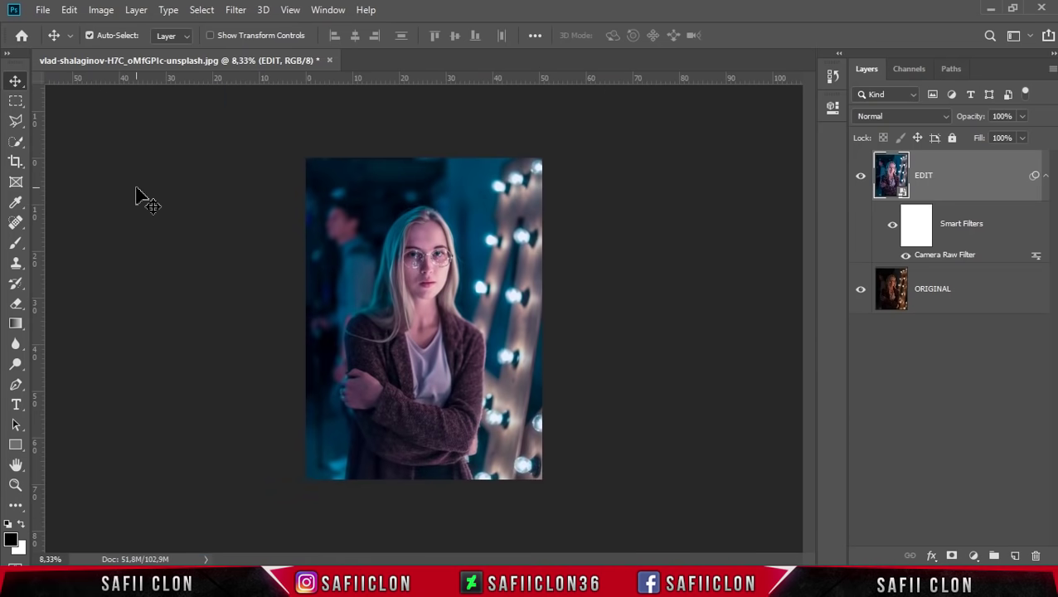
Open bruno-thethe-wsUIBpUK1A0-unsplash.jpg from D:\Edit and drag its image toward the portrait tab.
{"action": "left_click", "coordinate": [43, 10]}
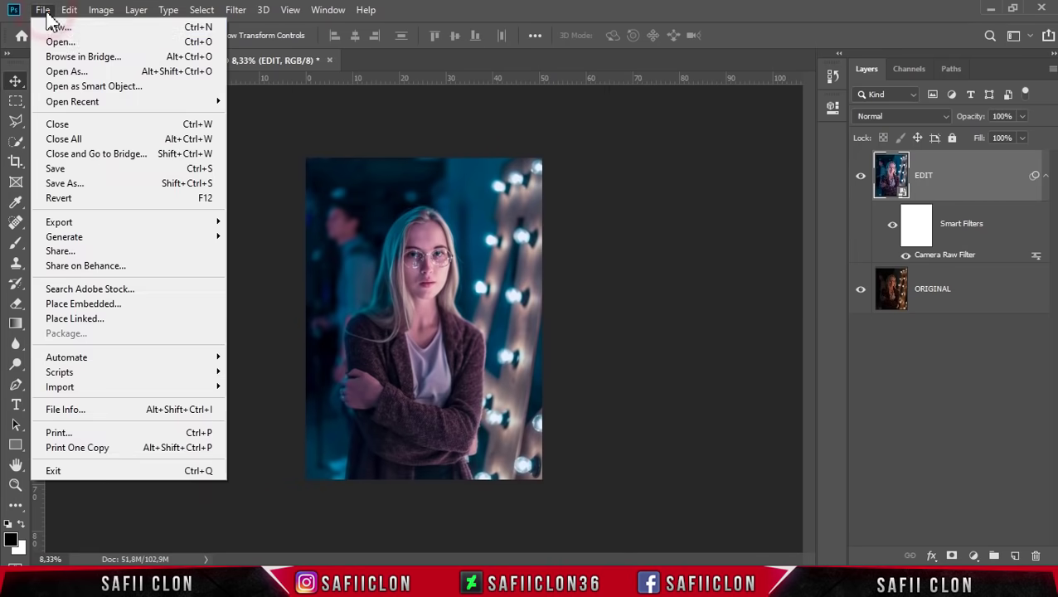
{"action": "left_click", "coordinate": [94, 43]}
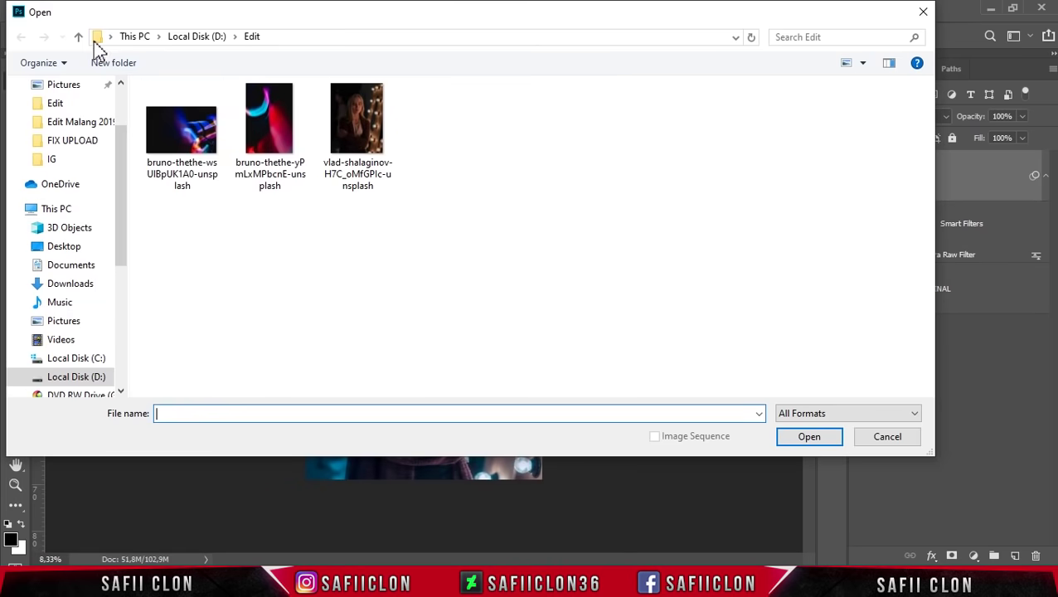
{"action": "left_click", "coordinate": [186, 159]}
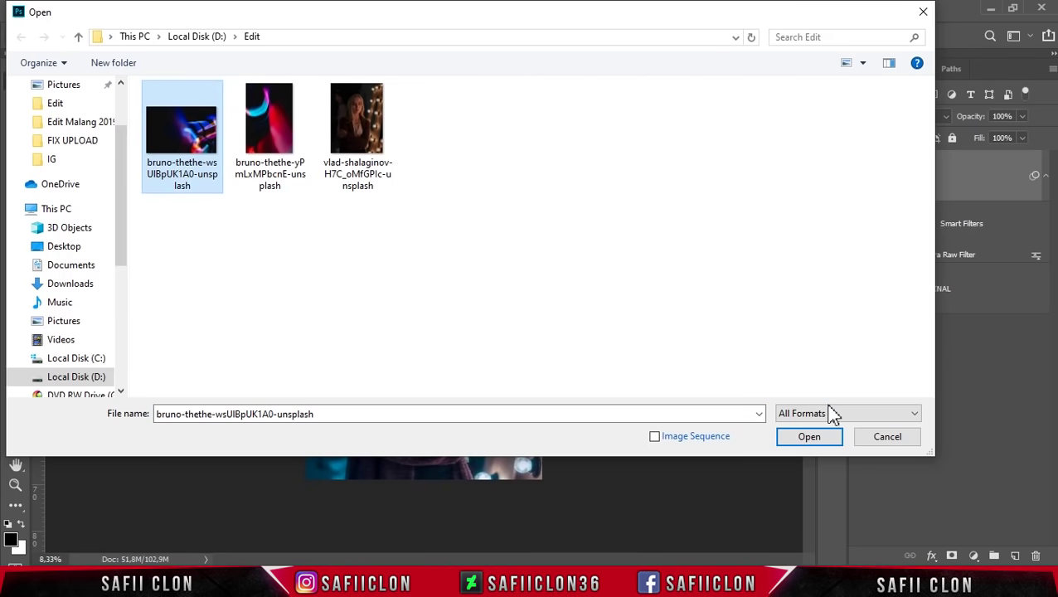
{"action": "left_click", "coordinate": [815, 439]}
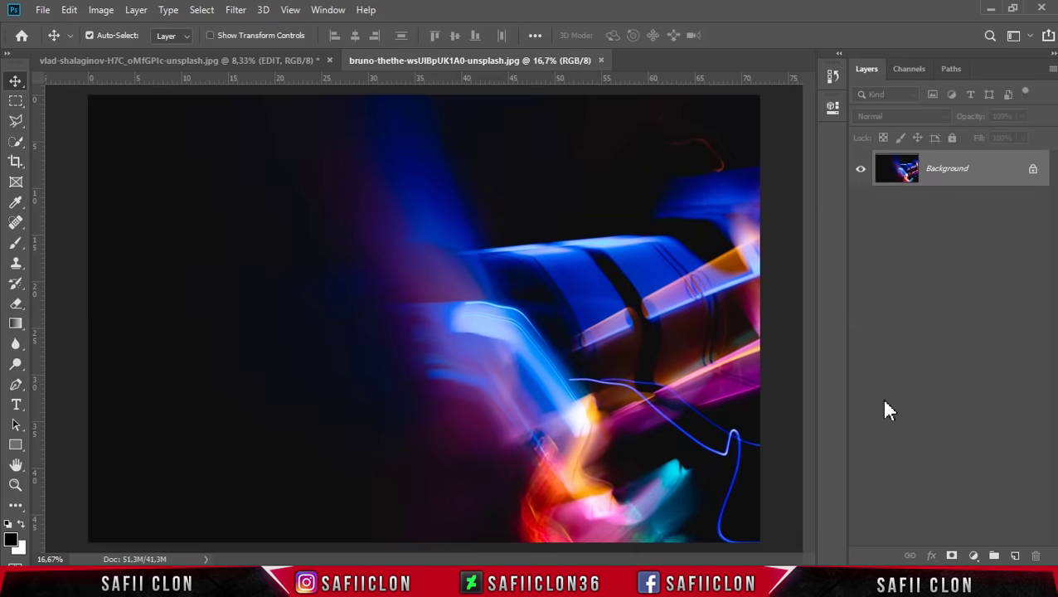
{"action": "left_click_drag", "start_coordinate": [994, 172], "coordinate": [207, 64]}
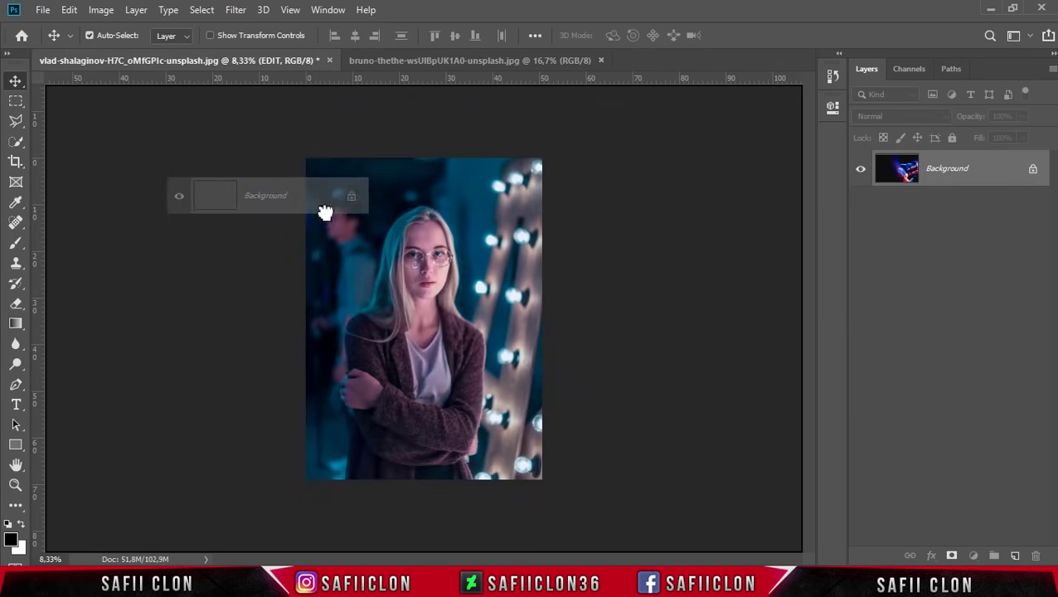
Drop the neon streaks into the portrait as Layer 1, shift them up-left, and set Screen blending.
{"action": "left_click_drag", "start_coordinate": [207, 65], "coordinate": [441, 300]}
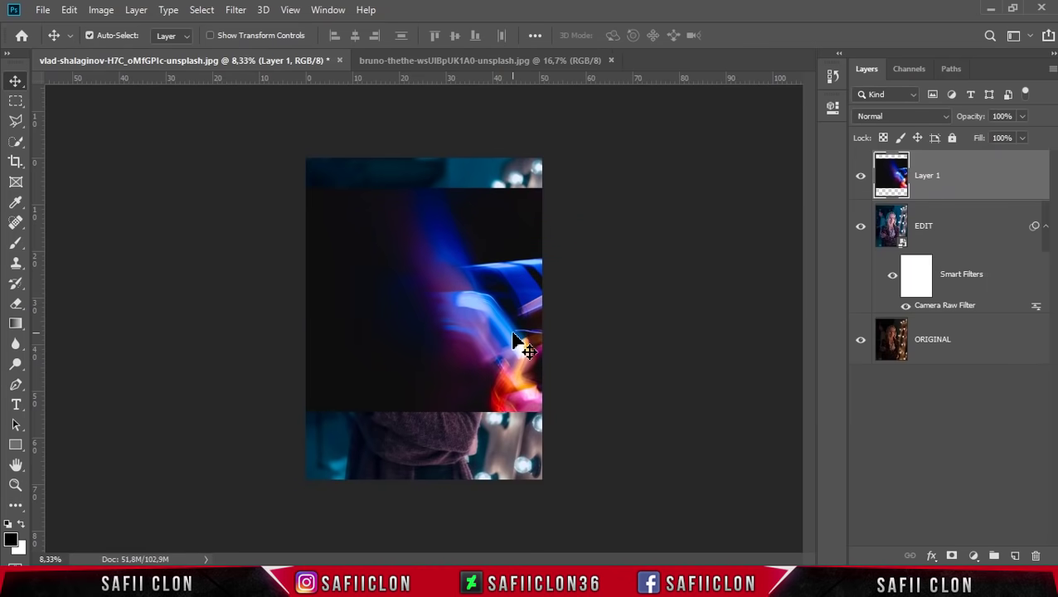
{"action": "key", "text": "ctrl+t"}
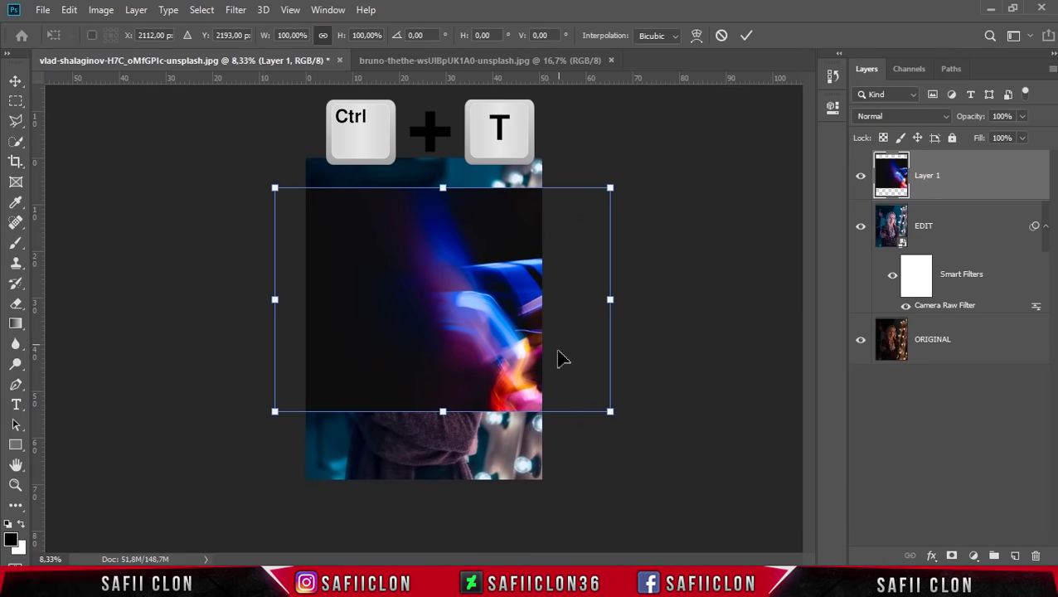
{"action": "left_click_drag", "start_coordinate": [543, 361], "coordinate": [448, 313]}
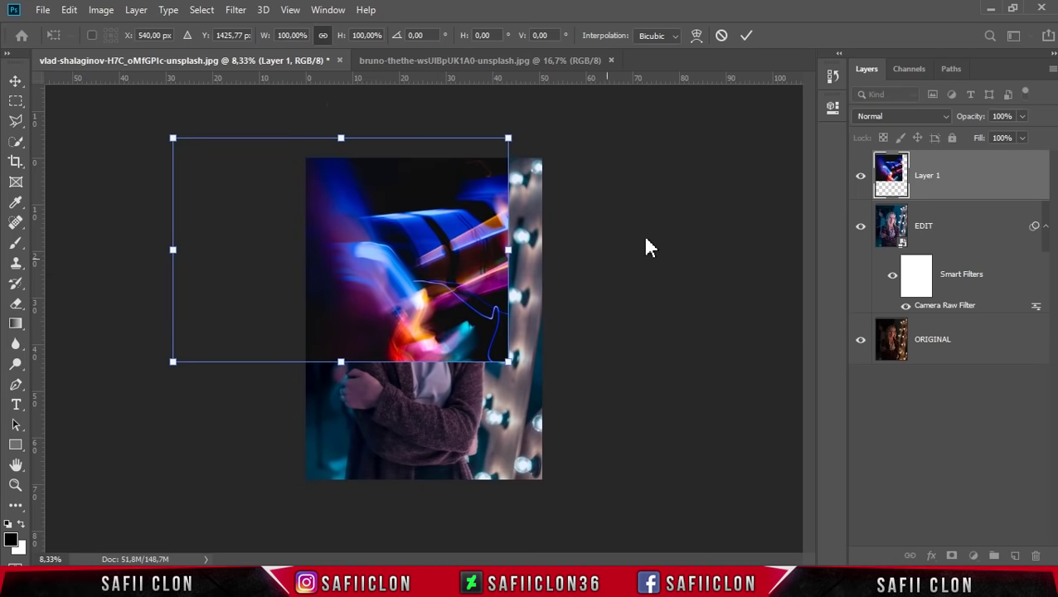
{"action": "left_click", "coordinate": [907, 117]}
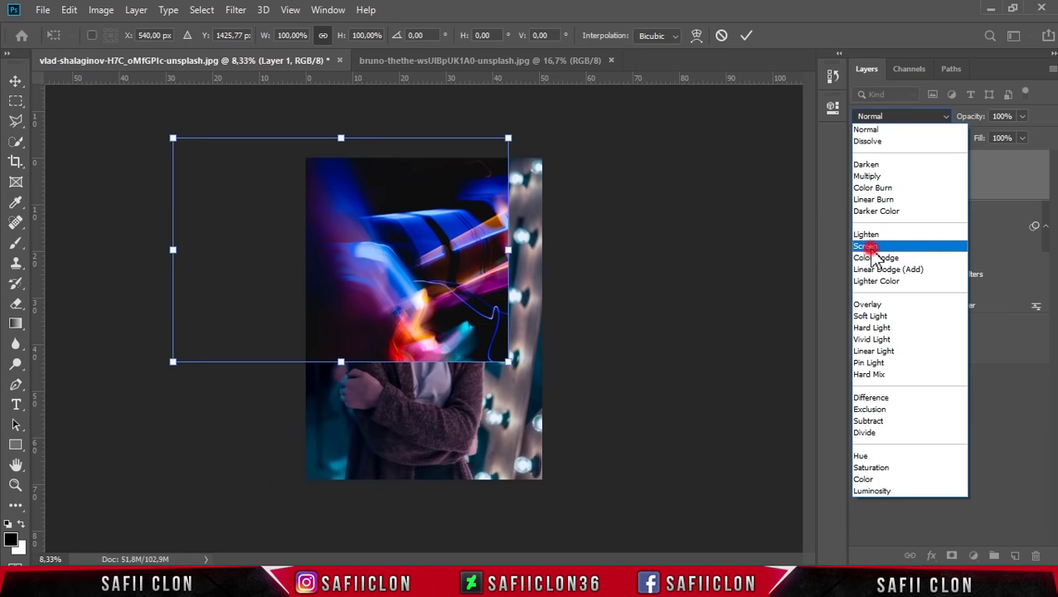
{"action": "left_click", "coordinate": [866, 247]}
Rotate and enlarge the streaks across the woman's upper body and commit the transform.
{"action": "left_click_drag", "start_coordinate": [554, 349], "coordinate": [393, 362]}
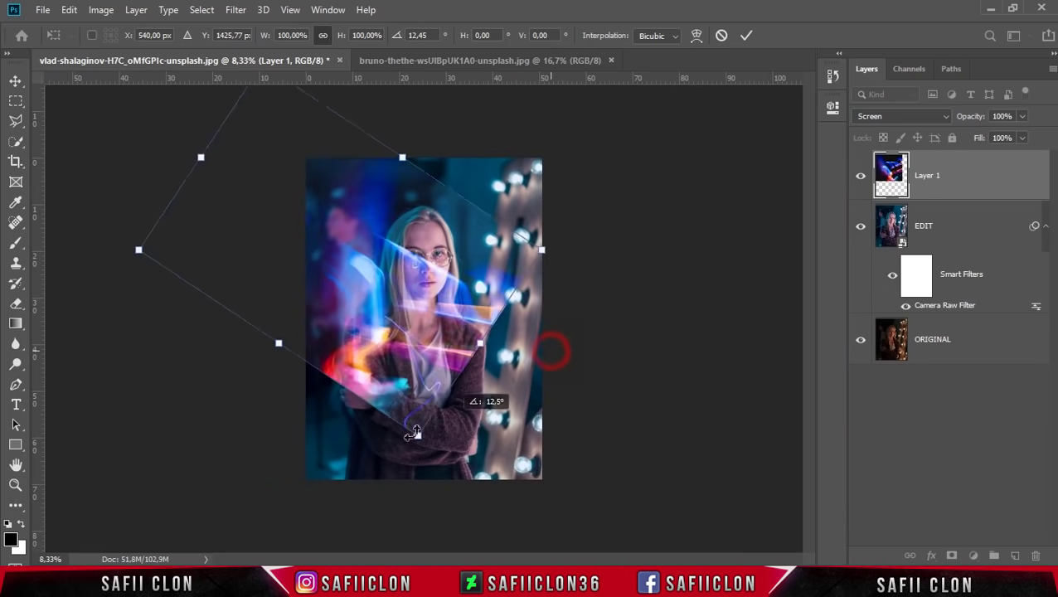
{"action": "left_click_drag", "start_coordinate": [431, 366], "coordinate": [436, 376]}
{"action": "left_click_drag", "start_coordinate": [515, 421], "coordinate": [539, 298]}
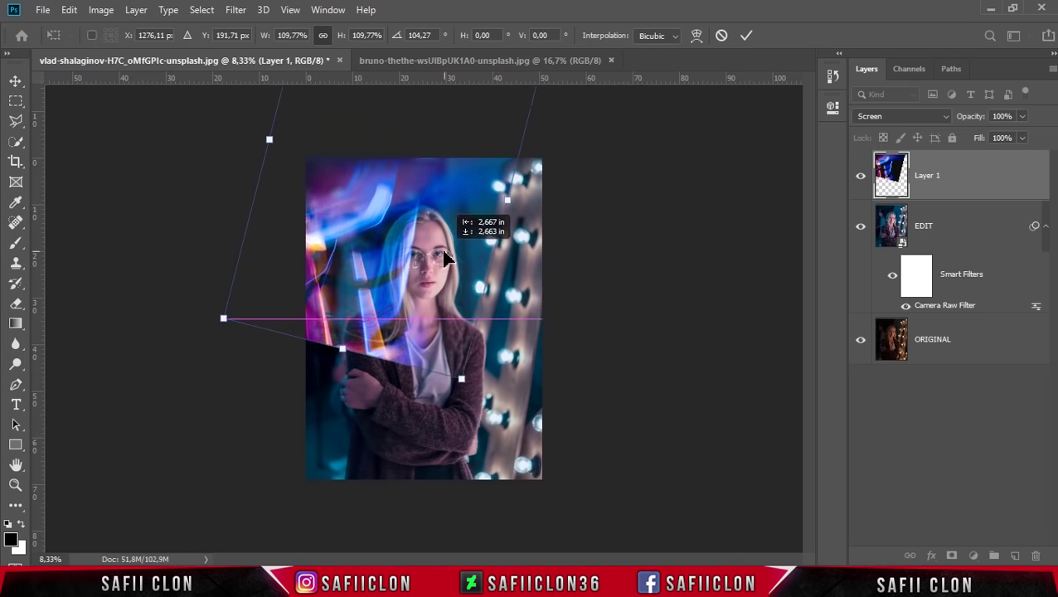
{"action": "left_click_drag", "start_coordinate": [447, 307], "coordinate": [447, 333]}
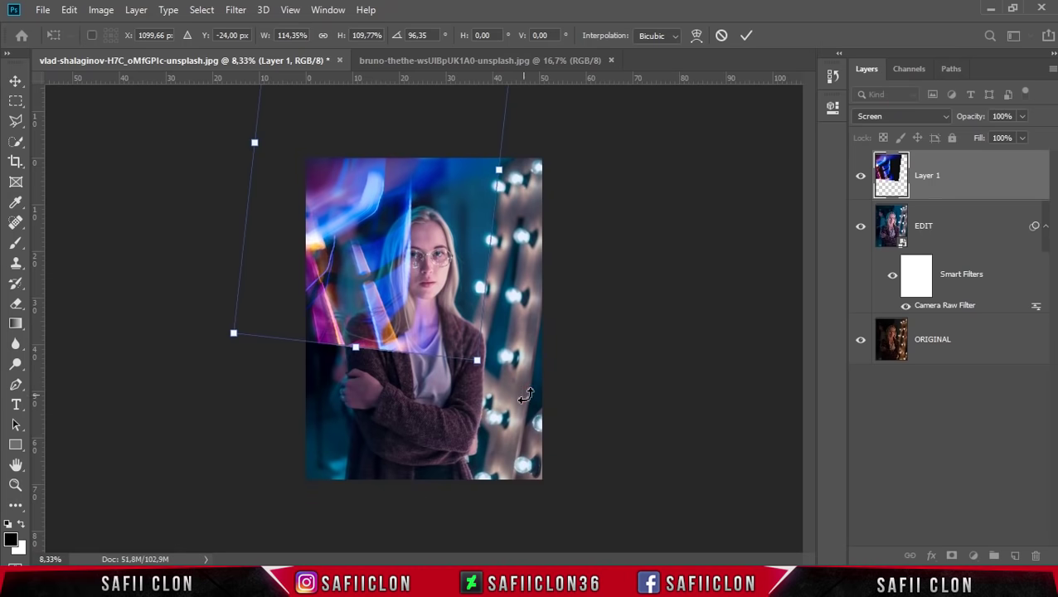
{"action": "left_click_drag", "start_coordinate": [355, 349], "coordinate": [354, 355]}
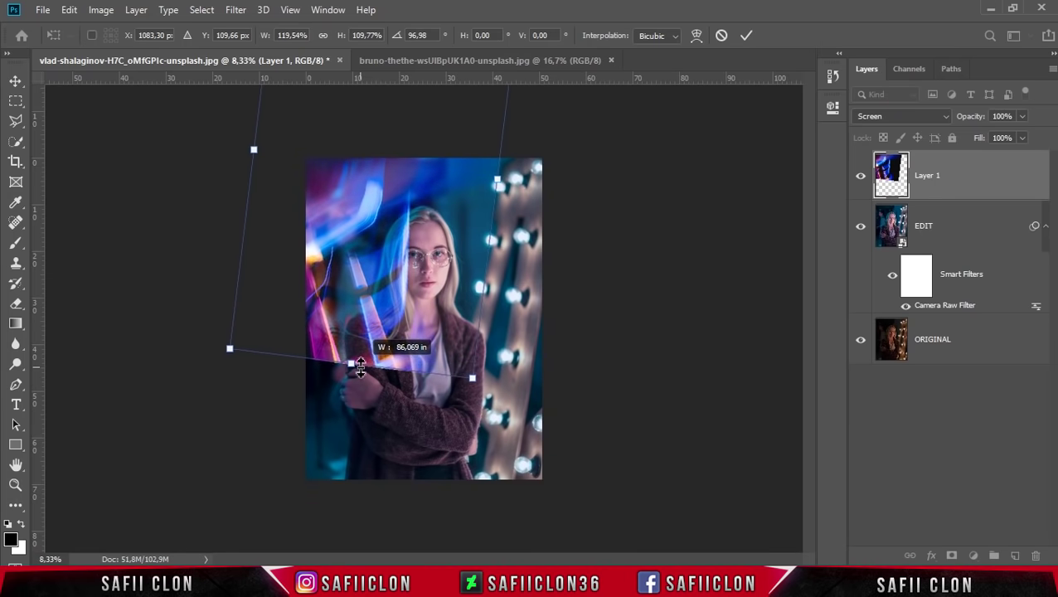
{"action": "left_click", "coordinate": [747, 37]}
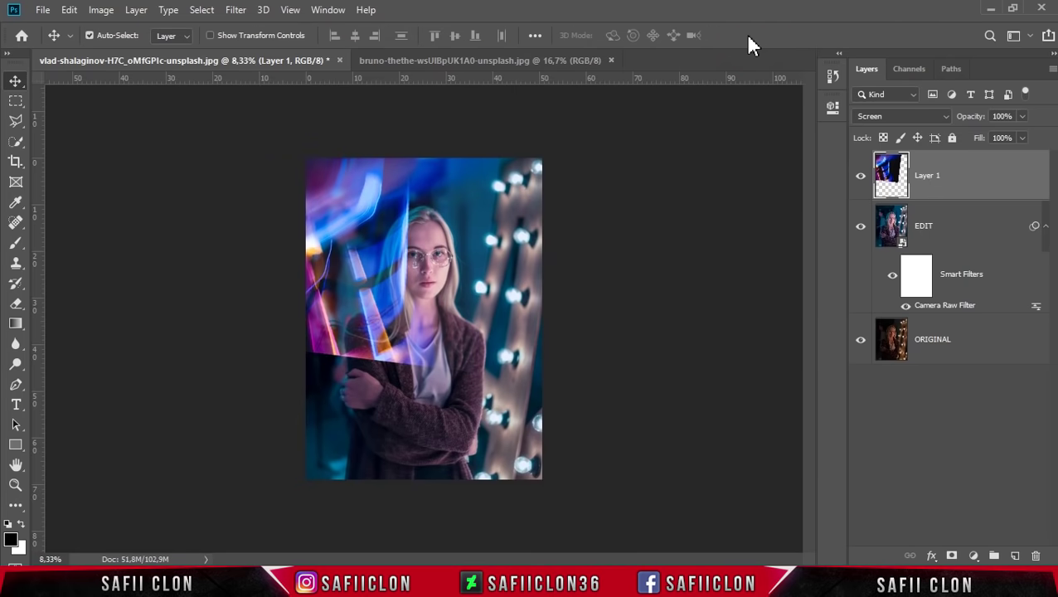
{"action": "left_click", "coordinate": [962, 172]}
Add a layer mask to Layer 1 and choose the Brush tool with the Soft Round preset.
{"action": "left_click", "coordinate": [952, 556]}
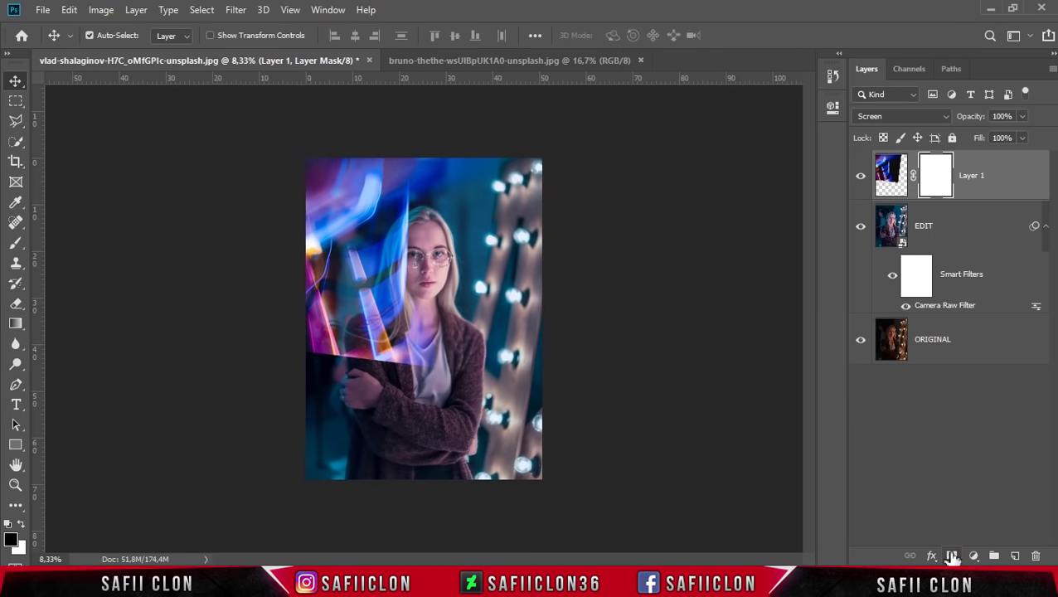
{"action": "left_click", "coordinate": [936, 178]}
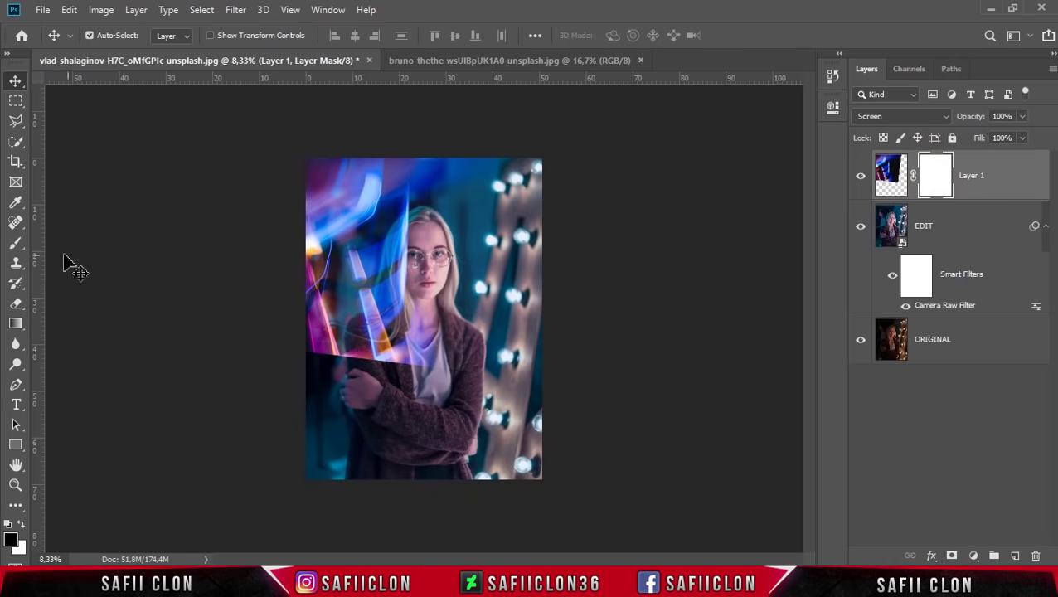
{"action": "left_click", "coordinate": [17, 246]}
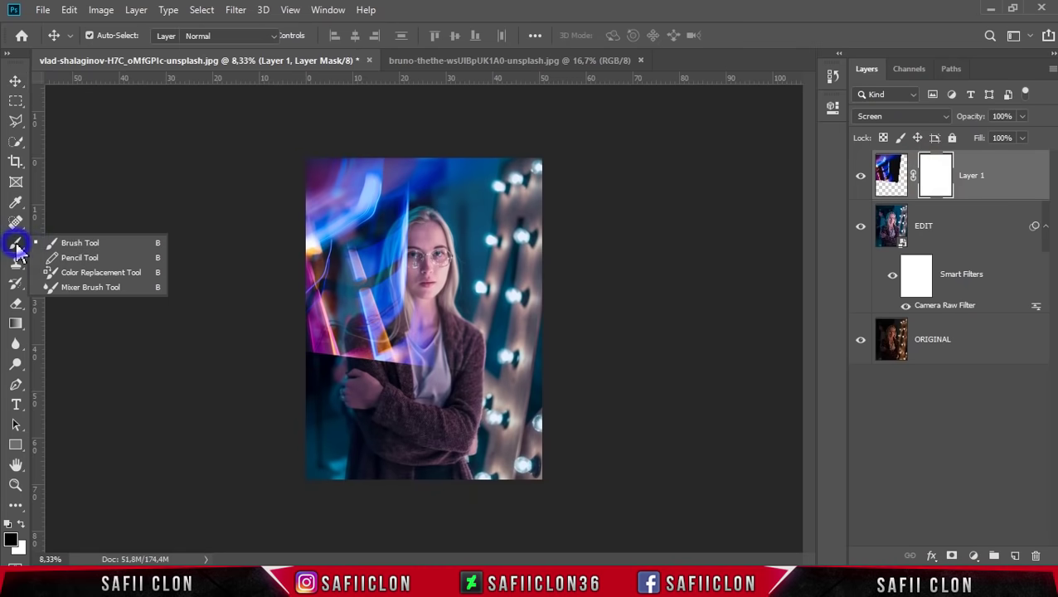
{"action": "left_click", "coordinate": [87, 245]}
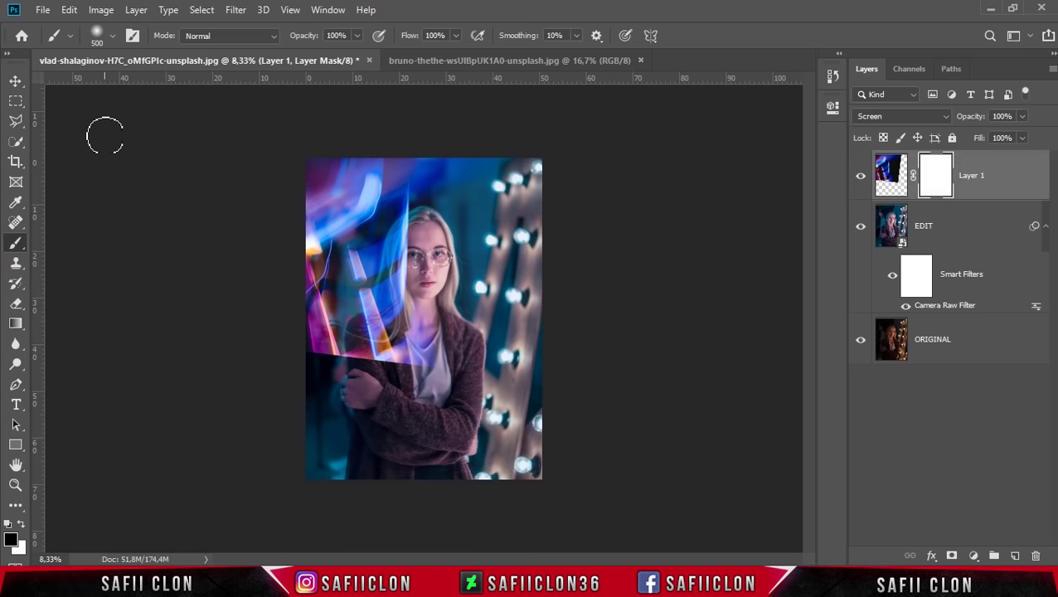
{"action": "left_click", "coordinate": [117, 35]}
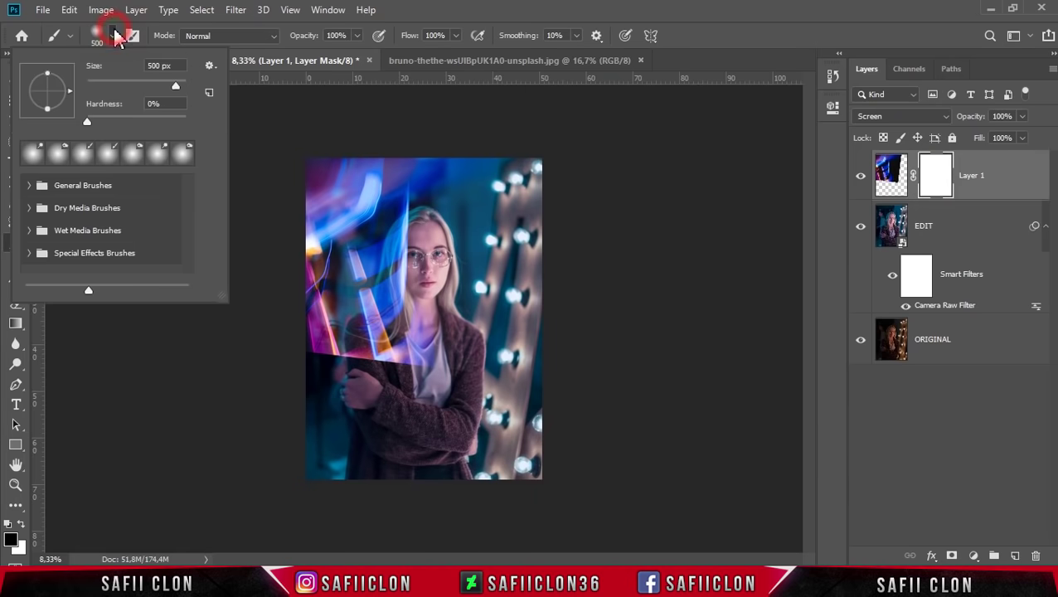
{"action": "left_click", "coordinate": [31, 186]}
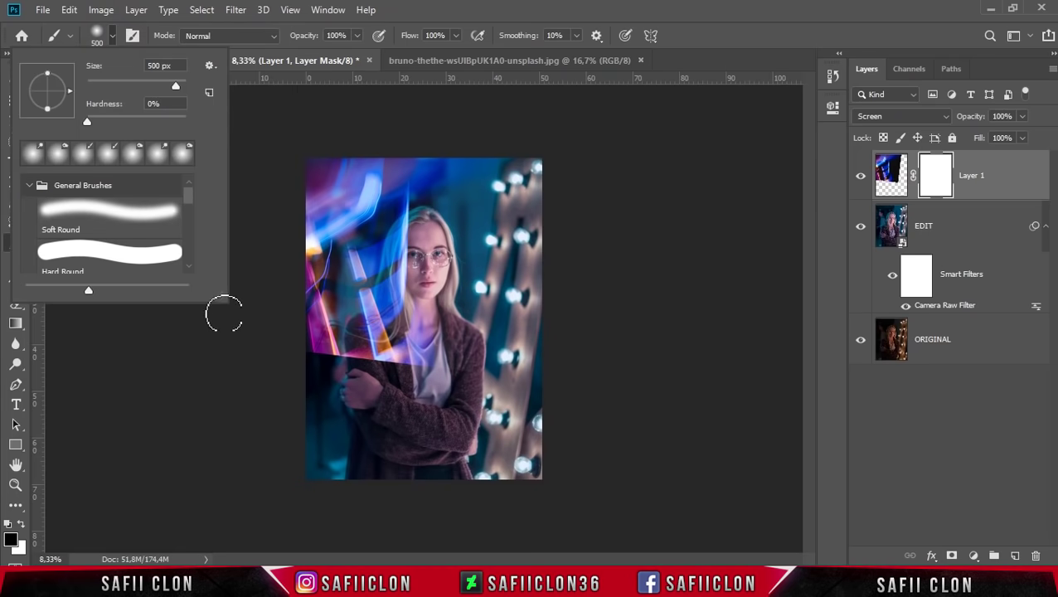
{"action": "left_click_drag", "start_coordinate": [221, 302], "coordinate": [339, 442]}
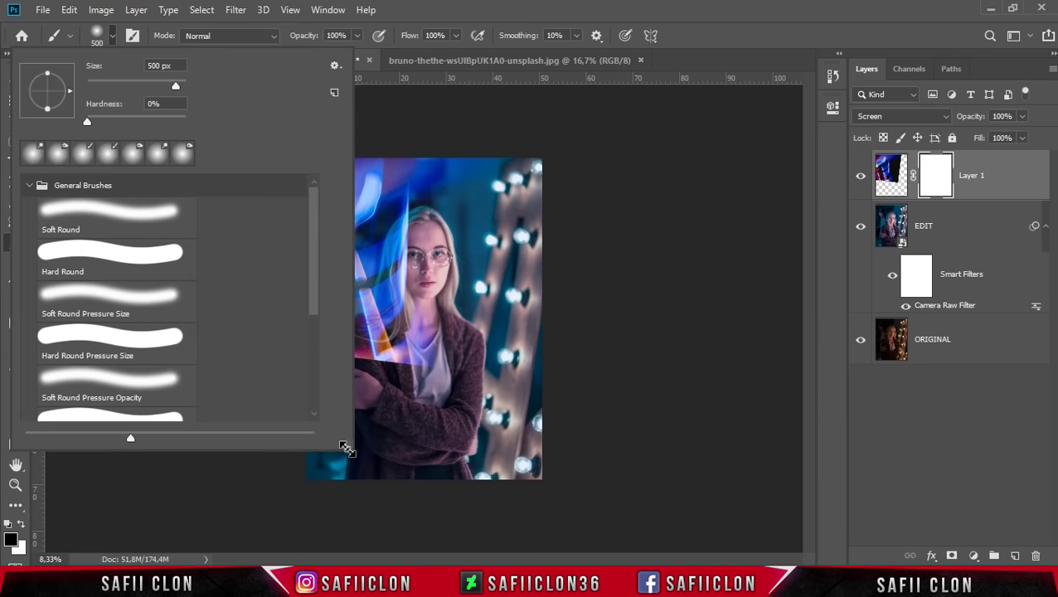
{"action": "left_click", "coordinate": [111, 215]}
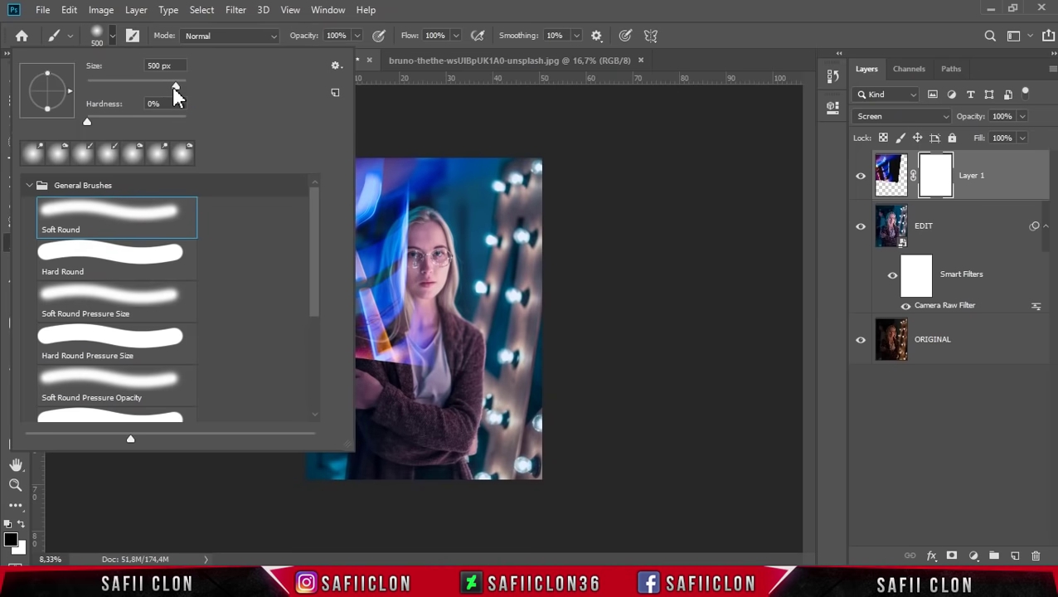
Paint black at 100% opacity with a 500–800 px brush to hide streaks over the woman.
{"action": "left_click_drag", "start_coordinate": [156, 82], "coordinate": [151, 81]}
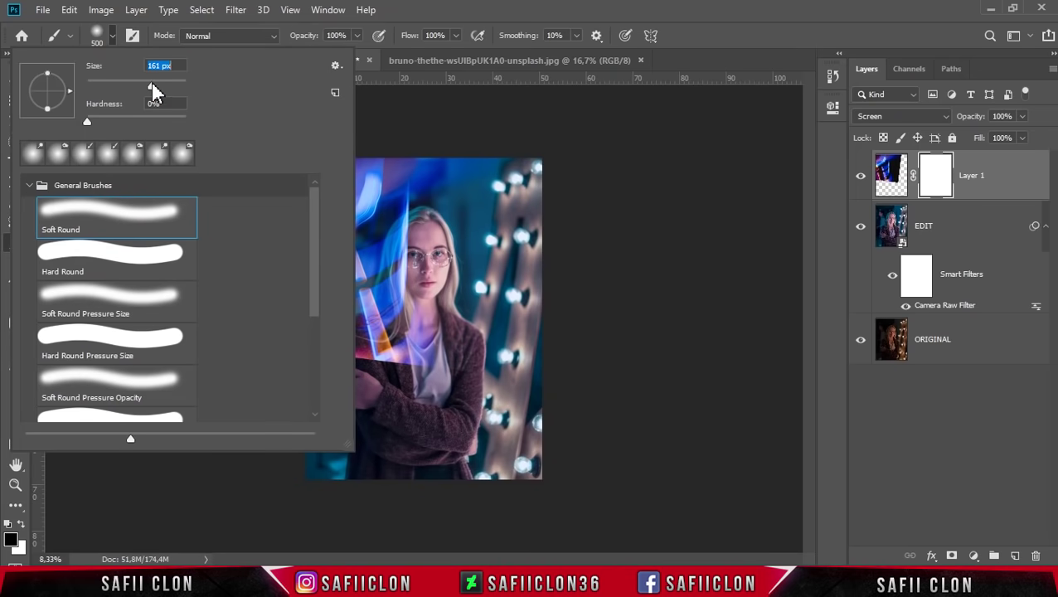
{"action": "left_click", "coordinate": [112, 35]}
{"action": "left_click", "coordinate": [357, 36]}
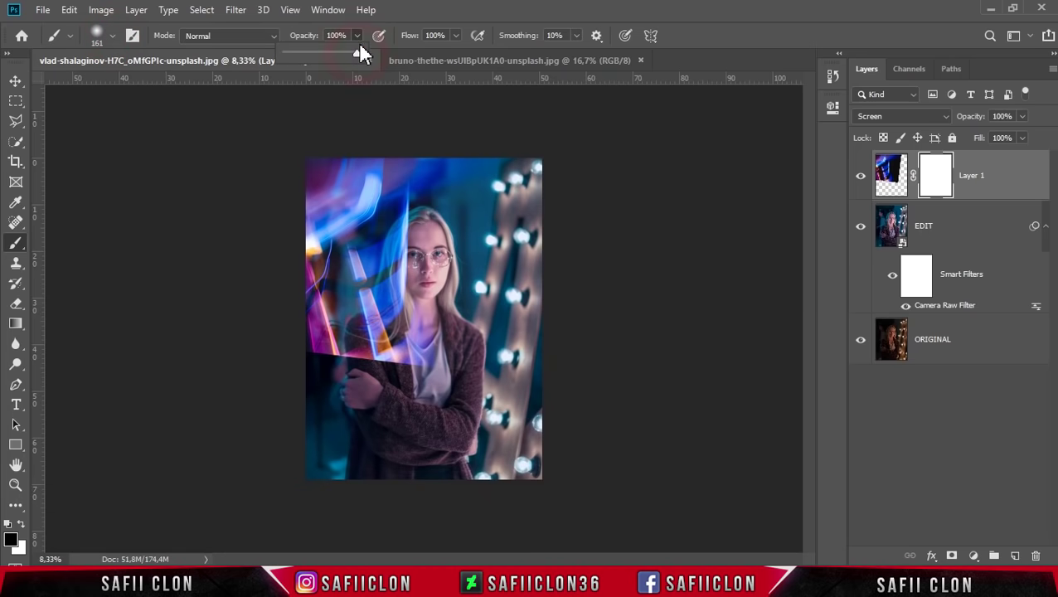
{"action": "left_click", "coordinate": [356, 38]}
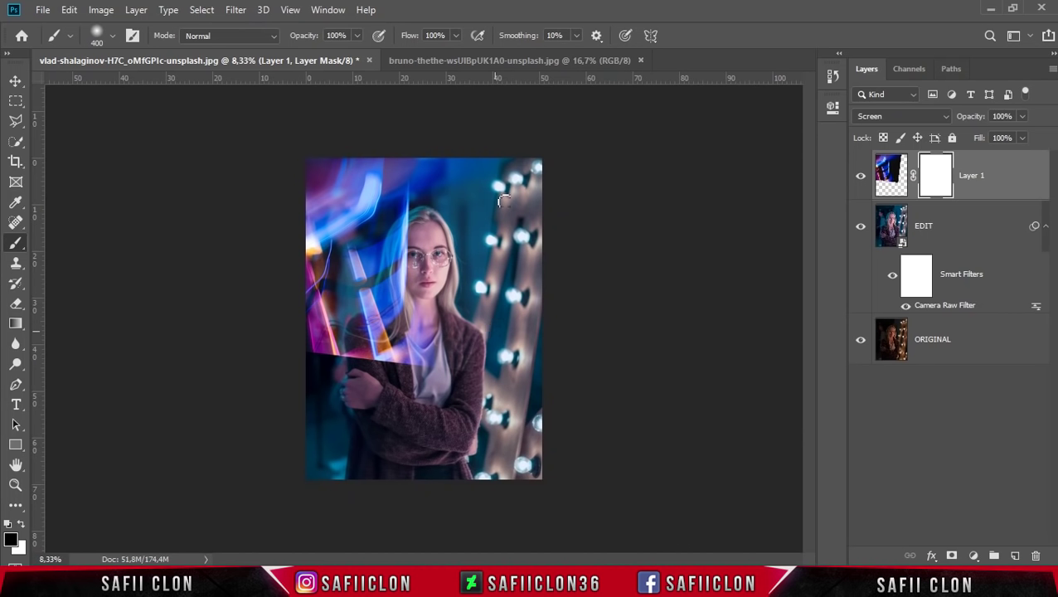
{"action": "key", "text": "bracketright"}
{"action": "mouse_move", "coordinate": [479, 352]}
{"action": "left_mouse_down"}
{"action": "mouse_move", "coordinate": [424, 385]}
{"action": "mouse_move", "coordinate": [351, 371]}
{"action": "mouse_move", "coordinate": [378, 354]}
{"action": "mouse_move", "coordinate": [390, 259]}
{"action": "mouse_move", "coordinate": [366, 255]}
{"action": "mouse_move", "coordinate": [475, 266]}
{"action": "mouse_move", "coordinate": [507, 212]}
{"action": "mouse_move", "coordinate": [402, 249]}
{"action": "mouse_move", "coordinate": [419, 218]}
{"action": "mouse_move", "coordinate": [378, 300]}
{"action": "mouse_move", "coordinate": [378, 366]}
{"action": "mouse_move", "coordinate": [366, 373]}
{"action": "mouse_move", "coordinate": [448, 326]}
{"action": "mouse_move", "coordinate": [312, 309]}
{"action": "left_mouse_up"}
{"action": "key", "text": "bracketright"}
{"action": "key", "text": "bracketright"}
{"action": "key", "text": "bracketright"}
{"action": "key", "text": "bracketleft"}
{"action": "key", "text": "bracketleft"}
{"action": "key", "text": "bracketleft"}
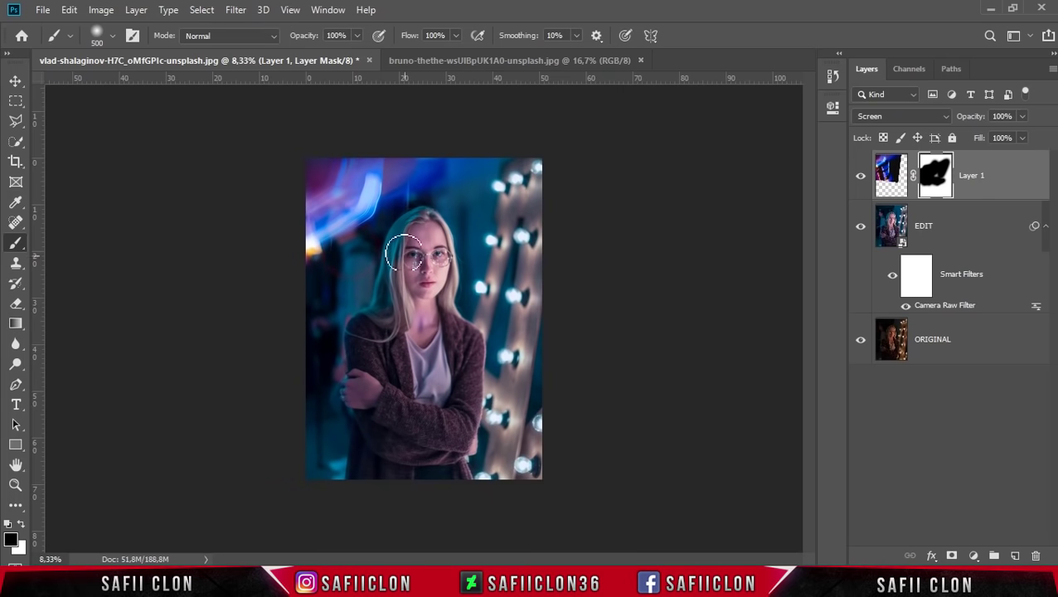
{"action": "key", "text": "bracketright"}
{"action": "key", "text": "bracketright"}
{"action": "key", "text": "bracketright"}
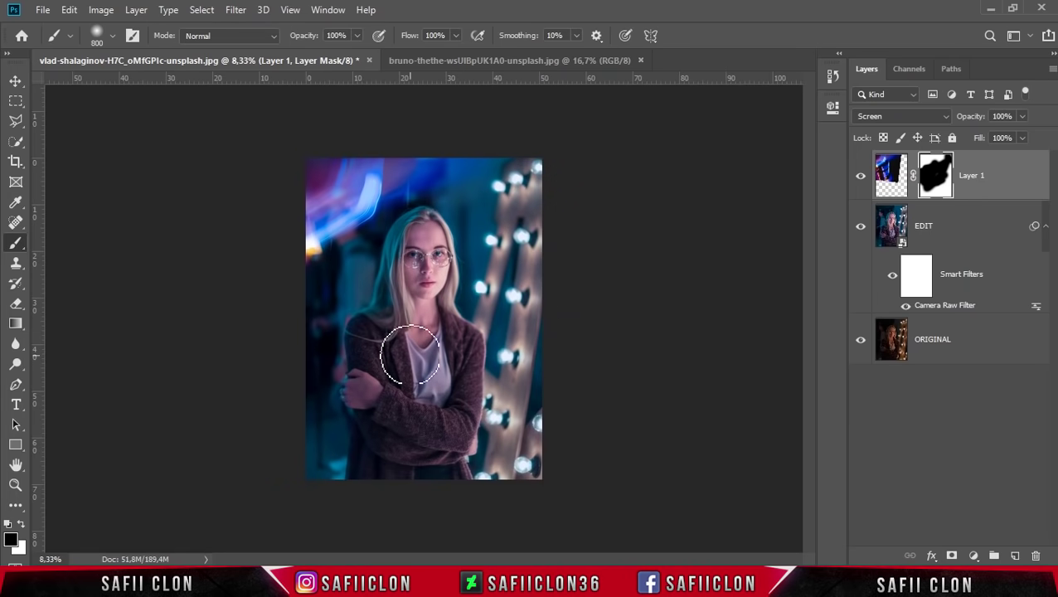
{"action": "left_click", "coordinate": [1001, 181]}
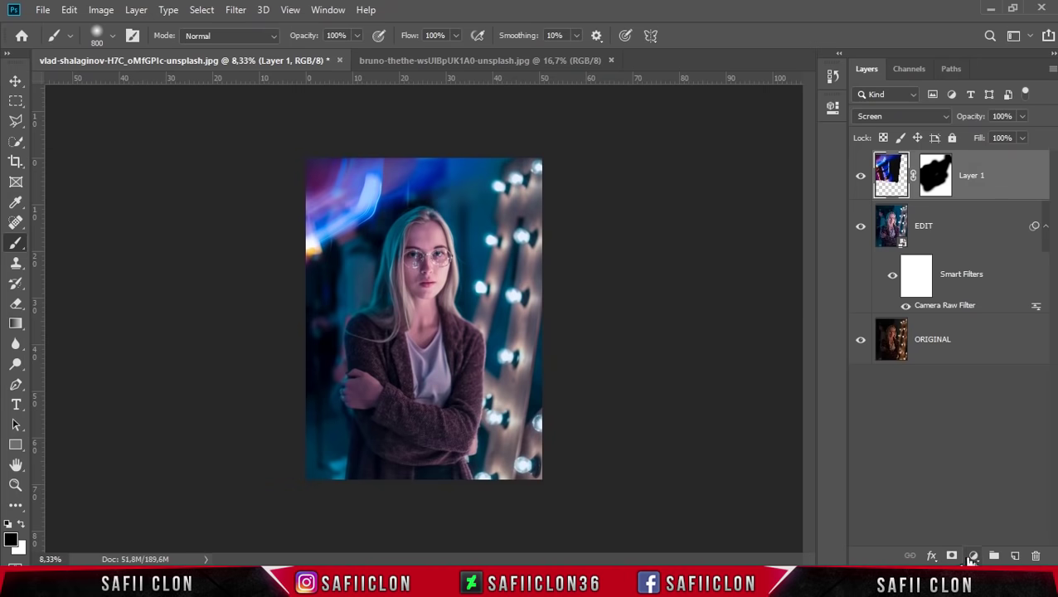
Add a Levels adjustment clipped to Layer 1 with the black input raised to 17.
{"action": "left_click", "coordinate": [975, 556]}
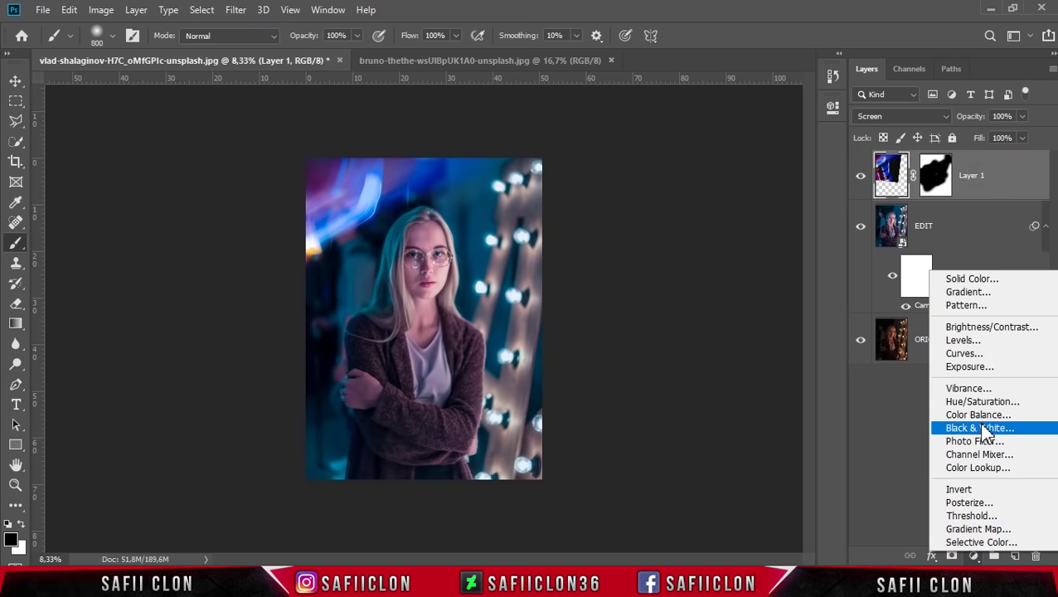
{"action": "left_click", "coordinate": [961, 339]}
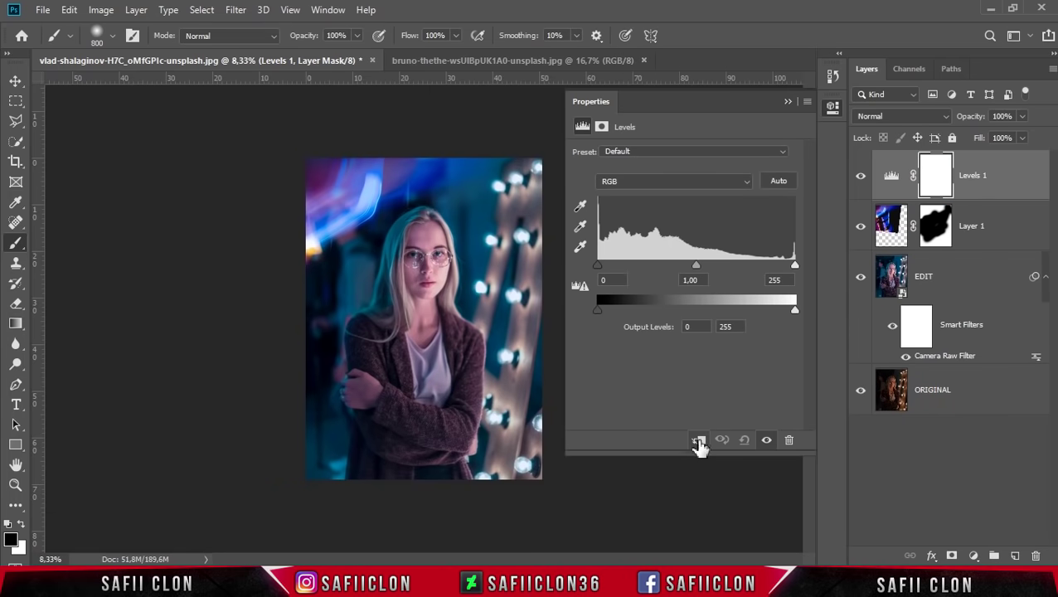
{"action": "left_click", "coordinate": [699, 441]}
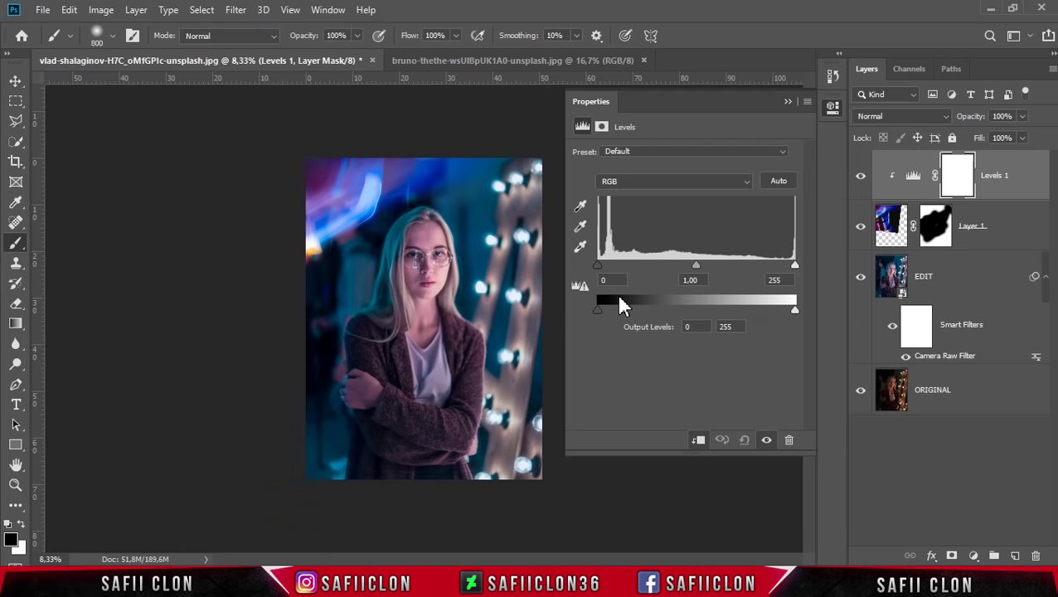
{"action": "left_click_drag", "start_coordinate": [601, 271], "coordinate": [603, 270]}
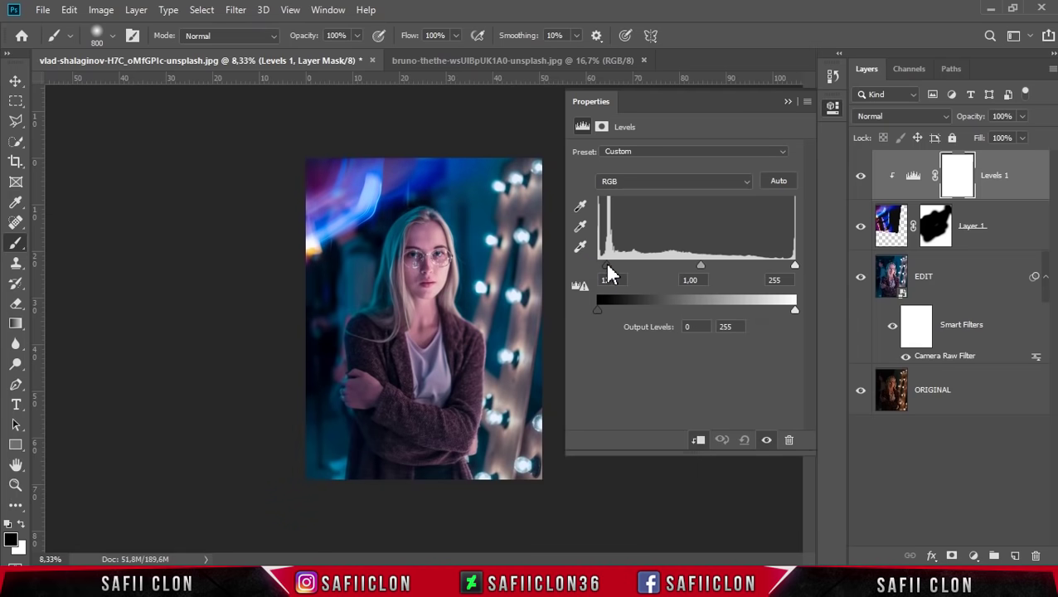
{"action": "left_click_drag", "start_coordinate": [611, 271], "coordinate": [614, 271]}
{"action": "key", "text": "ctrl+plus"}
{"action": "scroll", "coordinate": [517, 295], "scroll_direction": "up", "scroll_amount": 1}
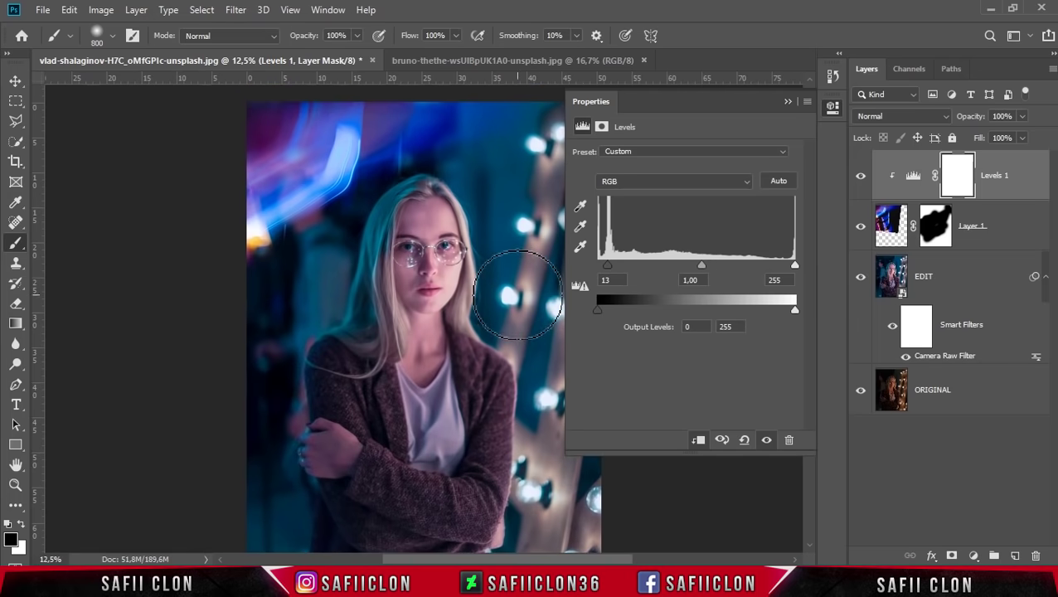
{"action": "left_click_drag", "start_coordinate": [610, 266], "coordinate": [613, 266]}
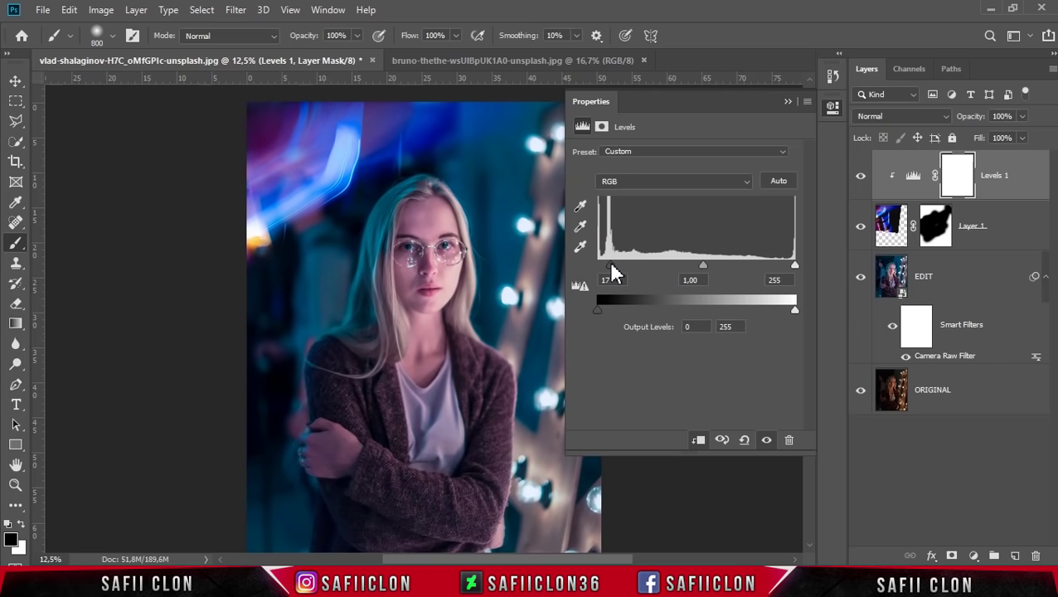
{"action": "left_click", "coordinate": [788, 102]}
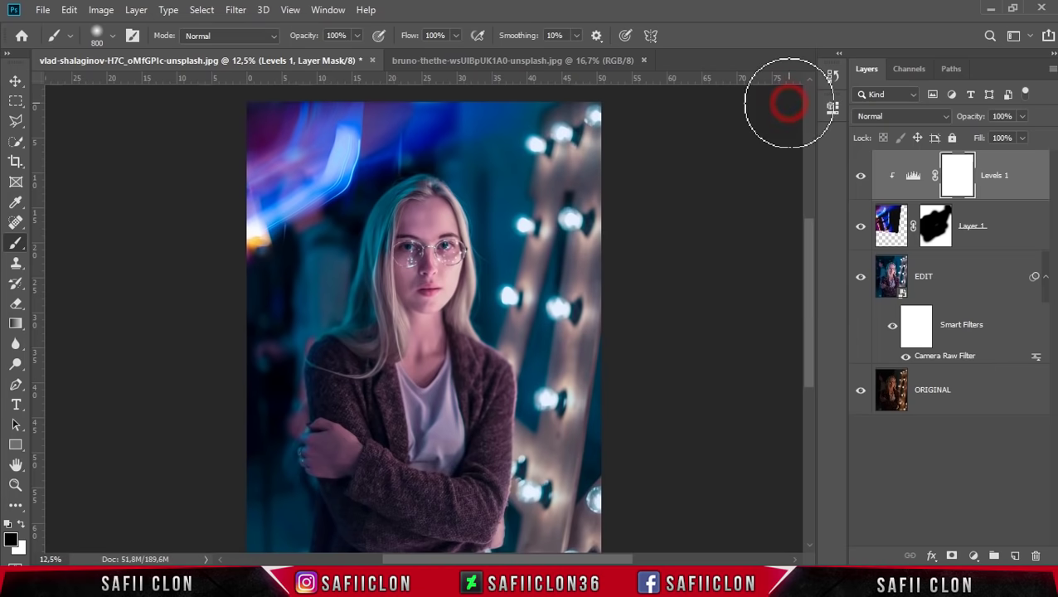
Toggle Levels 1 on and off to compare, then bring up the adjustment layer menu.
{"action": "left_click", "coordinate": [860, 176]}
{"action": "left_click", "coordinate": [861, 176]}
{"action": "left_click", "coordinate": [861, 175]}
{"action": "left_click", "coordinate": [860, 178]}
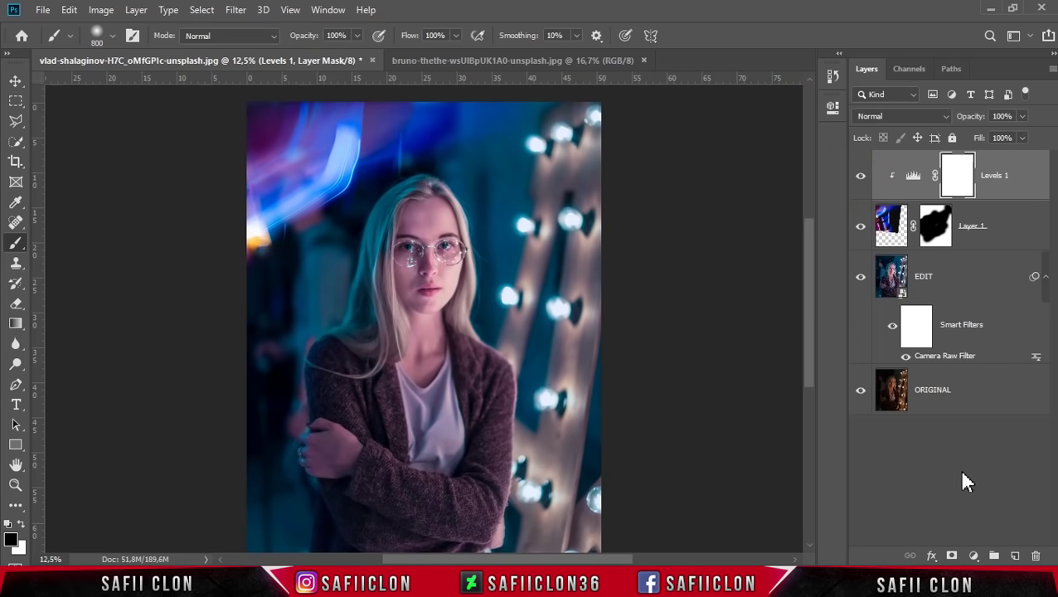
{"action": "left_click", "coordinate": [974, 557]}
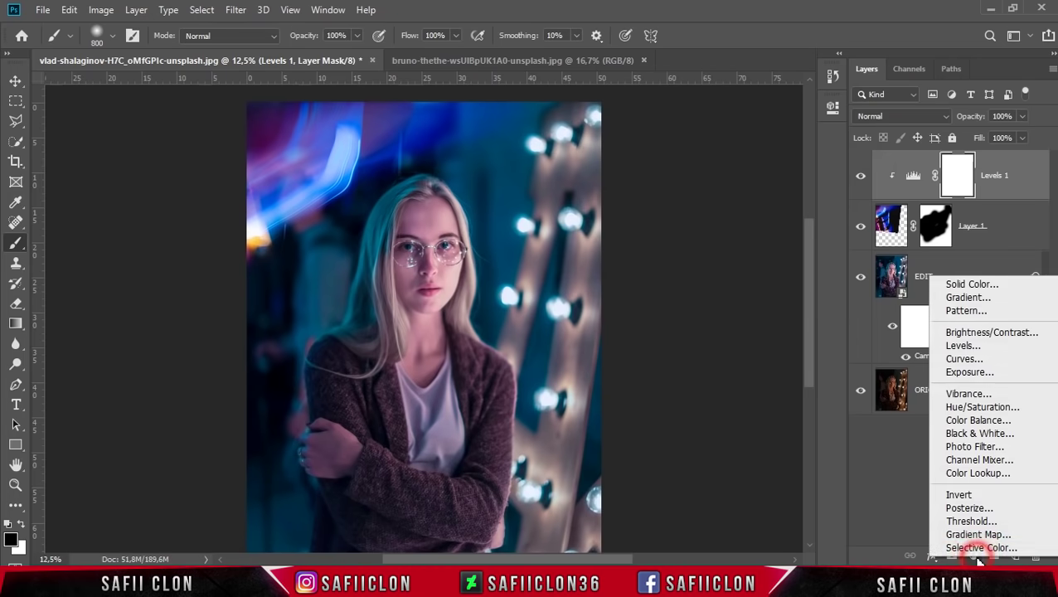
Add a clipped Hue/Saturation adjustment with Hue -29 and Saturation -11.
{"action": "left_click", "coordinate": [978, 407]}
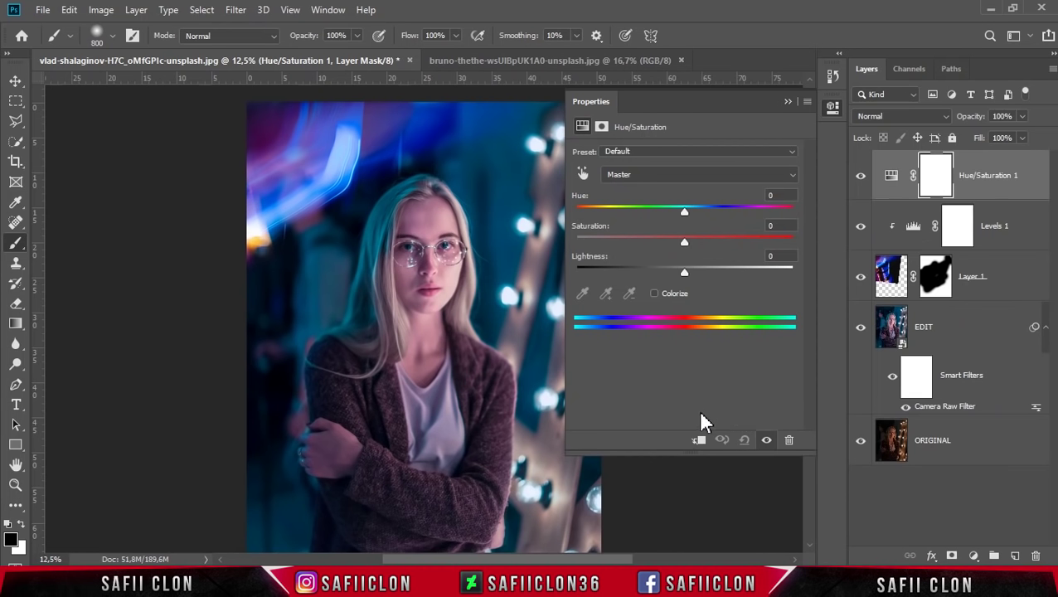
{"action": "left_click", "coordinate": [698, 440]}
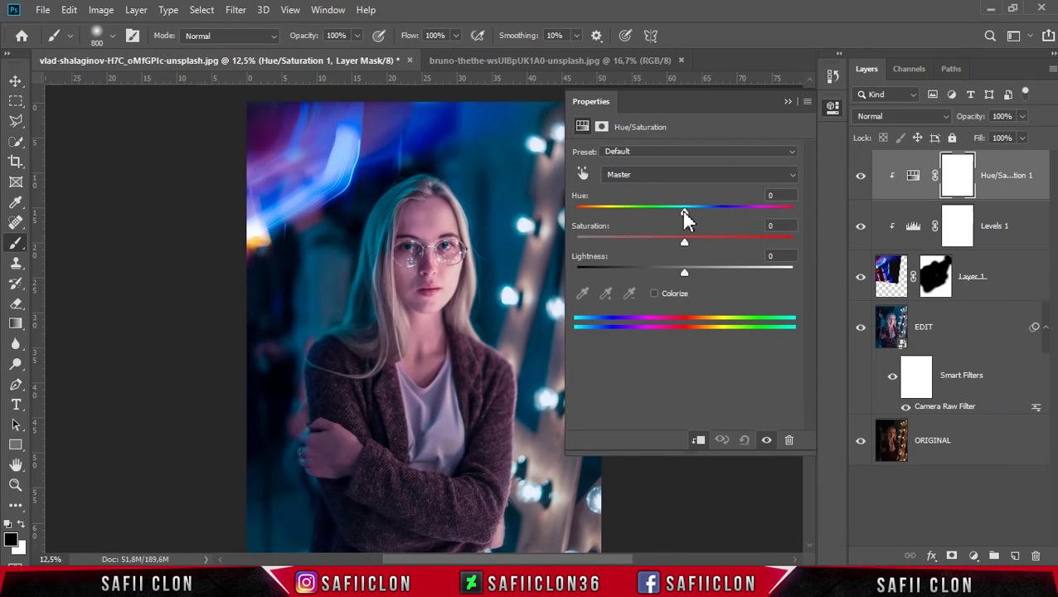
{"action": "mouse_move", "coordinate": [688, 215]}
{"action": "left_mouse_down"}
{"action": "mouse_move", "coordinate": [586, 217]}
{"action": "mouse_move", "coordinate": [642, 212]}
{"action": "left_mouse_up"}
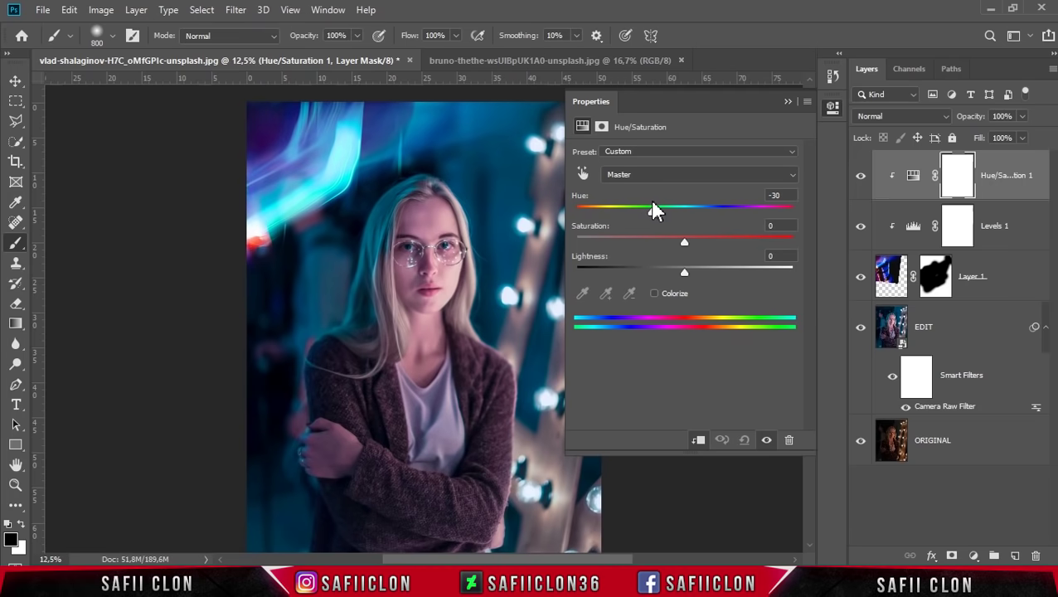
{"action": "left_click", "coordinate": [684, 242]}
{"action": "left_click_drag", "start_coordinate": [677, 249], "coordinate": [674, 249]}
{"action": "left_click", "coordinate": [789, 103]}
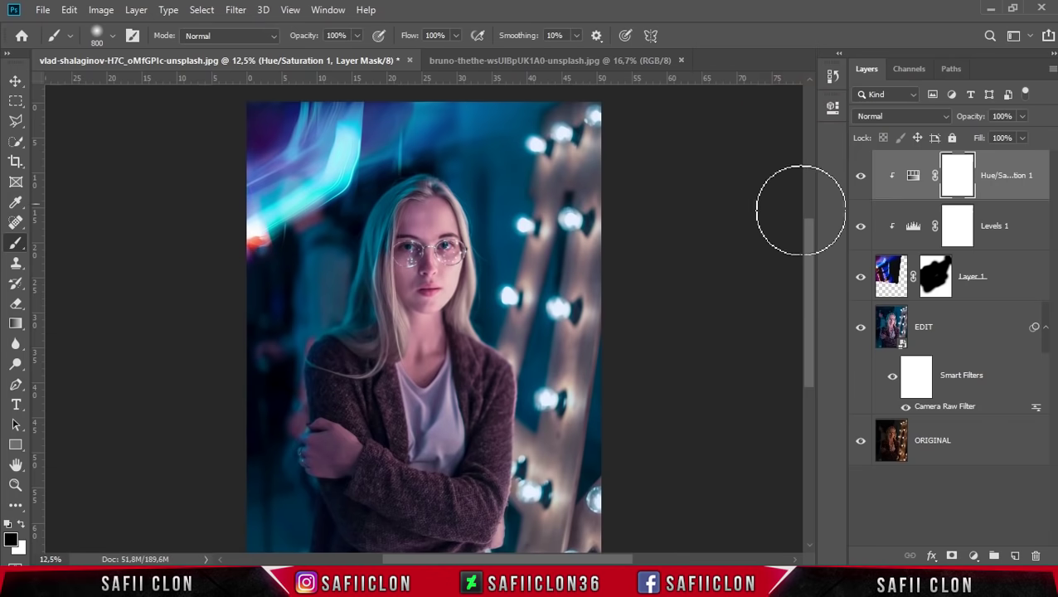
Toggle Hue/Saturation 1 on and off to compare the cyan shift, then zoom out.
{"action": "left_click", "coordinate": [859, 181]}
{"action": "left_click", "coordinate": [859, 181]}
{"action": "left_click", "coordinate": [859, 181]}
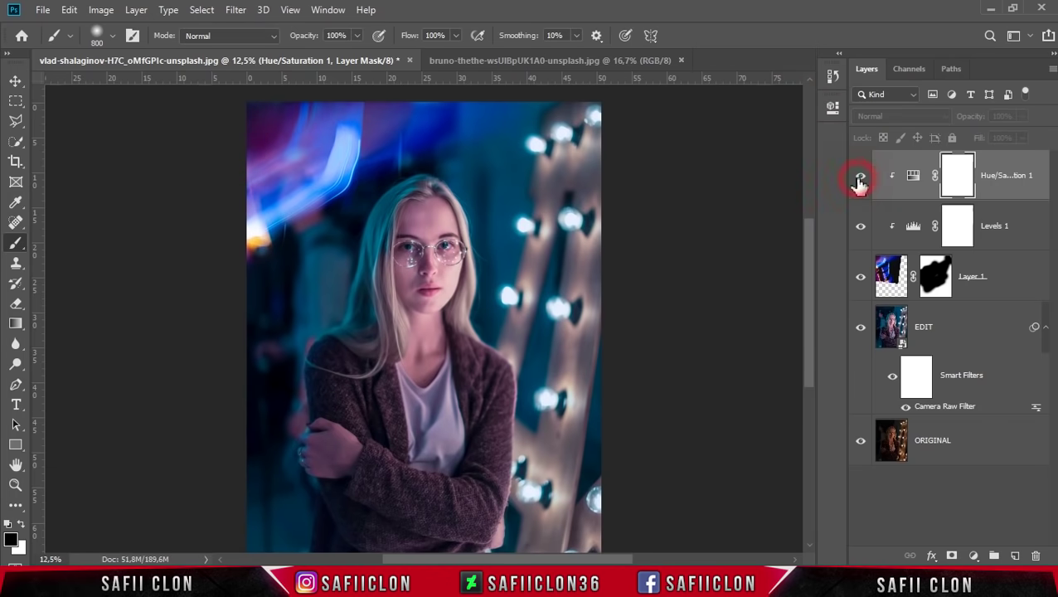
{"action": "left_click", "coordinate": [859, 181]}
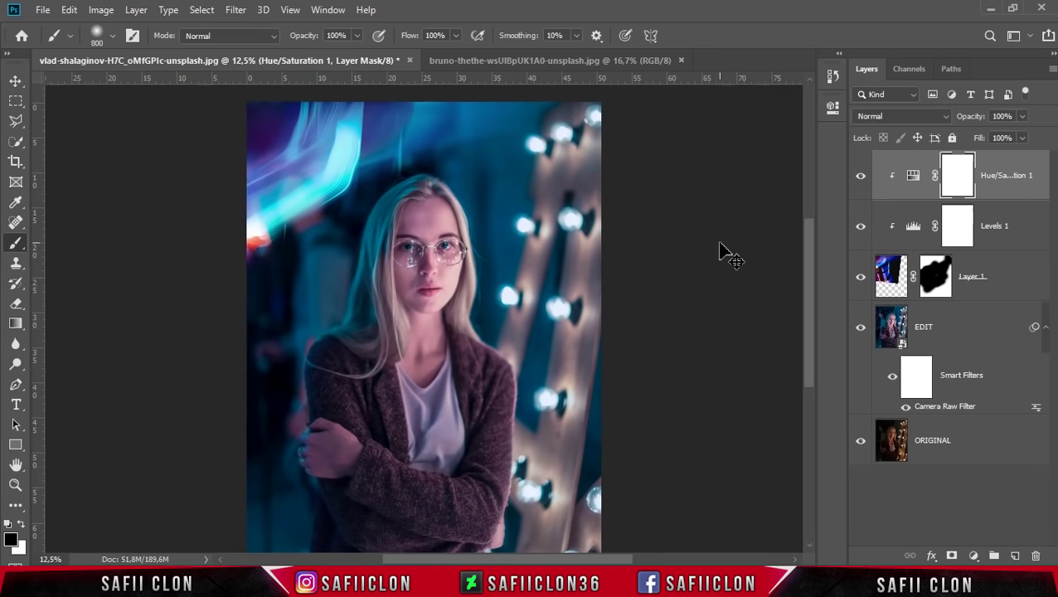
{"action": "key", "text": "ctrl+minus"}
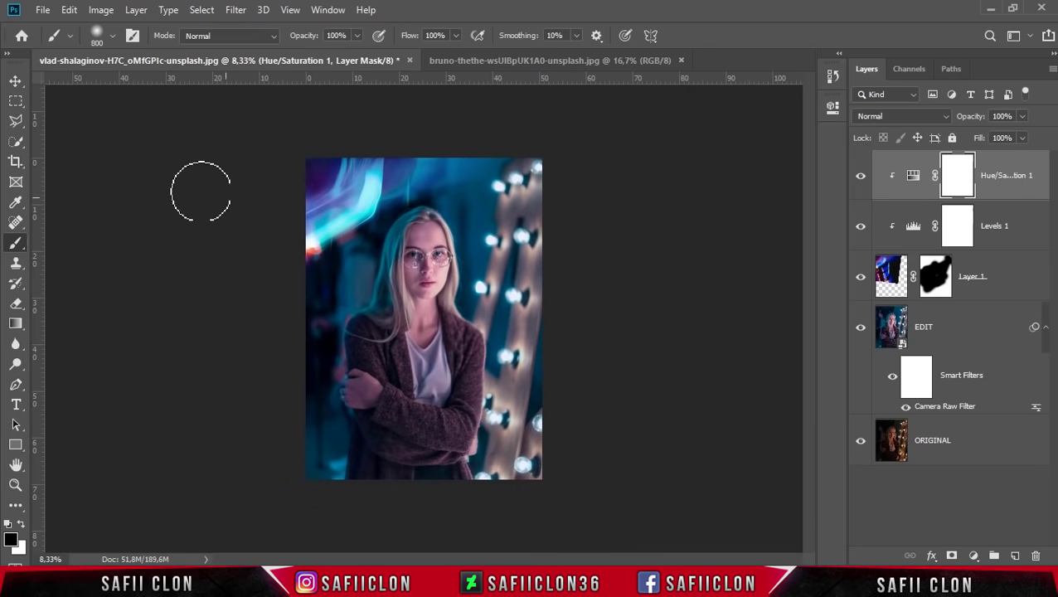
Open bruno-thethe-yPmLxMPbcnE-unsplash and drag it into the portrait as Layer 2.
{"action": "left_click", "coordinate": [43, 10]}
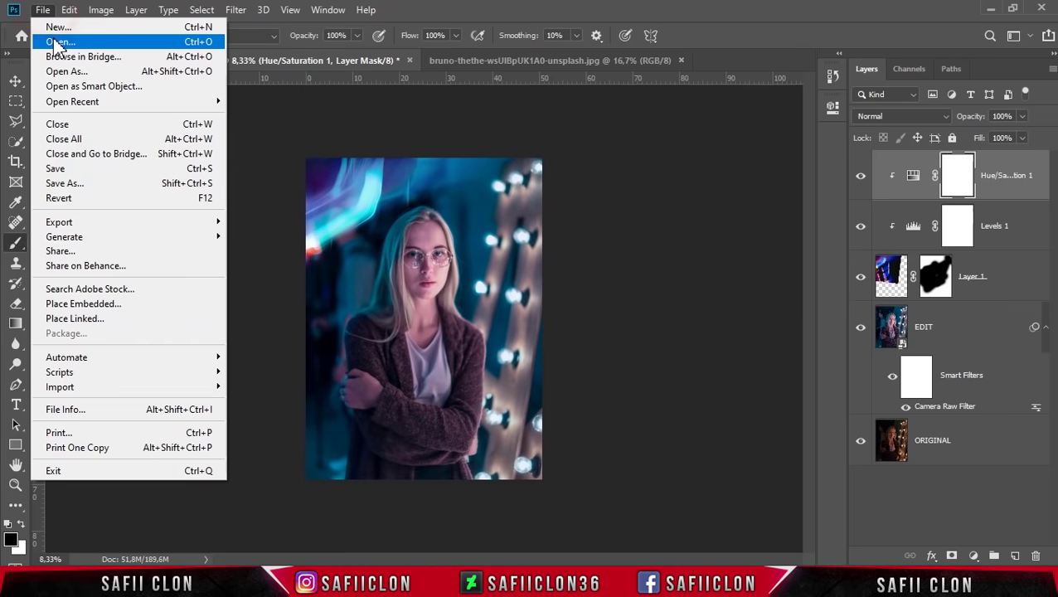
{"action": "left_click", "coordinate": [61, 43]}
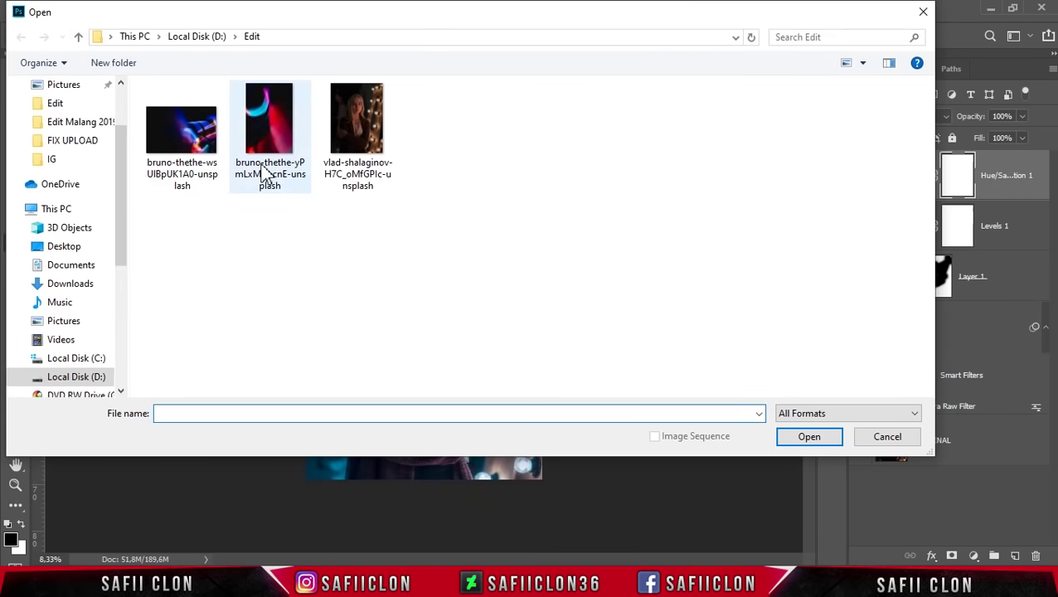
{"action": "left_click", "coordinate": [249, 124]}
{"action": "left_click", "coordinate": [795, 441]}
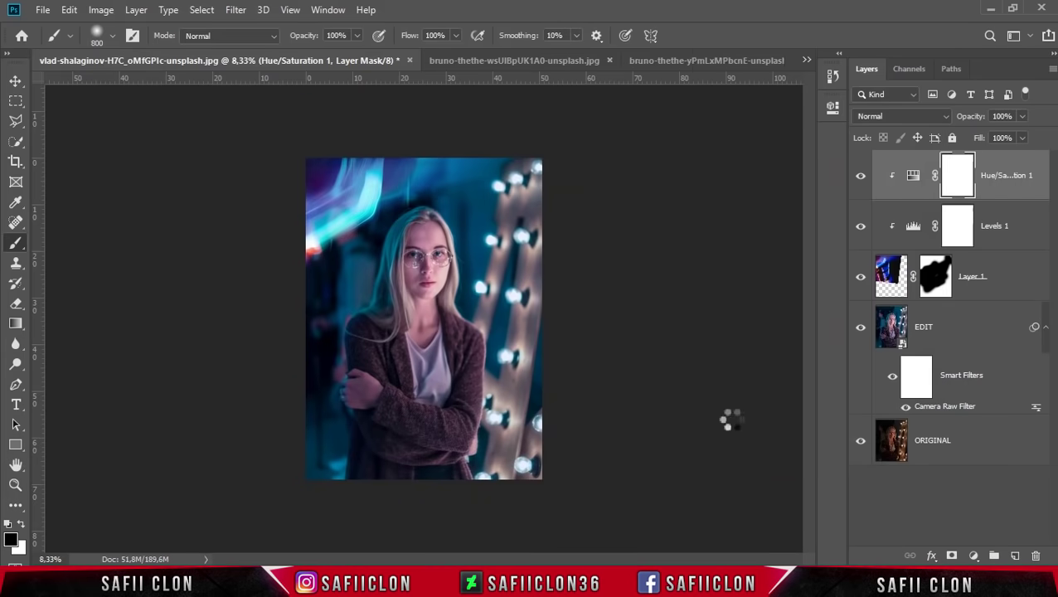
{"action": "mouse_move", "coordinate": [1001, 177]}
{"action": "left_mouse_down"}
{"action": "mouse_move", "coordinate": [154, 64]}
{"action": "mouse_move", "coordinate": [485, 318]}
{"action": "left_mouse_up"}
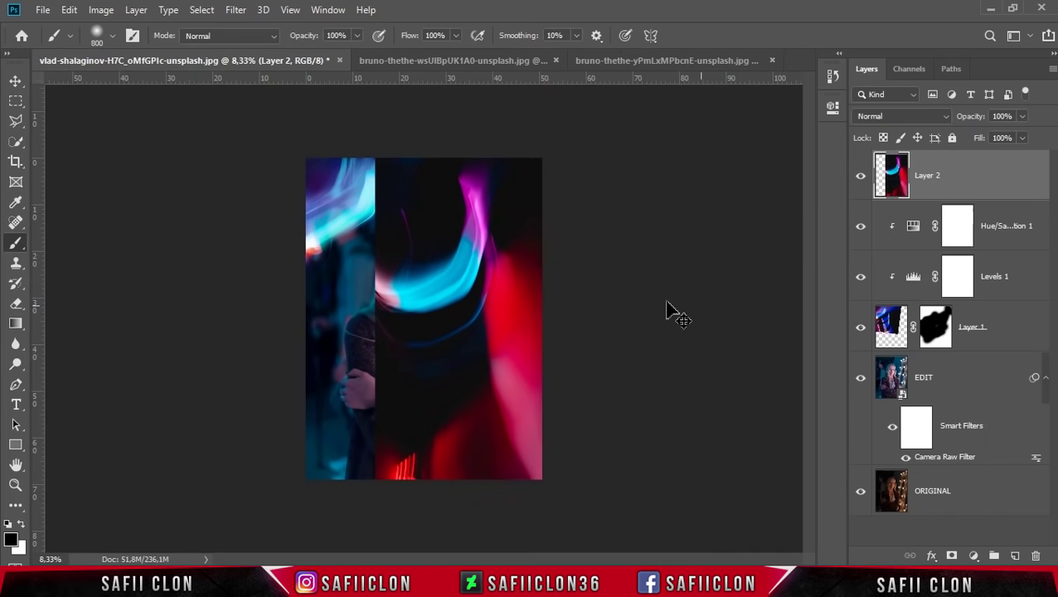
Move and shrink Layer 2, and set its blend mode to Screen.
{"action": "key", "text": "ctrl+t"}
{"action": "left_click_drag", "start_coordinate": [543, 309], "coordinate": [503, 319]}
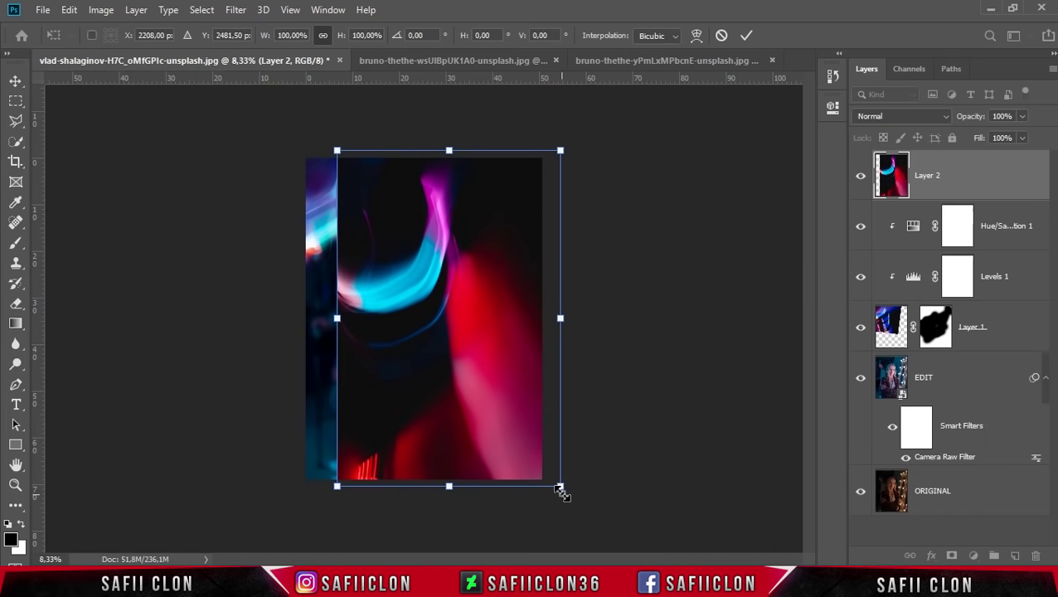
{"action": "left_click_drag", "start_coordinate": [330, 149], "coordinate": [397, 239]}
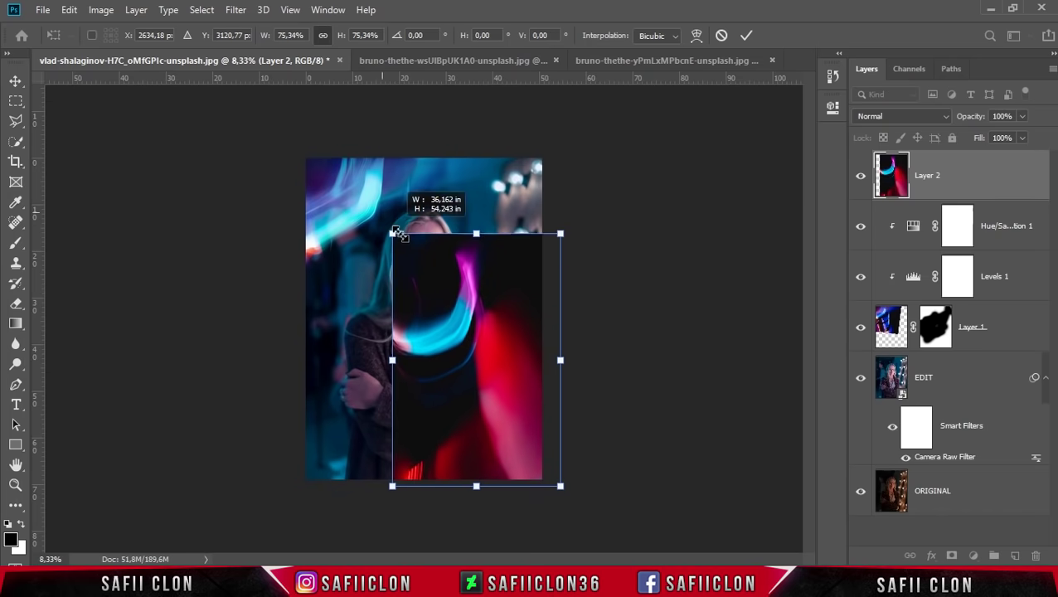
{"action": "left_click", "coordinate": [895, 119]}
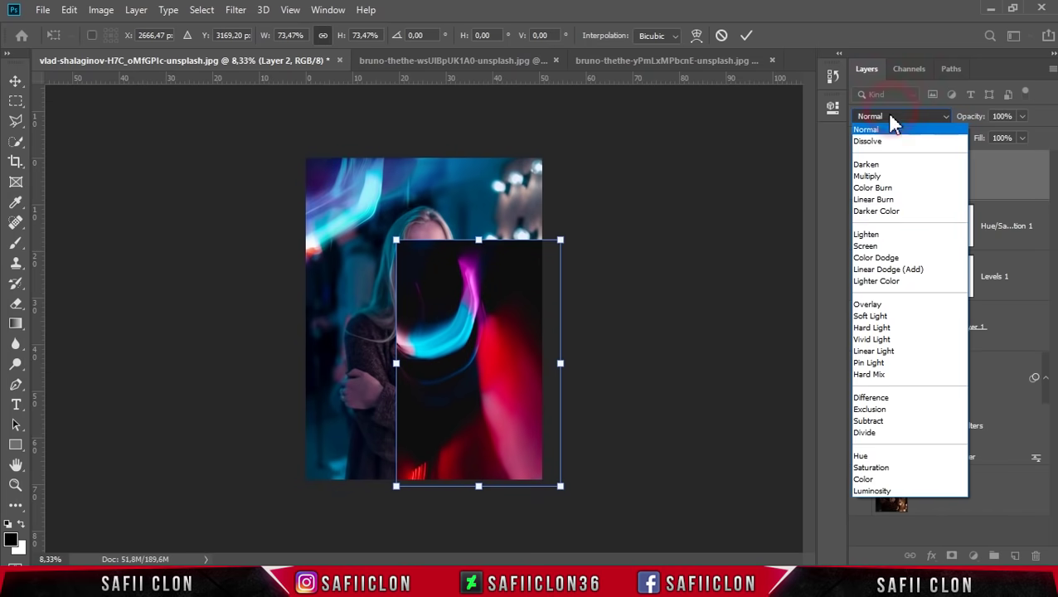
{"action": "left_click", "coordinate": [882, 252]}
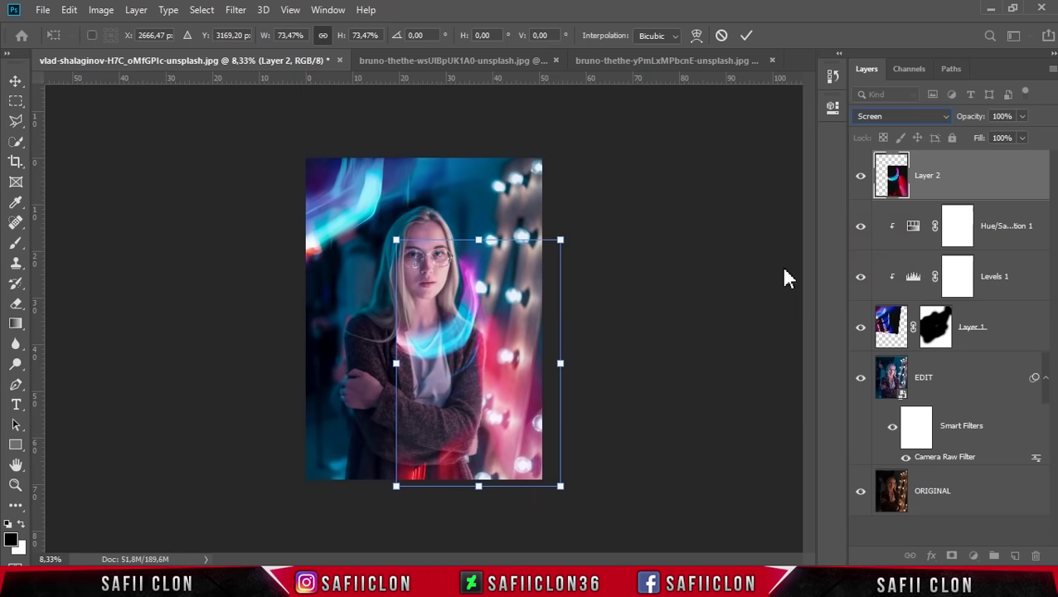
Scale Layer 2 to 80,36% with a 1.45° tilt over the lower body and commit.
{"action": "left_click_drag", "start_coordinate": [514, 386], "coordinate": [498, 377]}
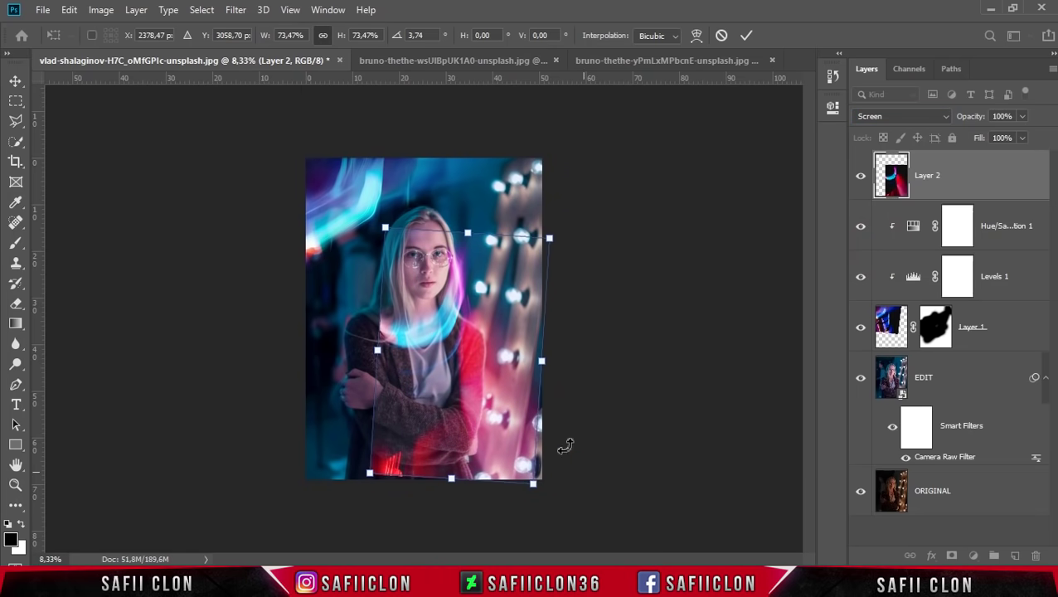
{"action": "left_click_drag", "start_coordinate": [538, 488], "coordinate": [548, 498]}
{"action": "left_click_drag", "start_coordinate": [527, 424], "coordinate": [532, 422]}
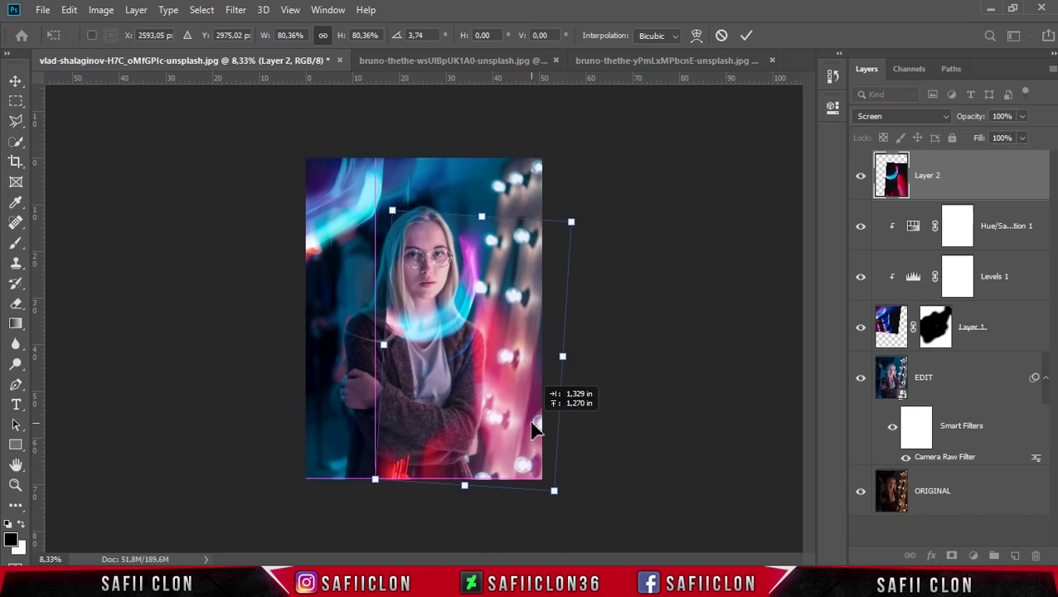
{"action": "left_click_drag", "start_coordinate": [605, 465], "coordinate": [621, 467]}
{"action": "left_click_drag", "start_coordinate": [512, 382], "coordinate": [515, 395]}
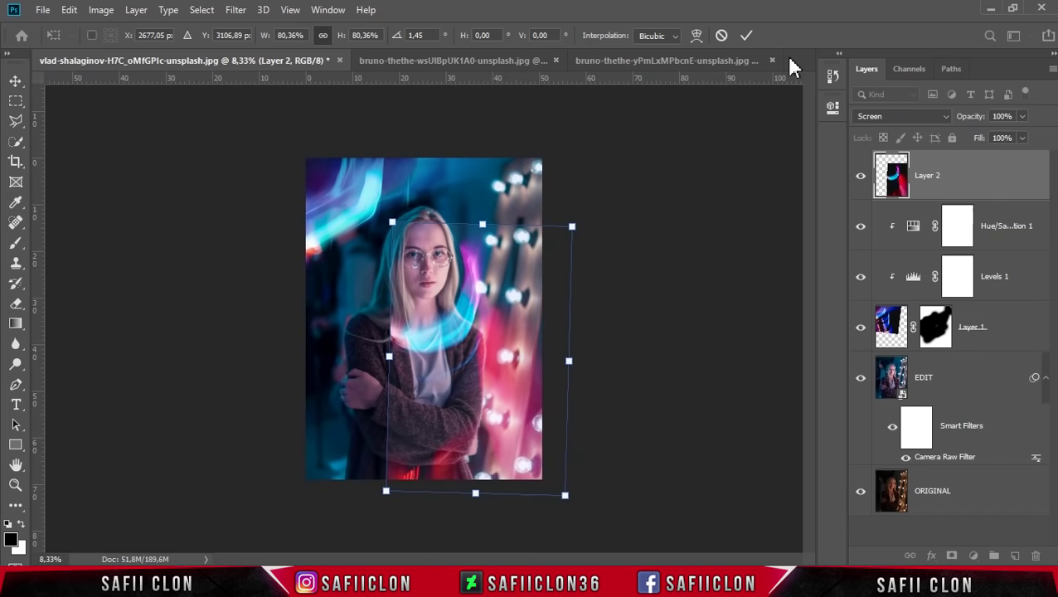
{"action": "left_click", "coordinate": [747, 36]}
{"action": "key", "text": "b"}
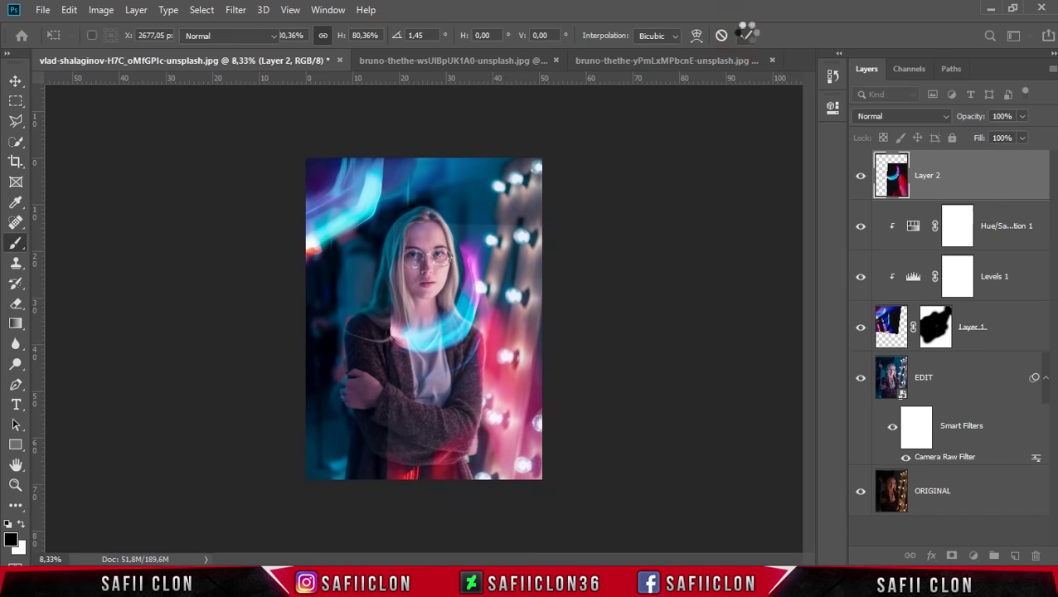
{"action": "left_click", "coordinate": [749, 35]}
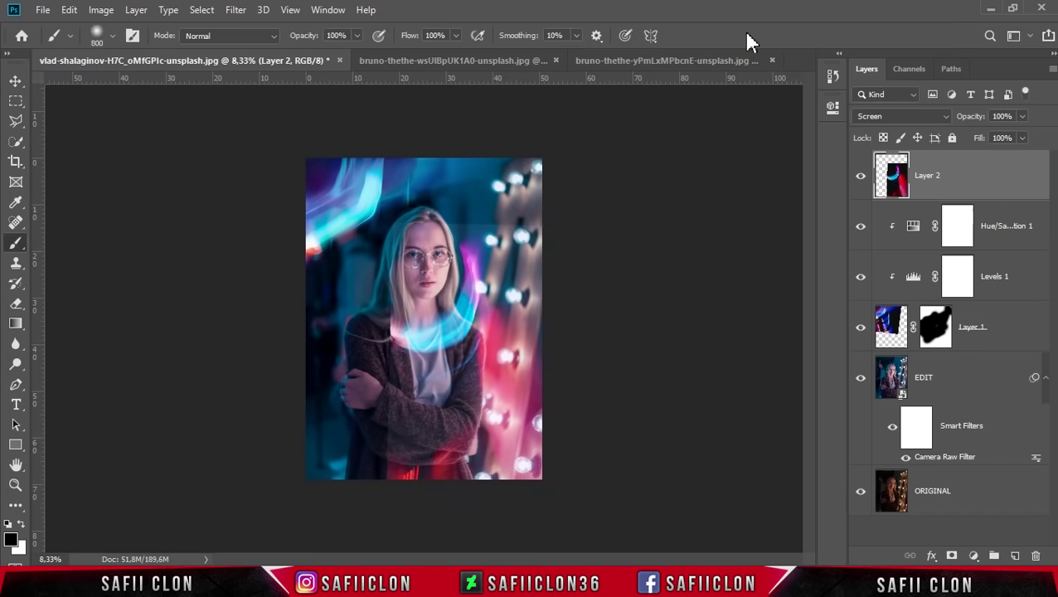
Add a Levels adjustment clipped to Layer 2 and raise its black input.
{"action": "left_click", "coordinate": [971, 176]}
{"action": "left_click", "coordinate": [974, 555]}
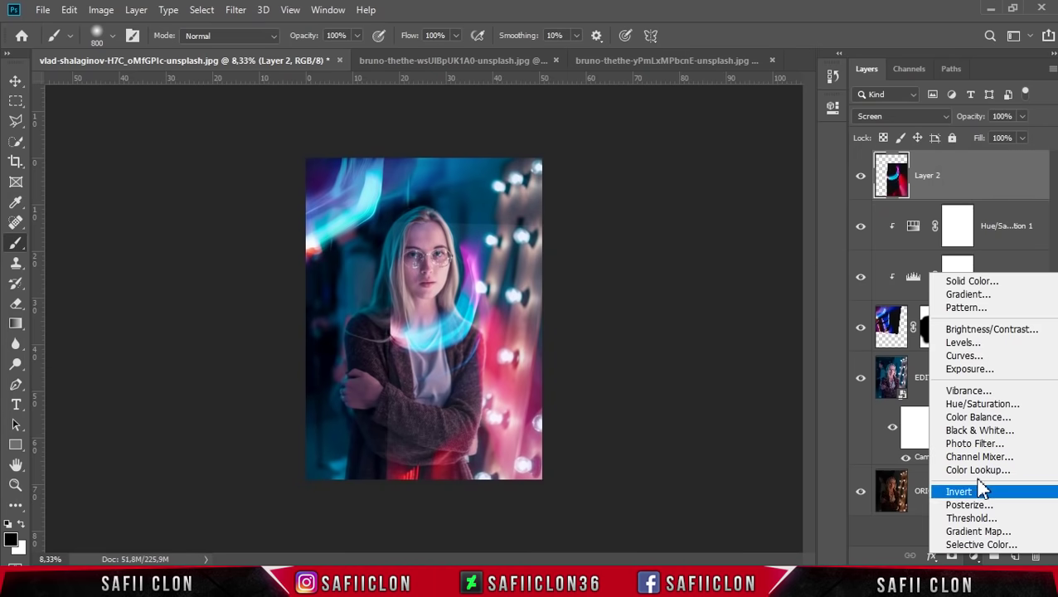
{"action": "left_click", "coordinate": [961, 342]}
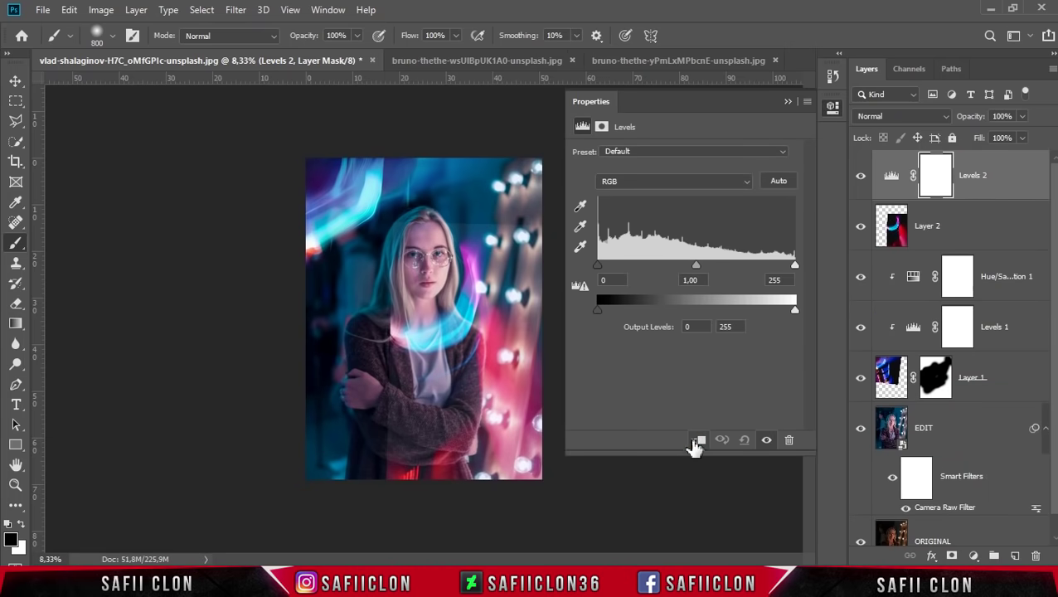
{"action": "left_click", "coordinate": [697, 441]}
{"action": "left_click_drag", "start_coordinate": [599, 263], "coordinate": [605, 263]}
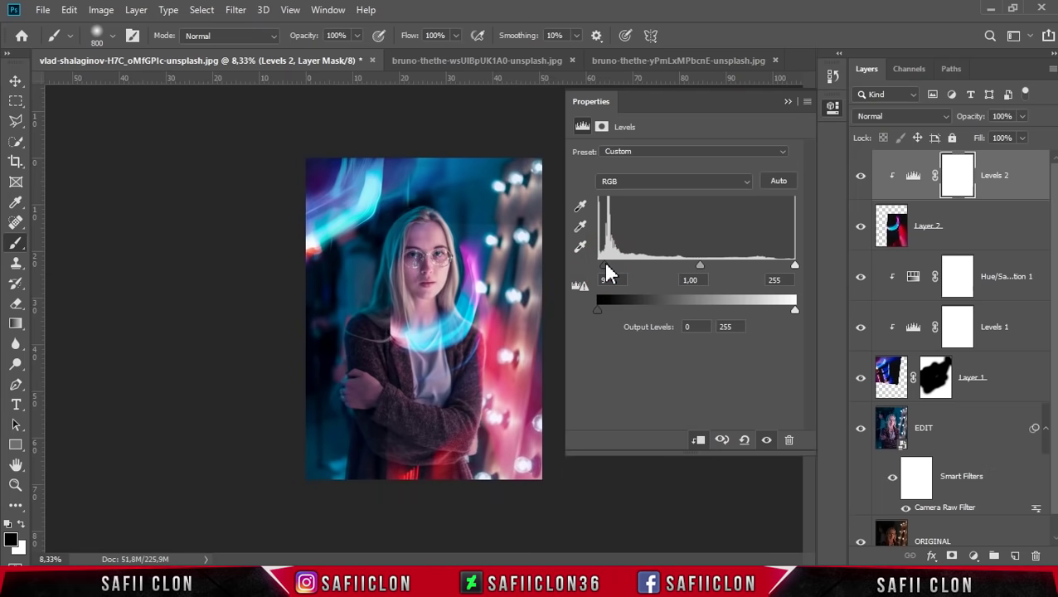
Zoom in, settle the Levels 2 black input at 16, and reselect Layer 2.
{"action": "key", "text": "ctrl+plus"}
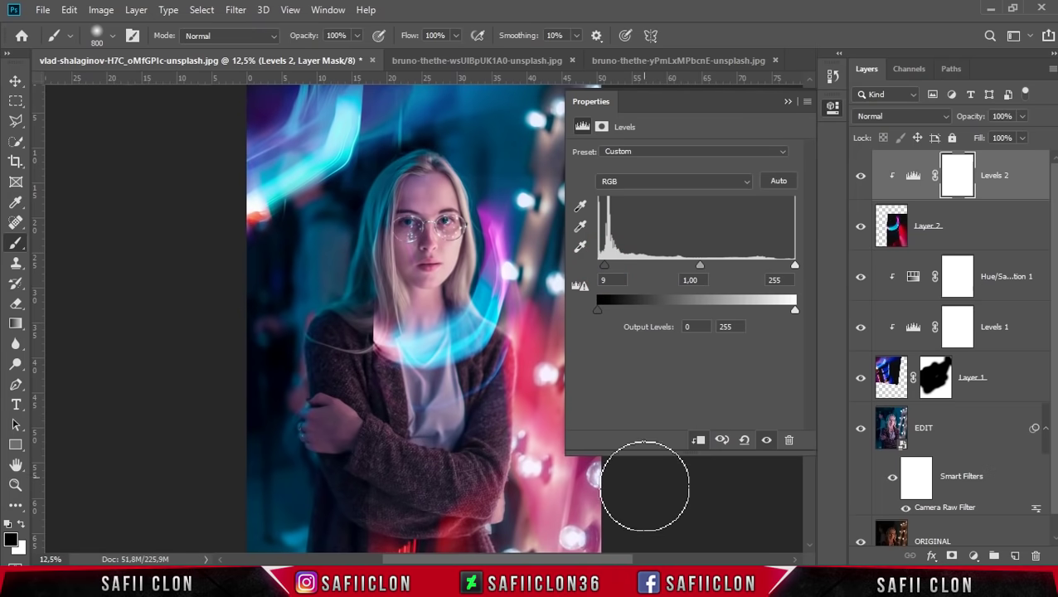
{"action": "left_click_drag", "start_coordinate": [624, 560], "coordinate": [643, 560]}
{"action": "scroll", "coordinate": [603, 460], "scroll_direction": "down", "scroll_amount": 1}
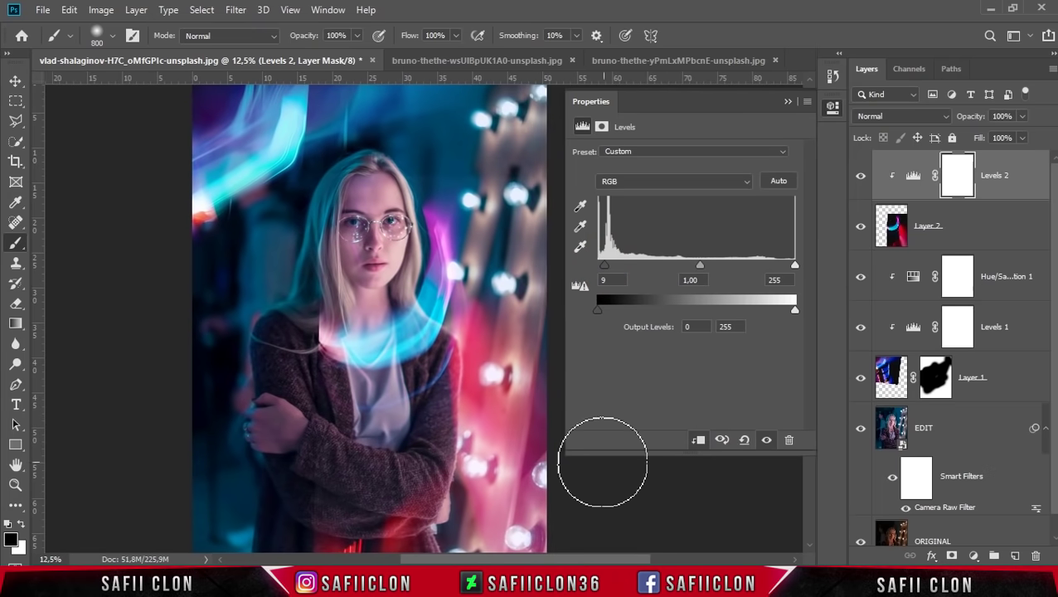
{"action": "scroll", "coordinate": [539, 373], "scroll_direction": "down", "scroll_amount": 1}
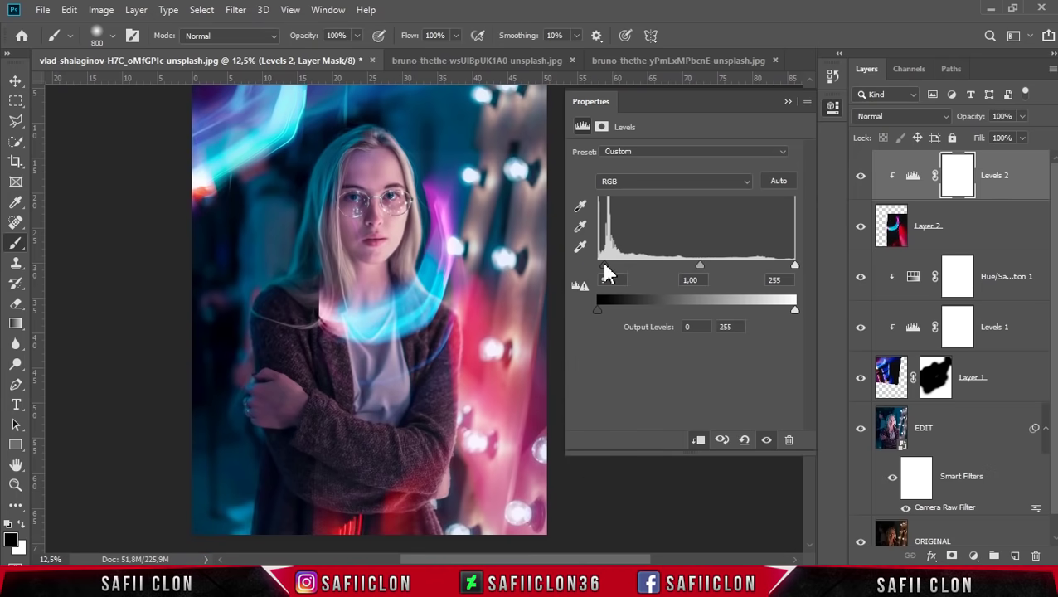
{"action": "left_click_drag", "start_coordinate": [604, 265], "coordinate": [583, 268]}
{"action": "left_click", "coordinate": [788, 101]}
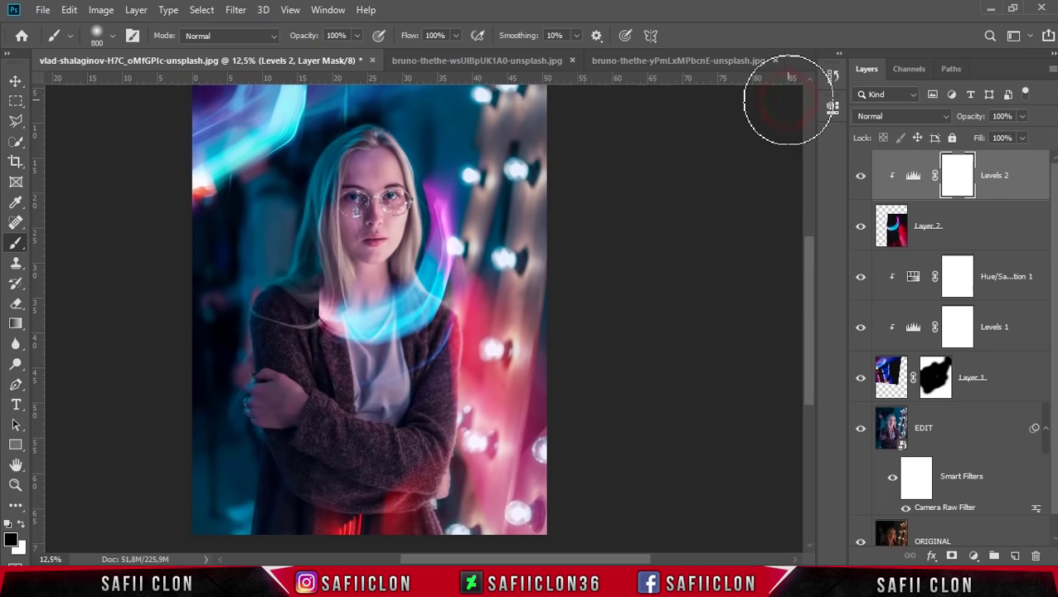
{"action": "left_click", "coordinate": [958, 235]}
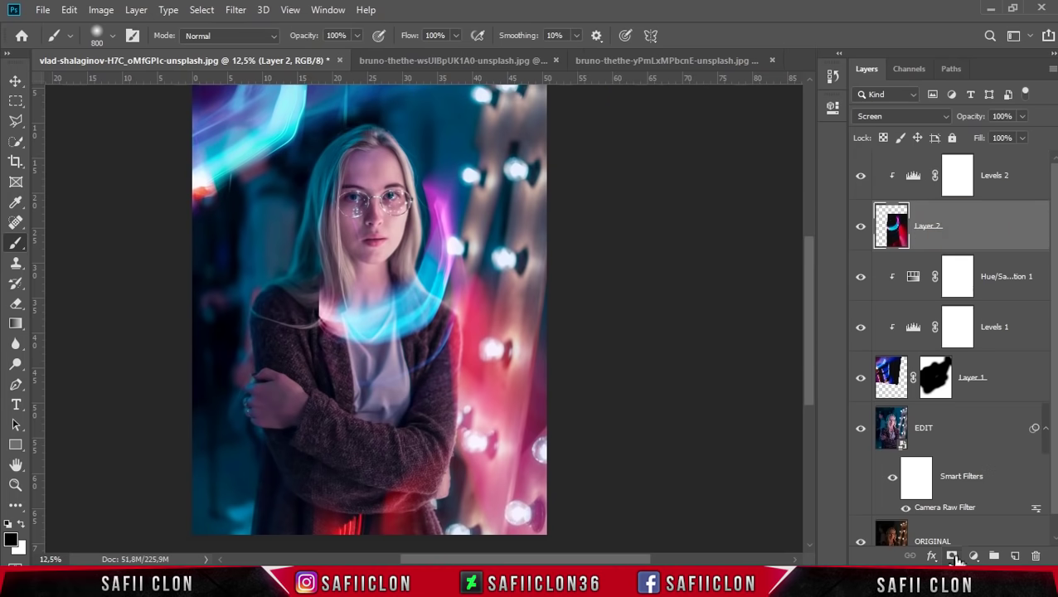
Add a layer mask to Layer 2 and set up a 385 px Soft Round brush at 100% opacity.
{"action": "left_click", "coordinate": [954, 556]}
{"action": "left_click", "coordinate": [935, 224]}
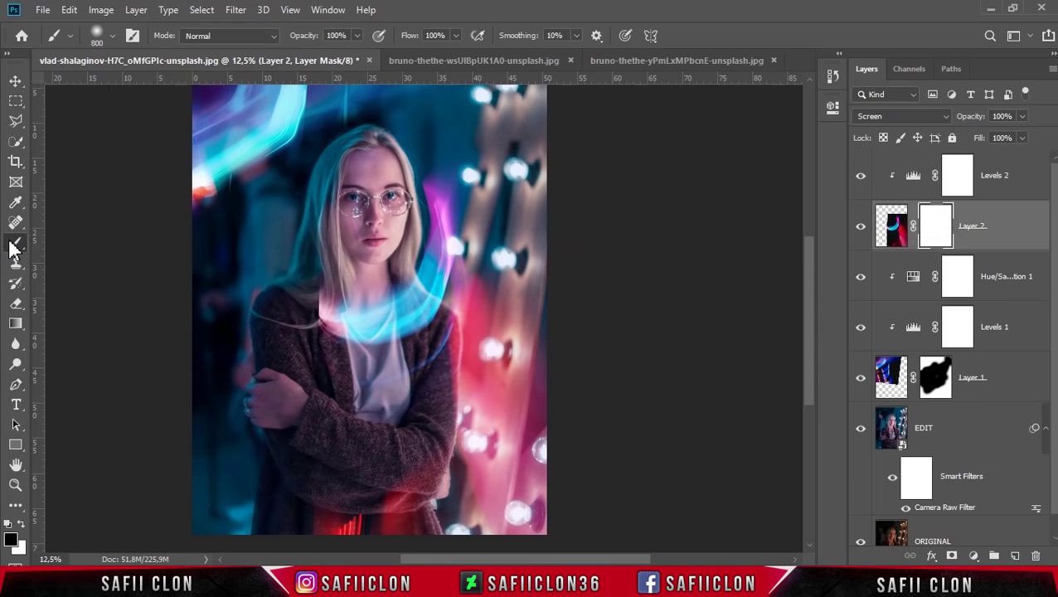
{"action": "right_click", "coordinate": [14, 247]}
{"action": "left_click", "coordinate": [65, 247]}
{"action": "left_click", "coordinate": [112, 36]}
{"action": "left_click", "coordinate": [106, 212]}
{"action": "left_click", "coordinate": [170, 90]}
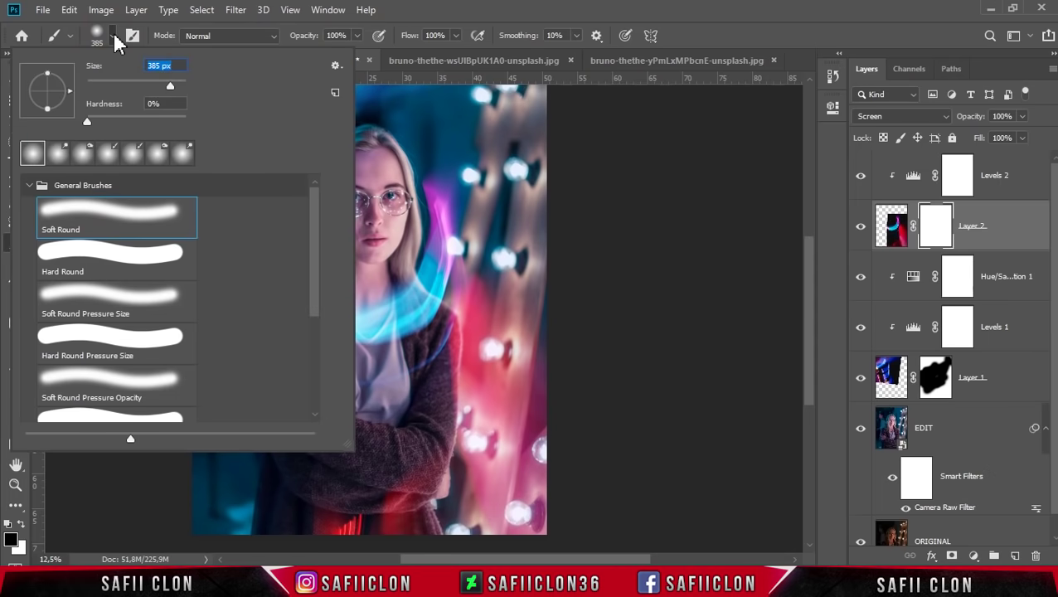
{"action": "left_click", "coordinate": [113, 34]}
{"action": "left_click", "coordinate": [357, 38]}
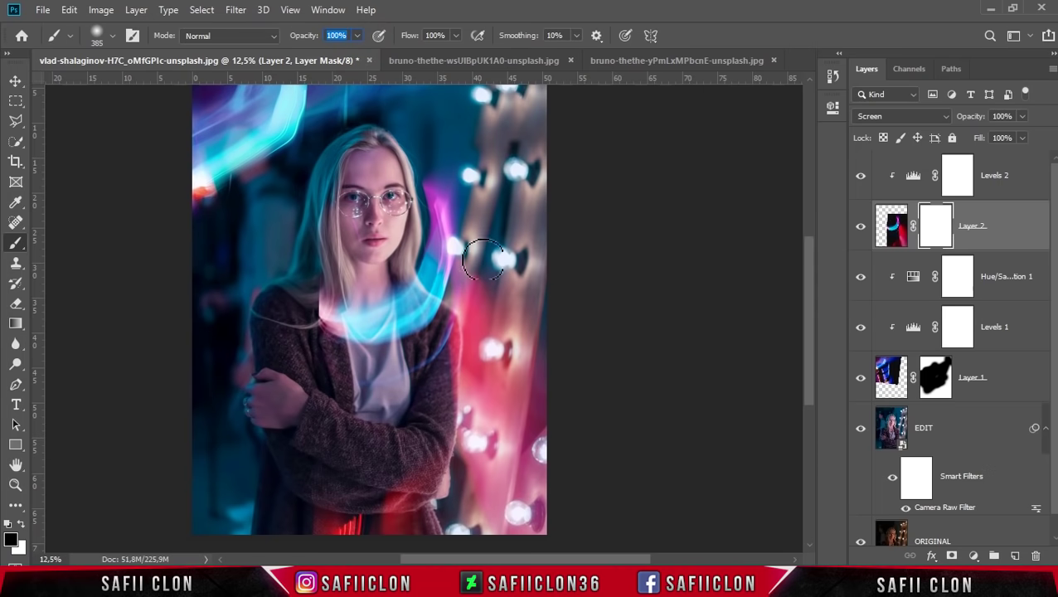
Paint black on the mask with a 500 px brush to hide the streak over her hair, neck and chest.
{"action": "key", "text": "bracketright"}
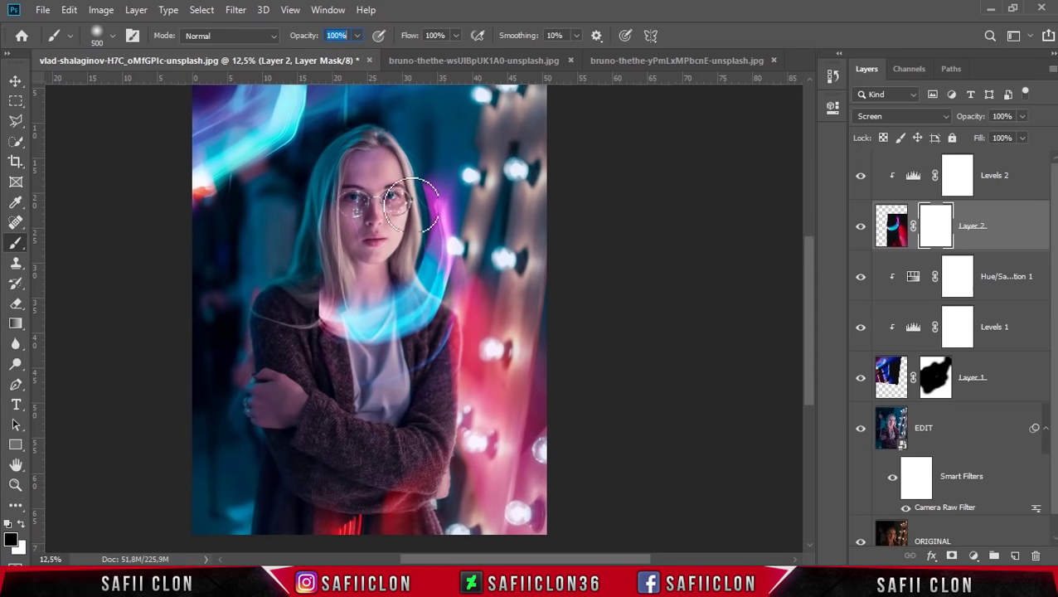
{"action": "left_click", "coordinate": [432, 184]}
{"action": "mouse_move", "coordinate": [432, 185]}
{"action": "left_mouse_down"}
{"action": "mouse_move", "coordinate": [426, 256]}
{"action": "mouse_move", "coordinate": [359, 328]}
{"action": "mouse_move", "coordinate": [356, 393]}
{"action": "mouse_move", "coordinate": [413, 362]}
{"action": "mouse_move", "coordinate": [336, 360]}
{"action": "left_mouse_up"}
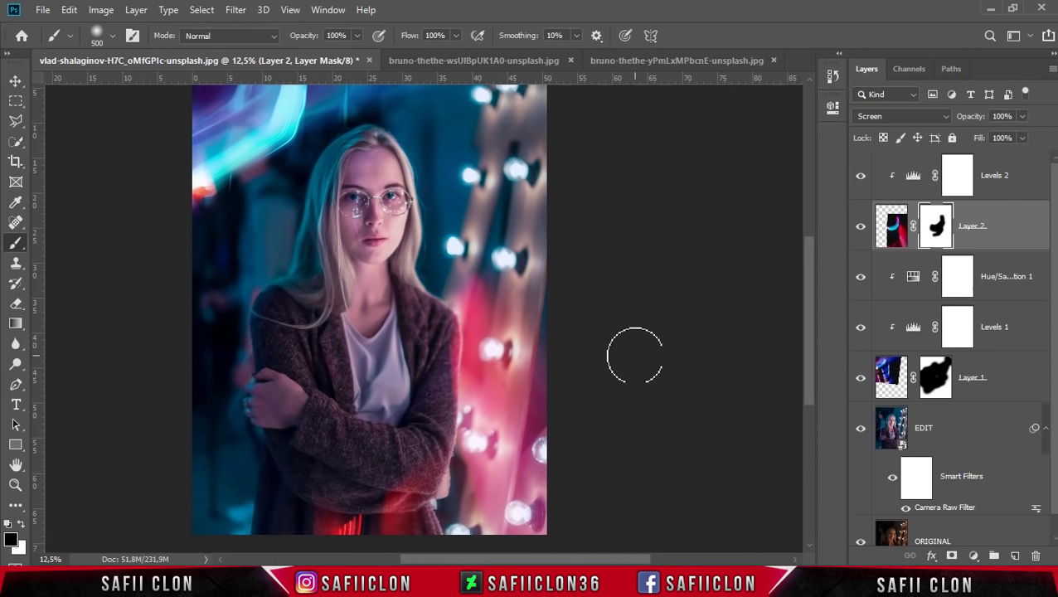
{"action": "left_click", "coordinate": [1025, 190]}
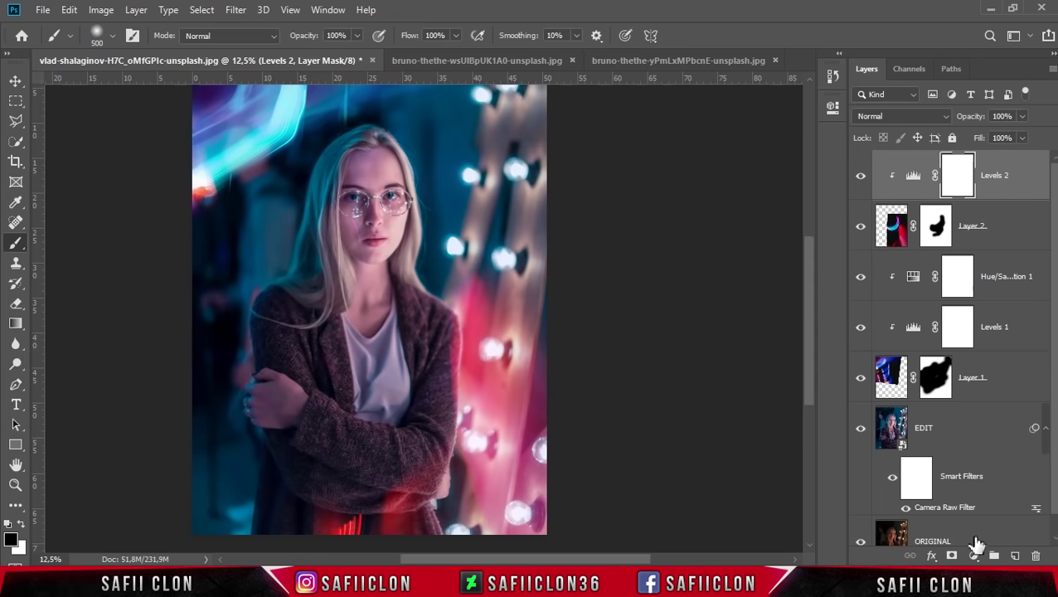
Add a clipped Hue/Saturation adjustment with Hue -152 and Saturation -19 to turn the pink lights cyan.
{"action": "left_click", "coordinate": [973, 557]}
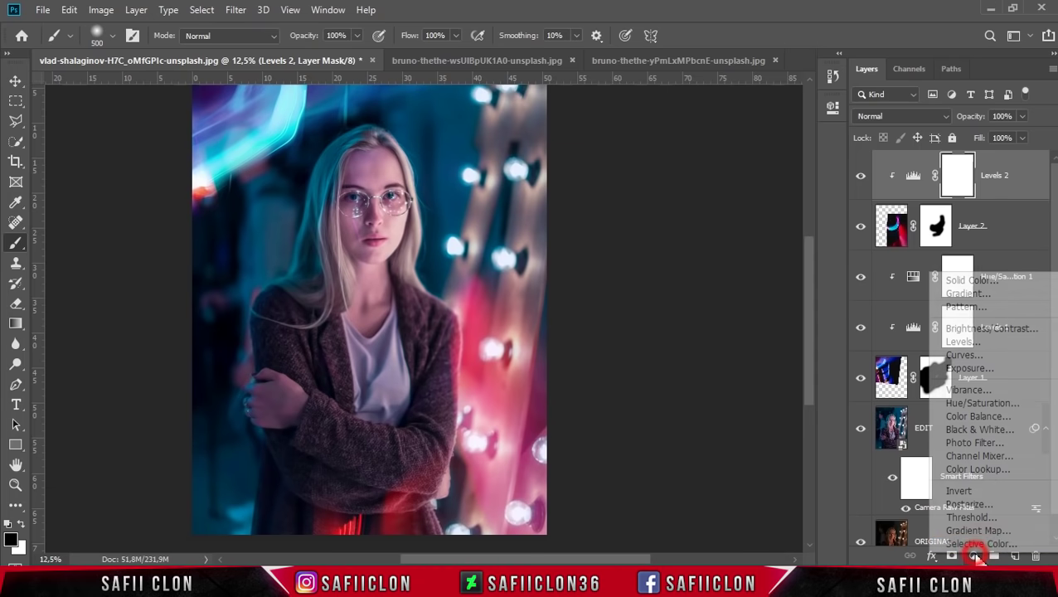
{"action": "left_click", "coordinate": [985, 403]}
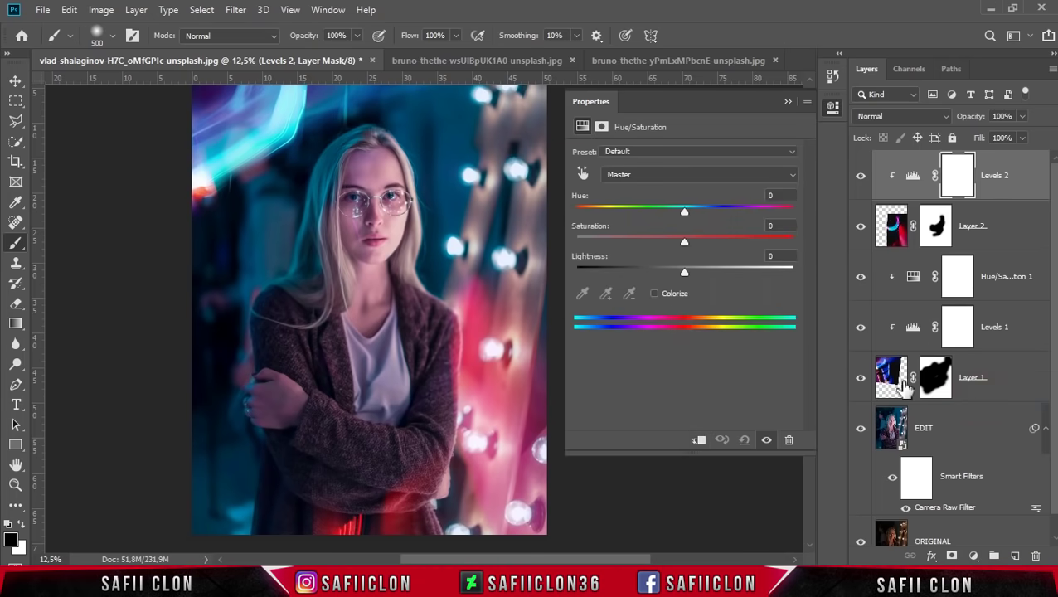
{"action": "left_click", "coordinate": [698, 441]}
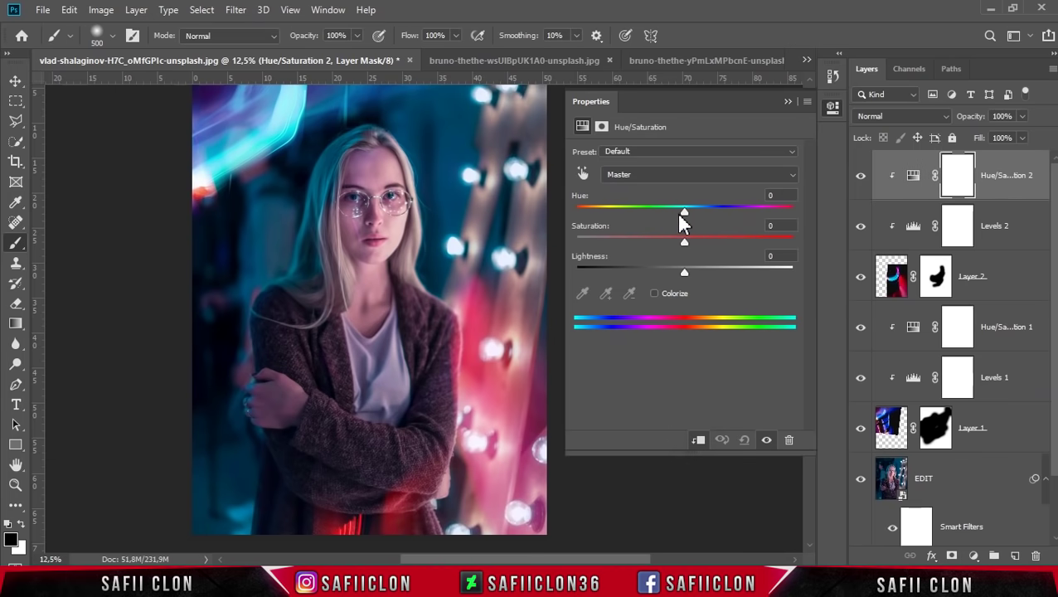
{"action": "left_click_drag", "start_coordinate": [685, 211], "coordinate": [591, 216]}
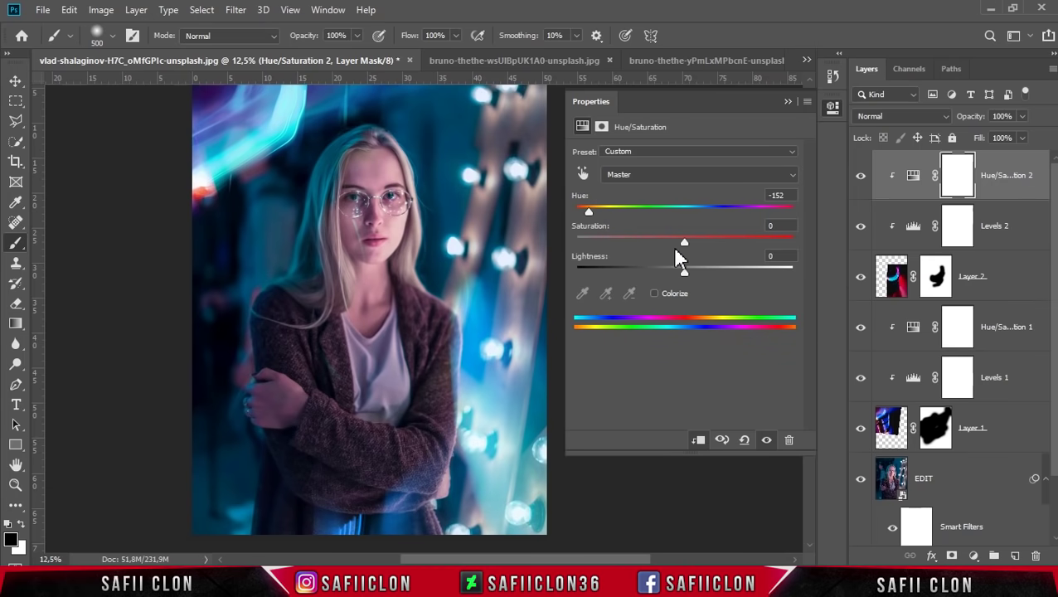
{"action": "left_click_drag", "start_coordinate": [683, 241], "coordinate": [683, 242]}
{"action": "left_click_drag", "start_coordinate": [676, 246], "coordinate": [672, 246]}
{"action": "left_click_drag", "start_coordinate": [667, 239], "coordinate": [665, 240]}
Toggle the Hue/Saturation 2 adjustment off and on to compare the recoloured streaks.
{"action": "left_click", "coordinate": [786, 103]}
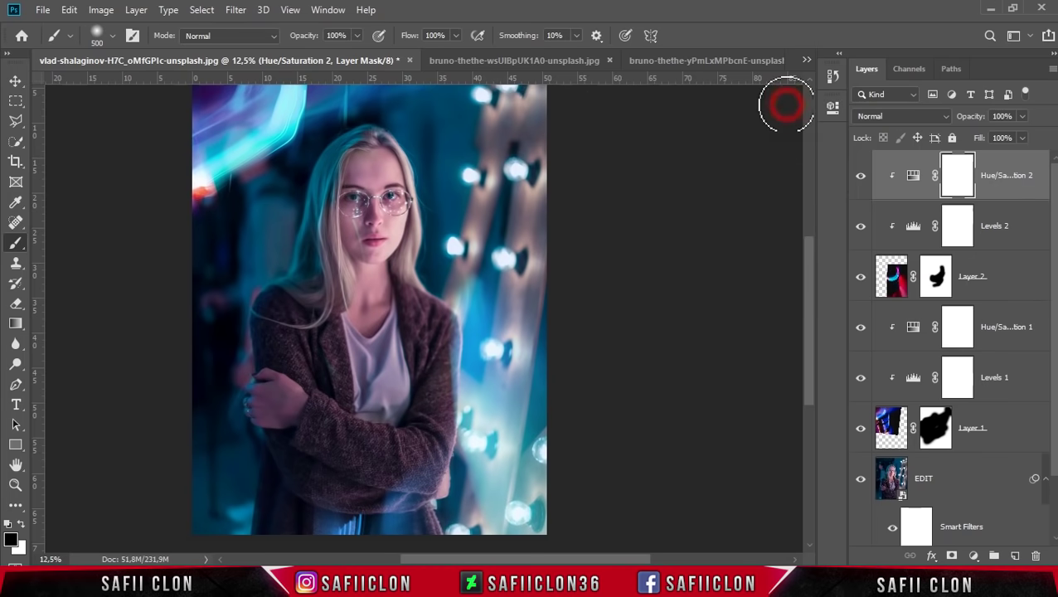
{"action": "left_click", "coordinate": [860, 184]}
{"action": "left_click", "coordinate": [861, 184]}
{"action": "left_click", "coordinate": [860, 184]}
{"action": "left_click", "coordinate": [860, 184]}
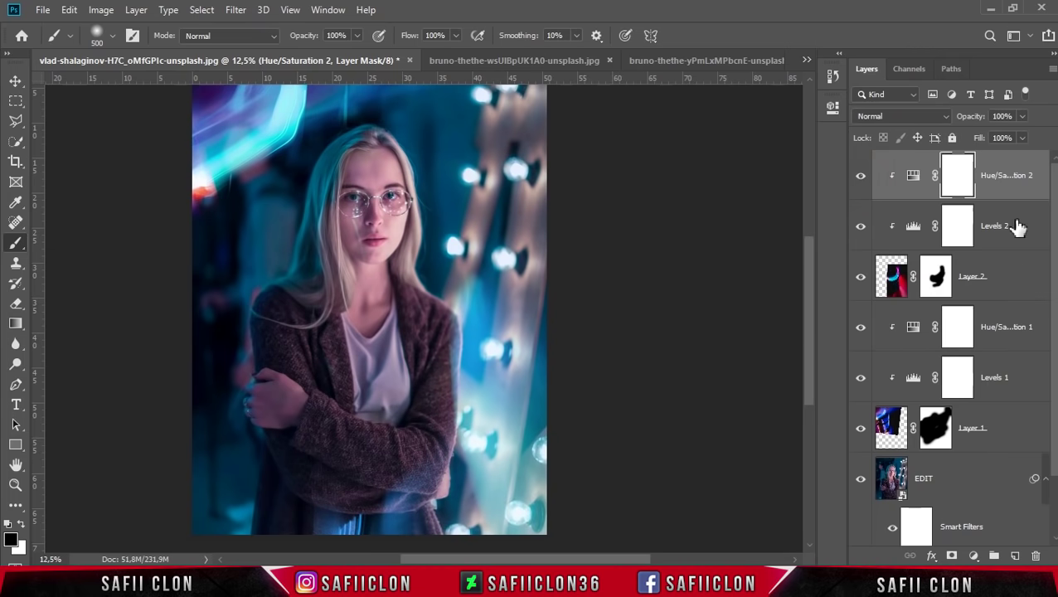
{"action": "left_click", "coordinate": [1019, 164]}
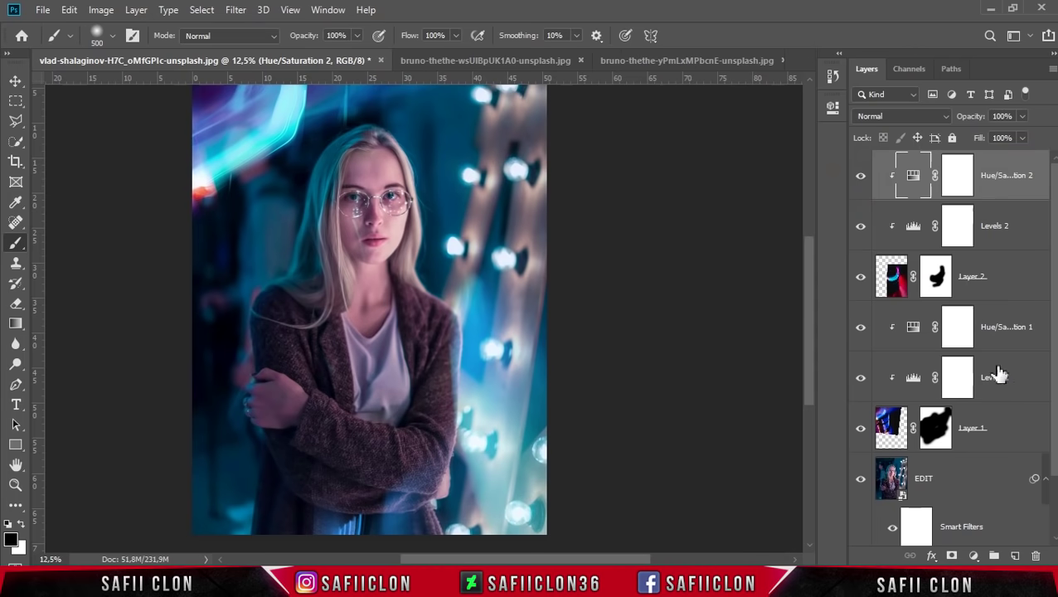
{"action": "scroll", "coordinate": [994, 446], "scroll_direction": "down", "scroll_amount": 1}
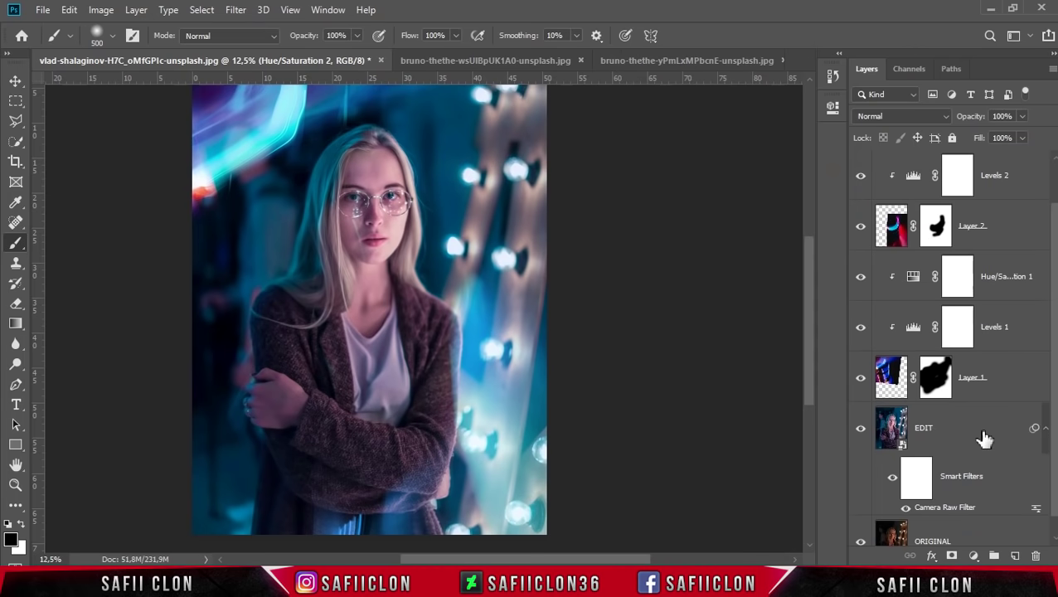
Group the layers from Levels 2 down to EDIT into a folder named EDIT above ORIGINAL.
{"action": "left_click", "coordinate": [982, 437], "text": "shift"}
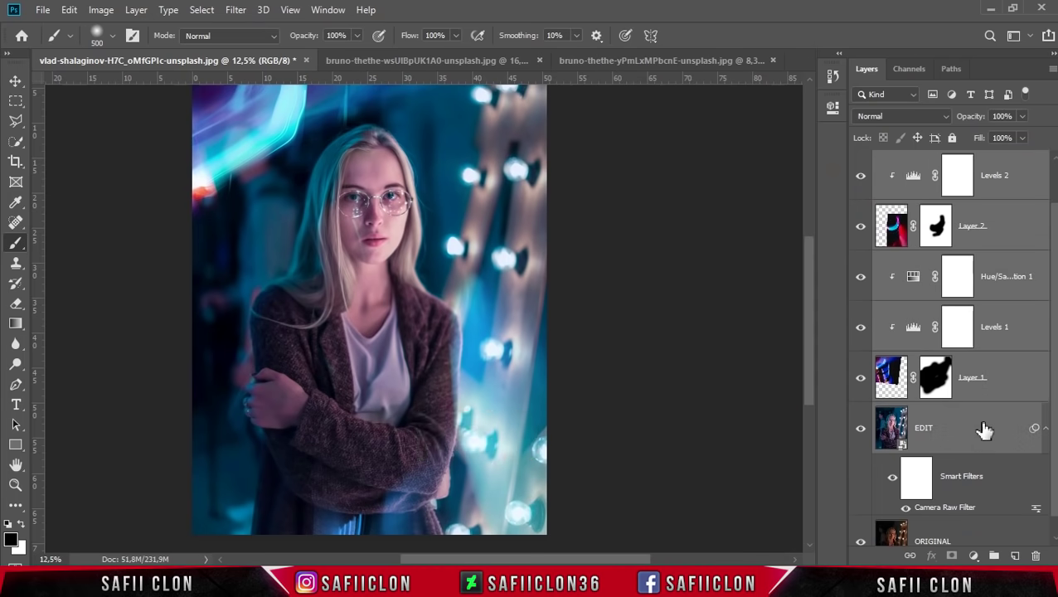
{"action": "right_click", "coordinate": [984, 430]}
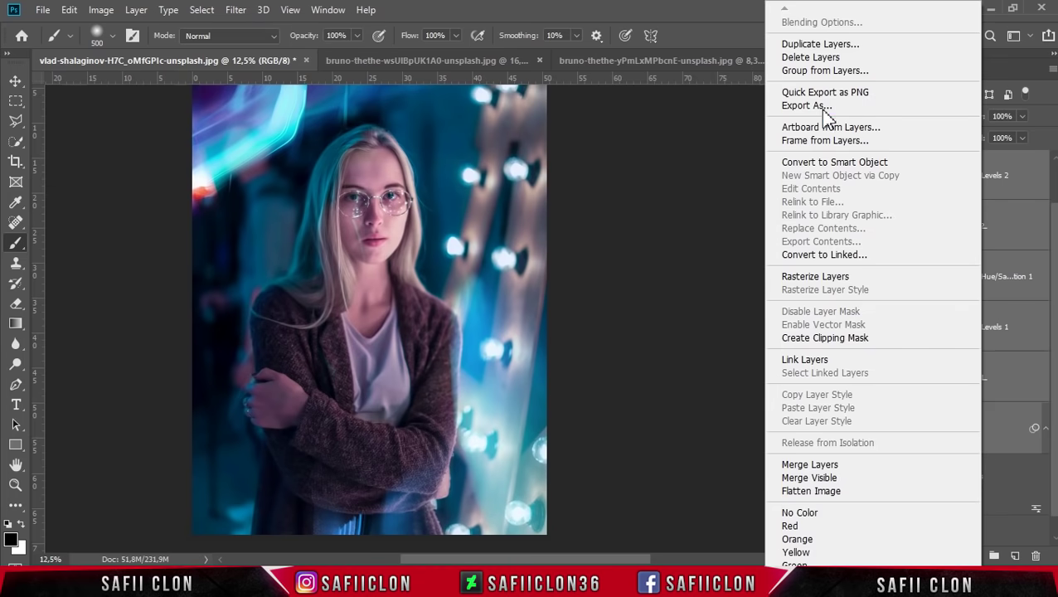
{"action": "left_click", "coordinate": [838, 71]}
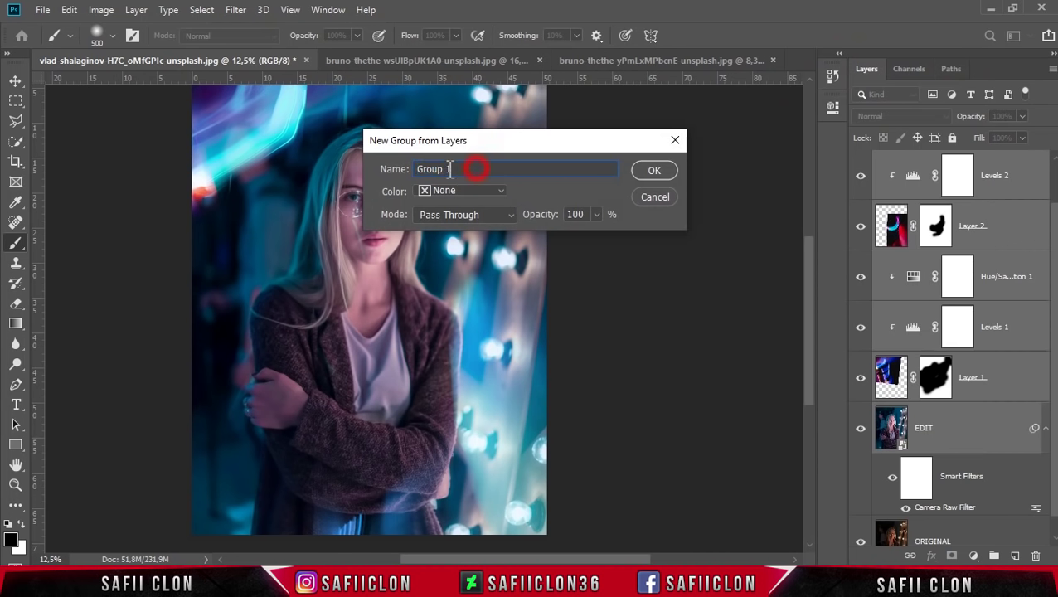
{"action": "type", "text": "EDIT"}
{"action": "left_click", "coordinate": [654, 171]}
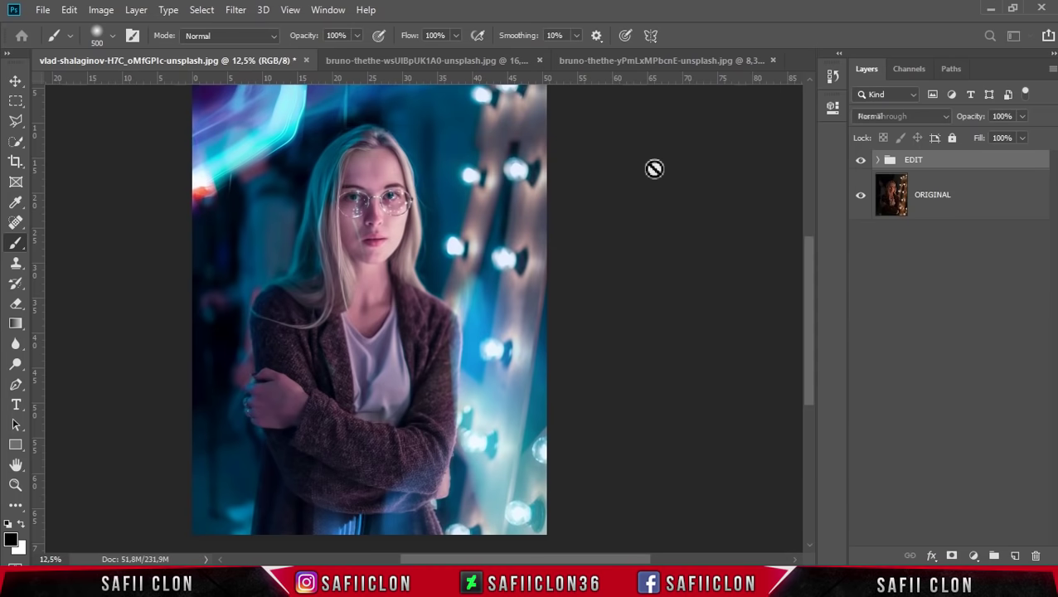
{"action": "scroll", "coordinate": [684, 204], "scroll_direction": "up", "scroll_amount": 1}
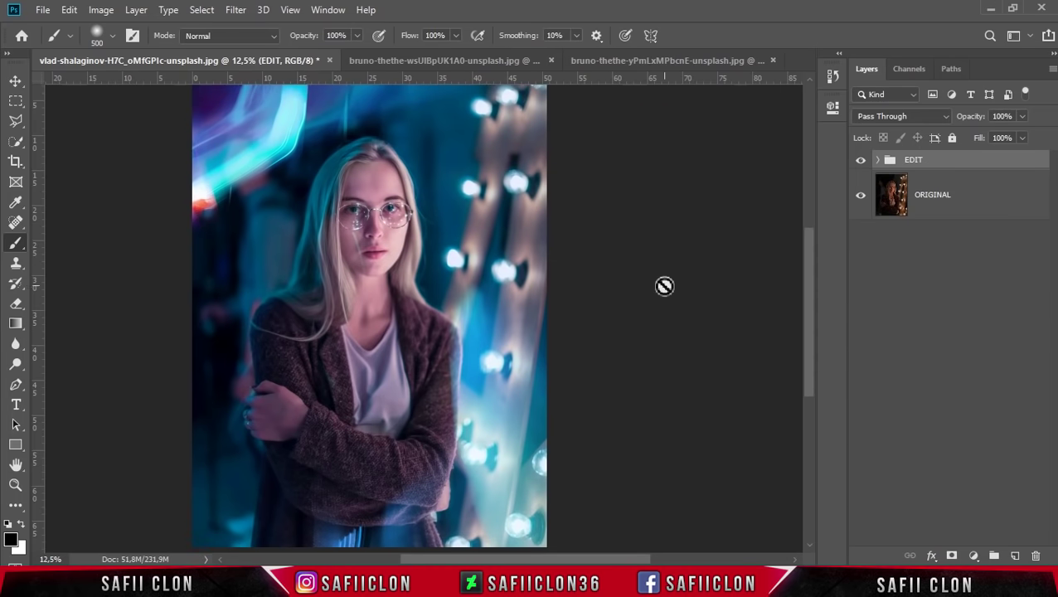
{"action": "scroll", "coordinate": [666, 285], "scroll_direction": "up", "scroll_amount": 1}
{"action": "left_click", "coordinate": [862, 160]}
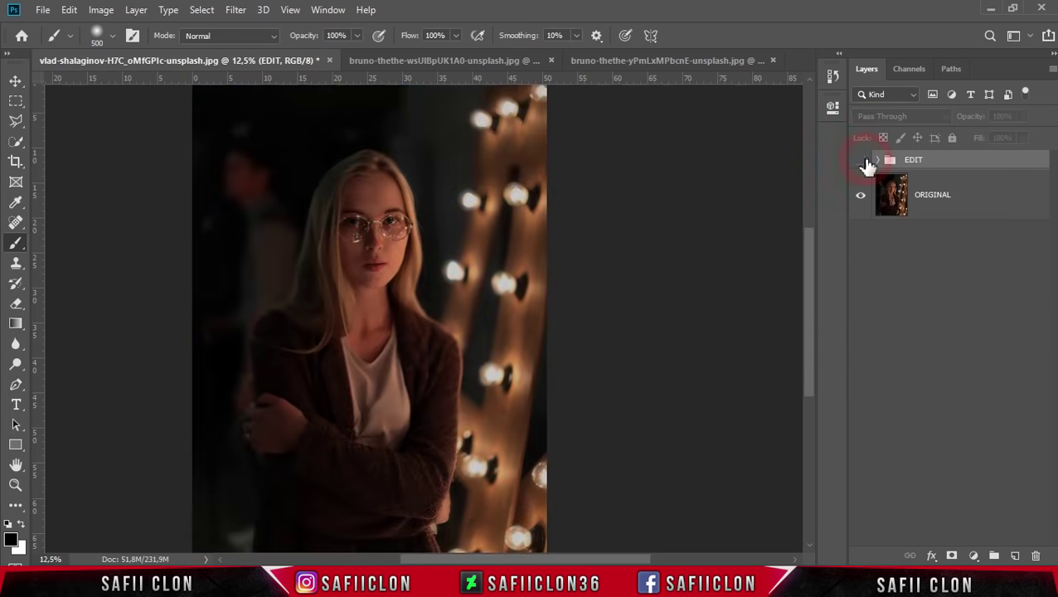
{"action": "left_click", "coordinate": [863, 160]}
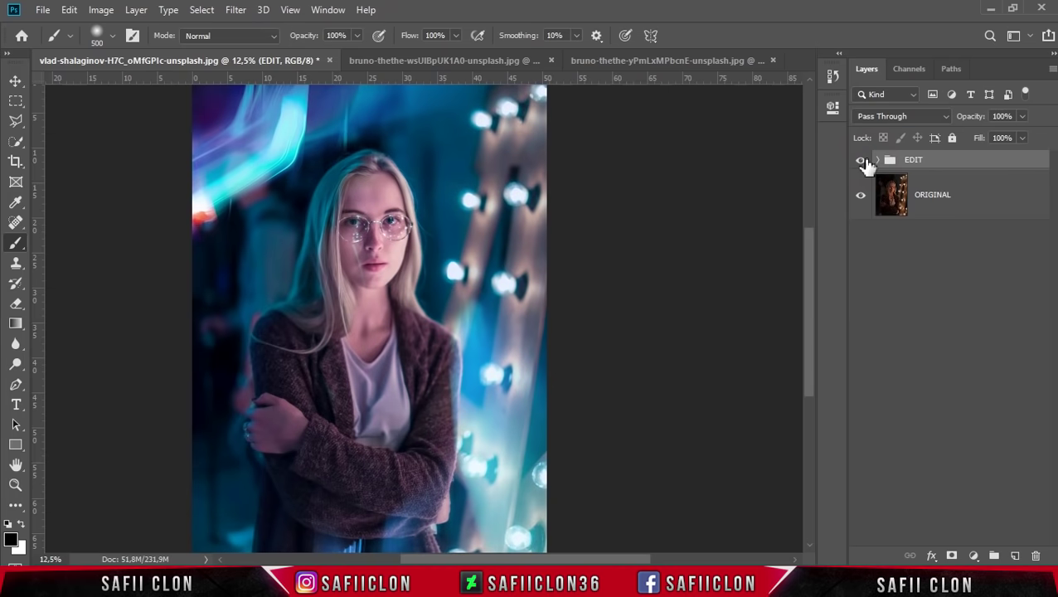
{"action": "left_click", "coordinate": [861, 160]}
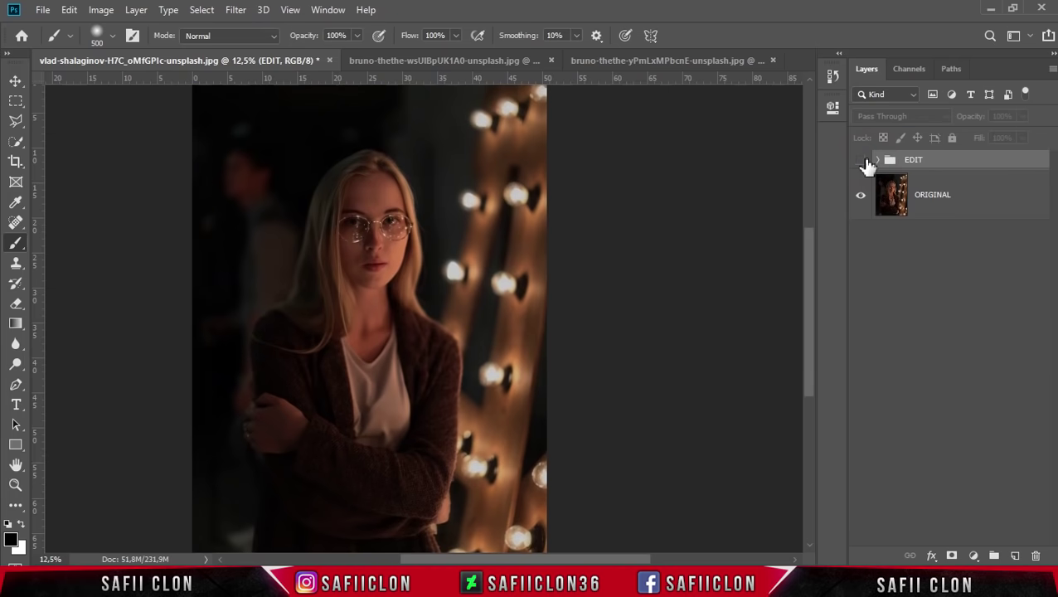
{"action": "left_click", "coordinate": [861, 160]}
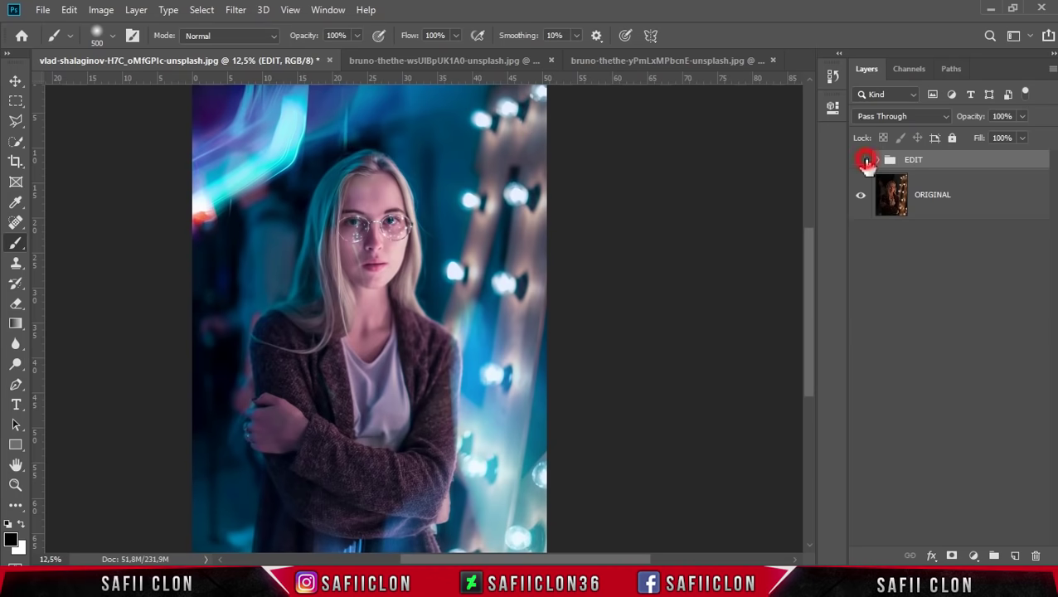
{"action": "left_click", "coordinate": [861, 160]}
{"action": "left_click", "coordinate": [863, 160]}
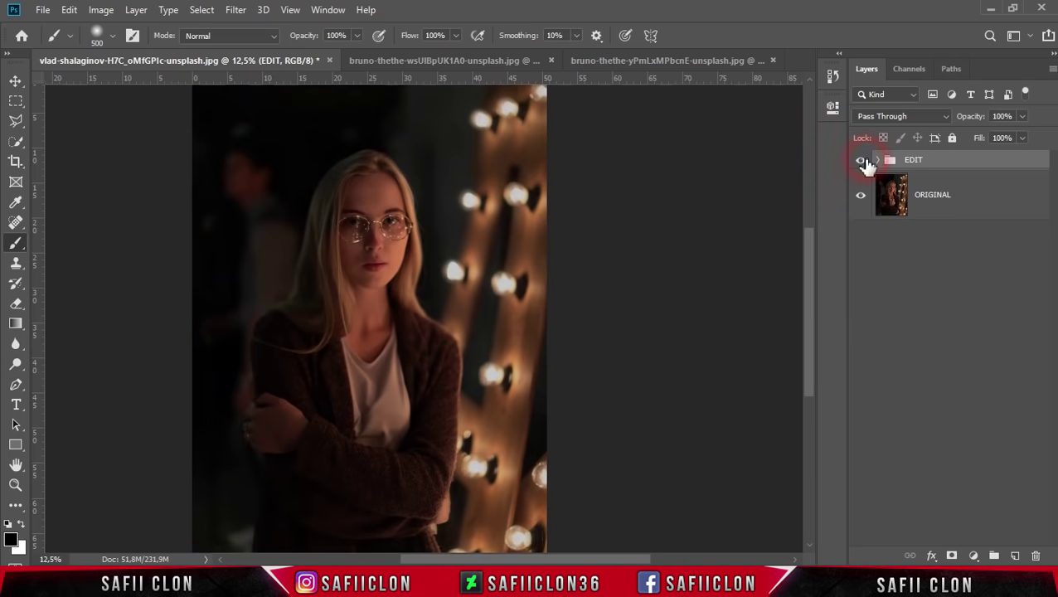